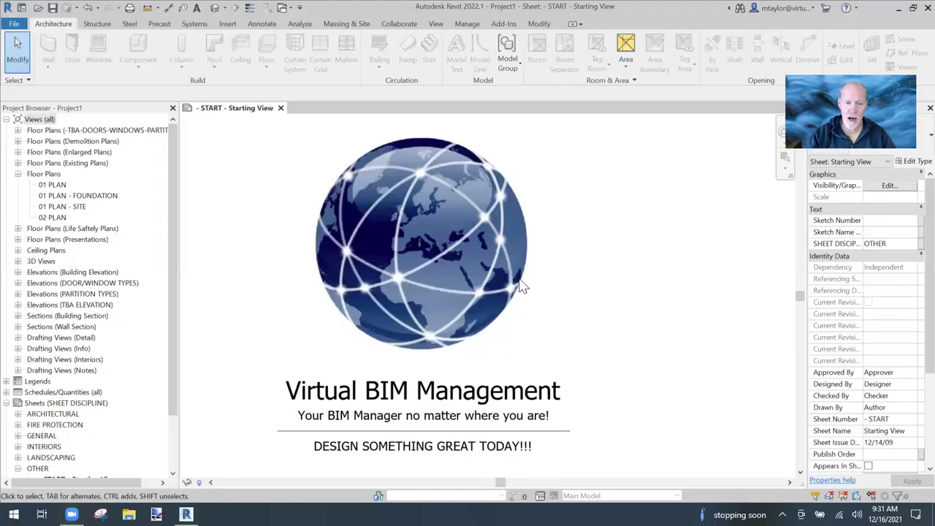
- Open the 01 PLAN floor plan view
scroll(549, 299, "down", 1)
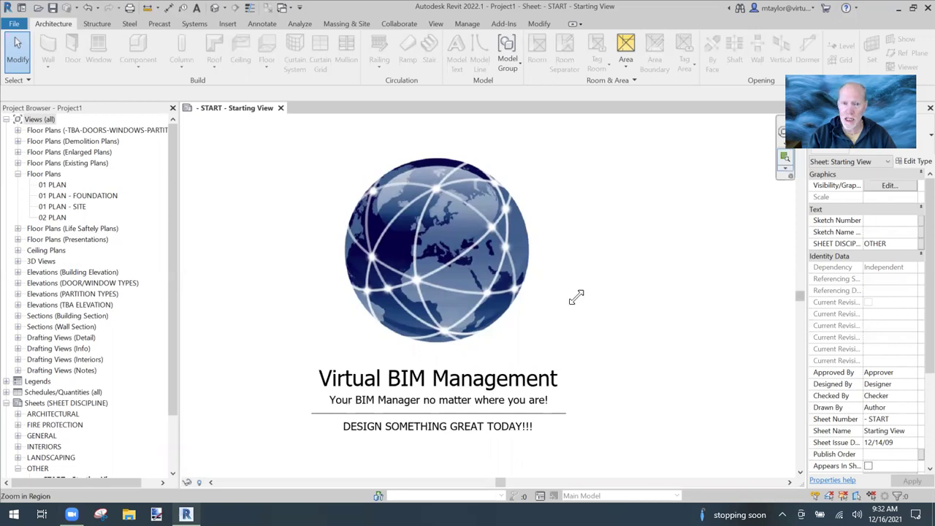
double_click(52, 184)
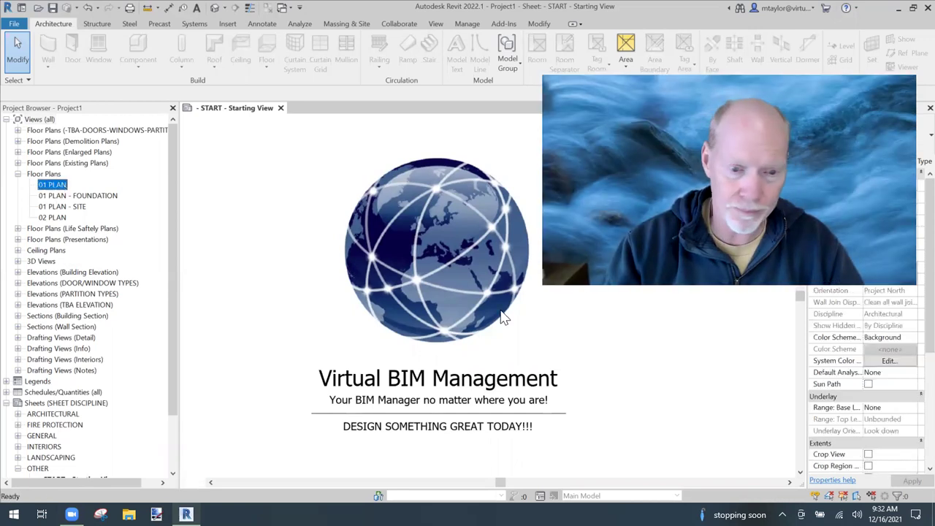
scroll(517, 331, "up", 5)
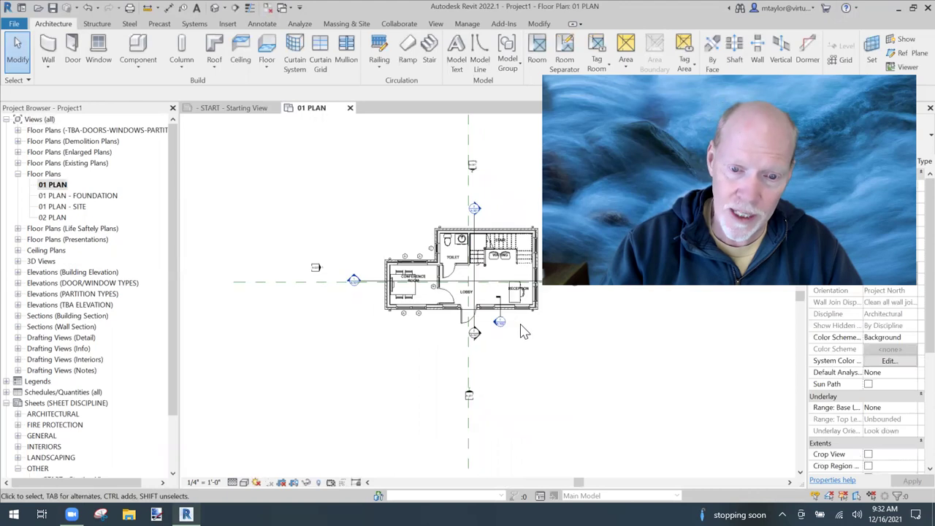
scroll(455, 375, "up", 1)
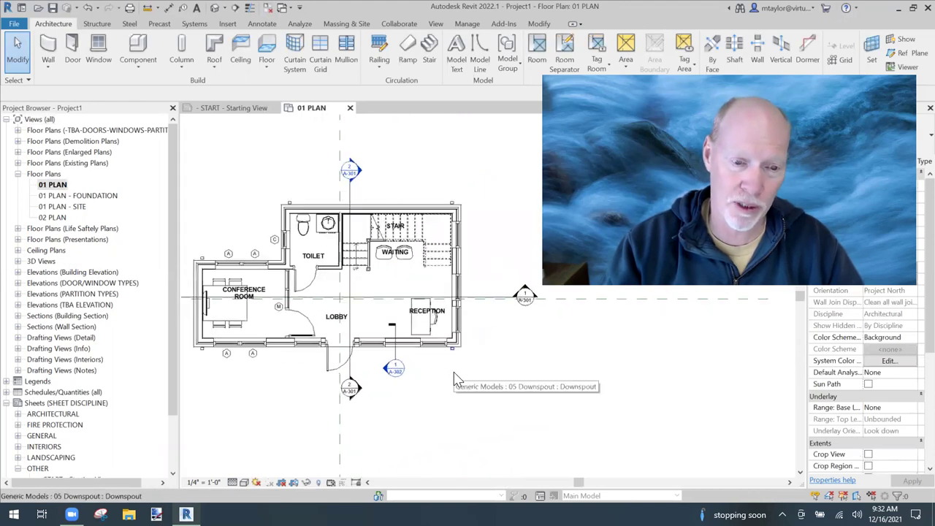
middle_click_drag(455, 375, 476, 370)
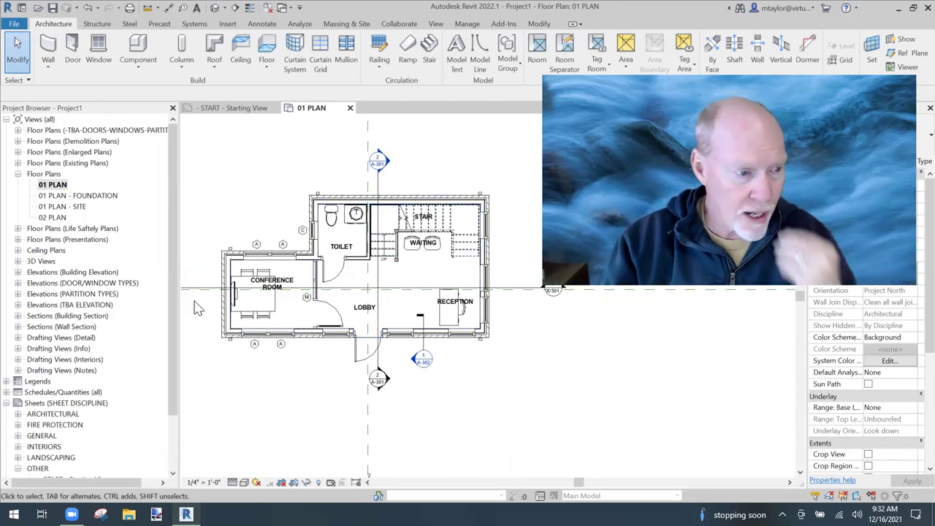
- View the 01 PLAN - LIFE SAFETY floor plan and return to the 01 PLAN view
left_click(18, 229)
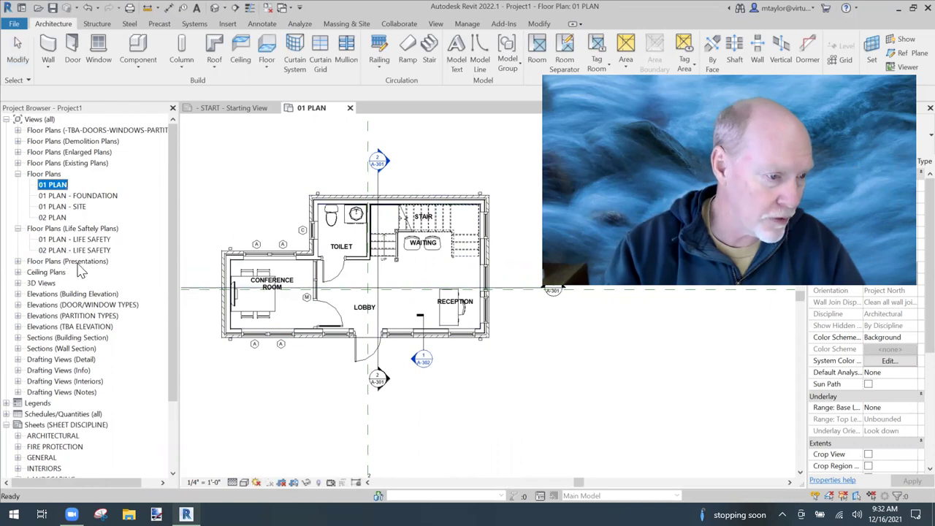
double_click(78, 240)
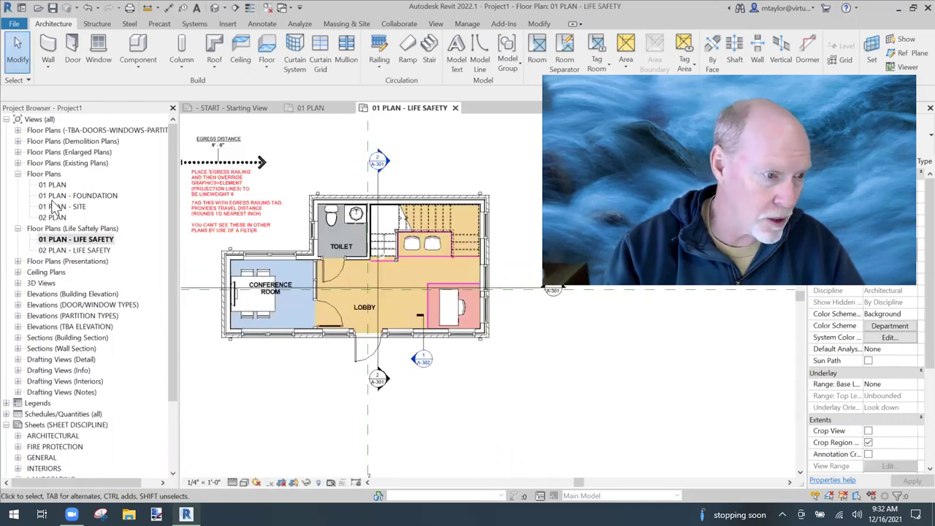
double_click(55, 185)
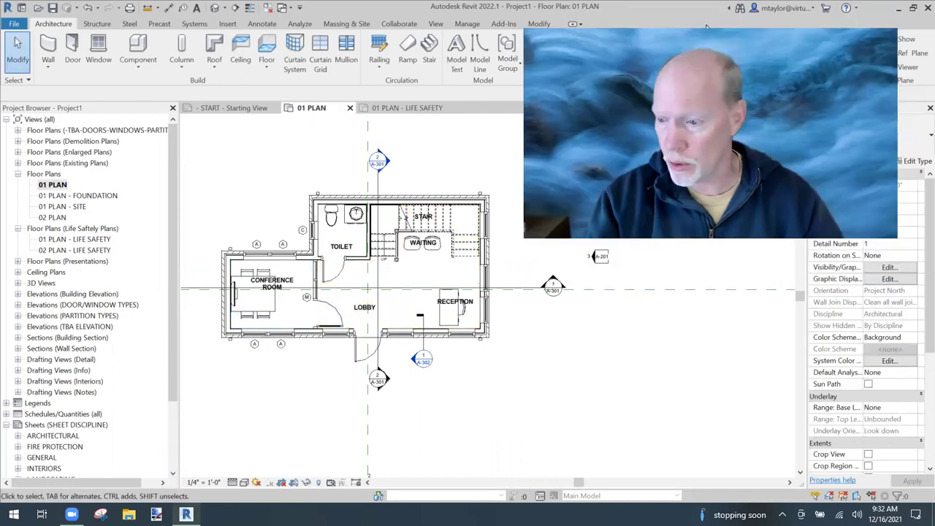
- Set the view template of the 01 PLAN view to PLAN - COLOR
scroll(328, 258, "up", 1)
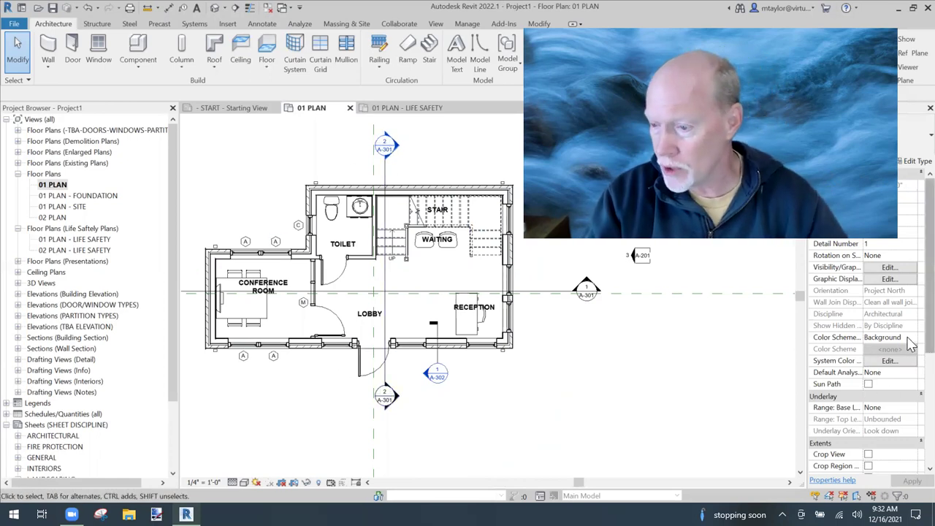
scroll(891, 395, "down", 4)
left_click(890, 420)
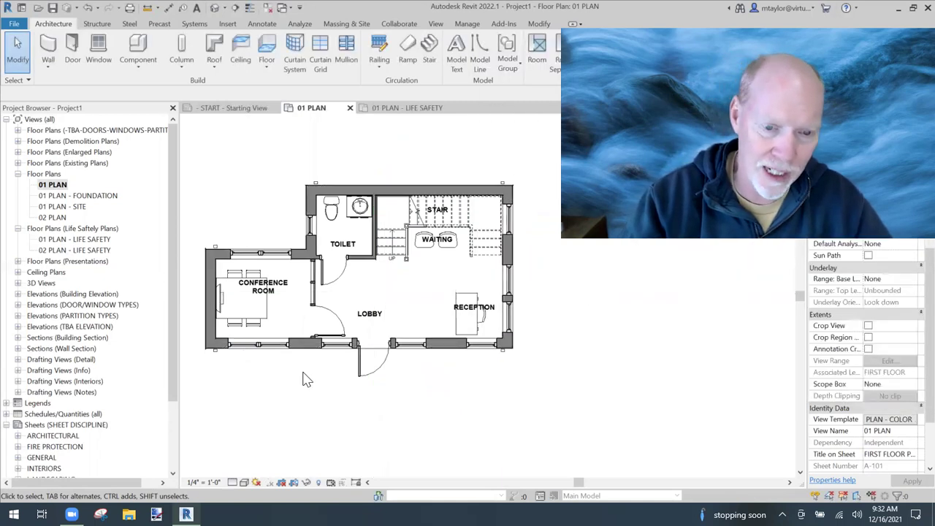
scroll(307, 381, "up", 1)
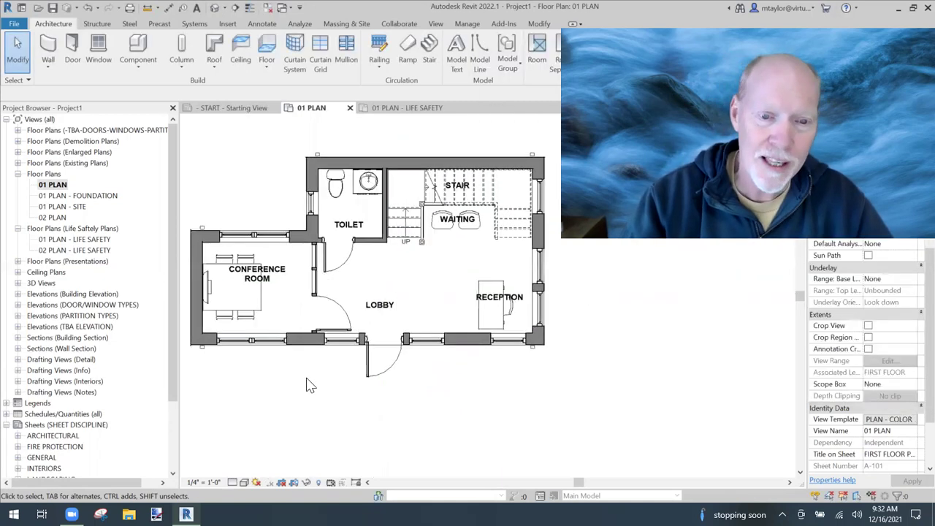
scroll(309, 383, "down", 2)
middle_click_drag(357, 402, 355, 388)
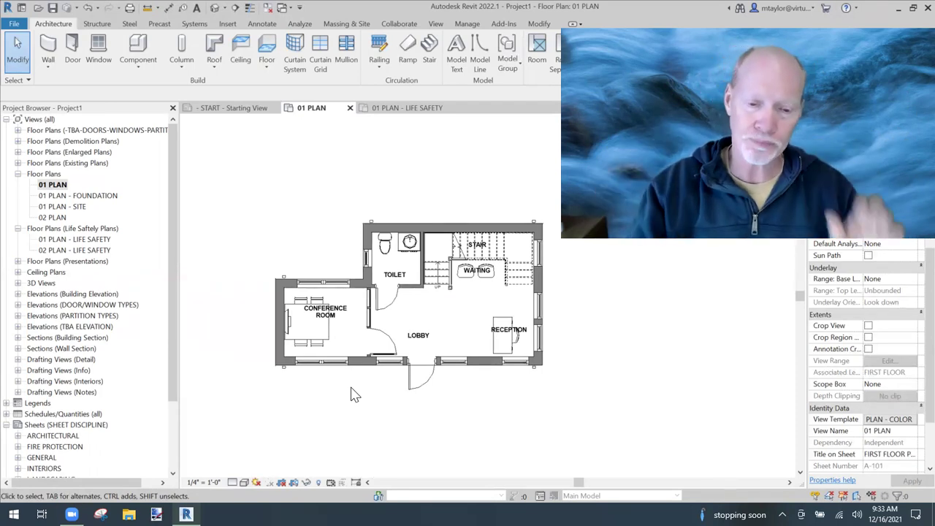
scroll(387, 389, "up", 2)
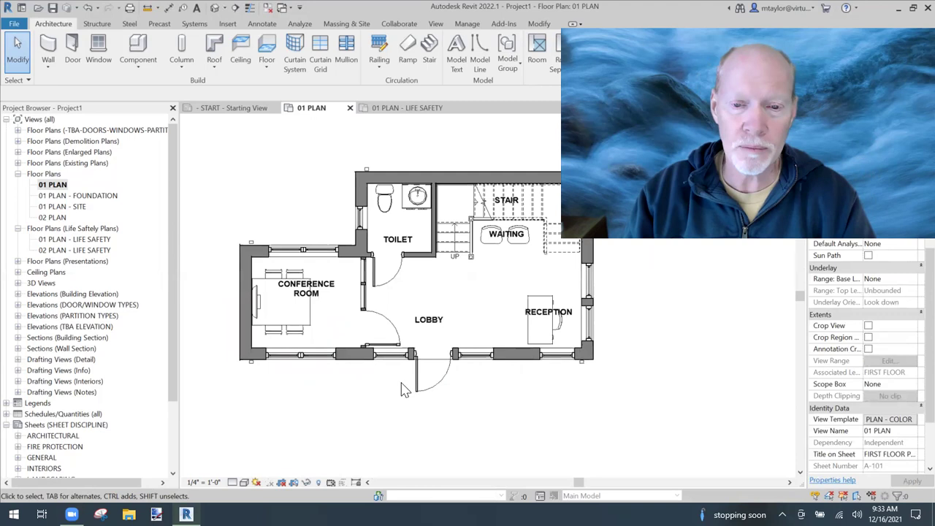
middle_click_drag(489, 402, 488, 405)
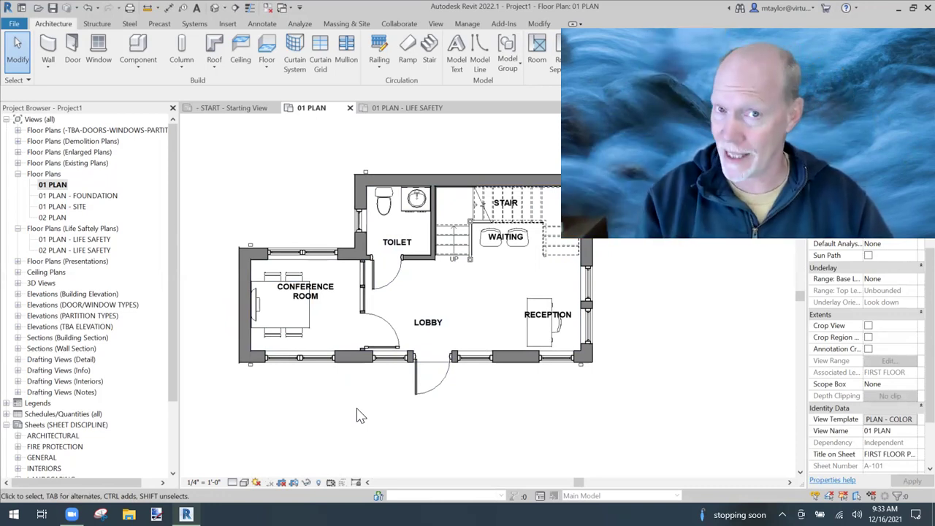
- Create a new family from the Detail Item line based template in the English-Imperial template folder
left_click(15, 24)
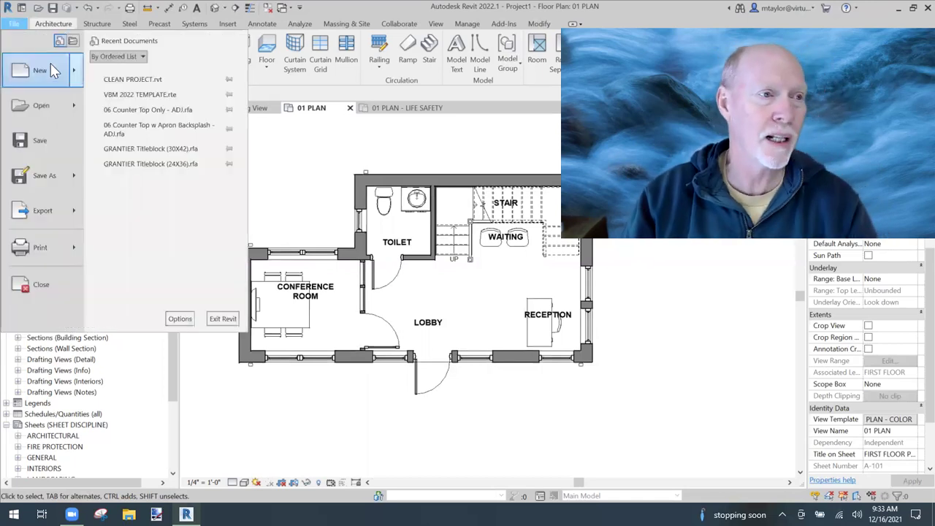
mouse_move(37, 76)
left_click(164, 108)
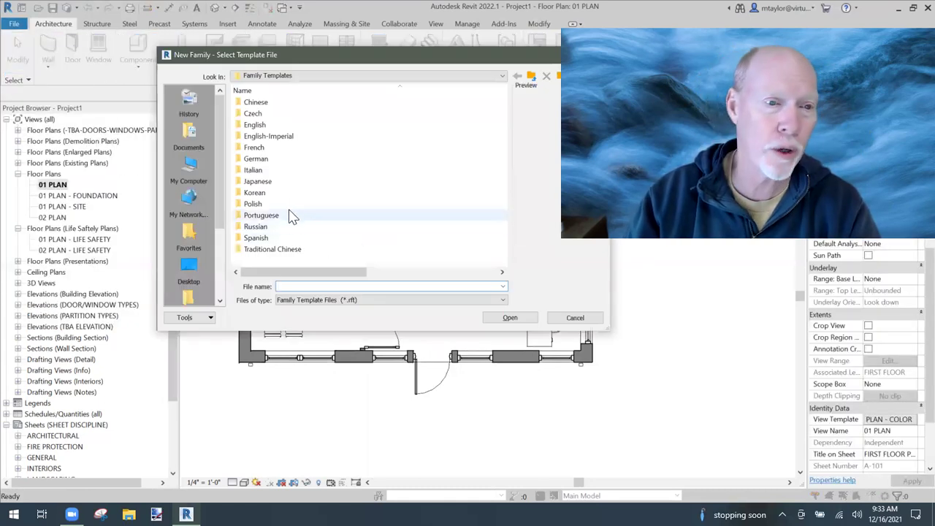
left_click(264, 214)
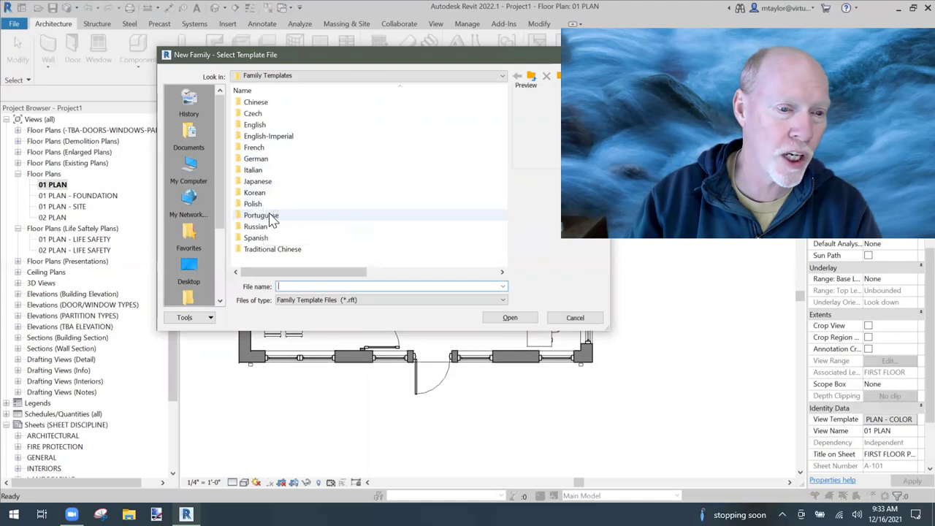
double_click(271, 137)
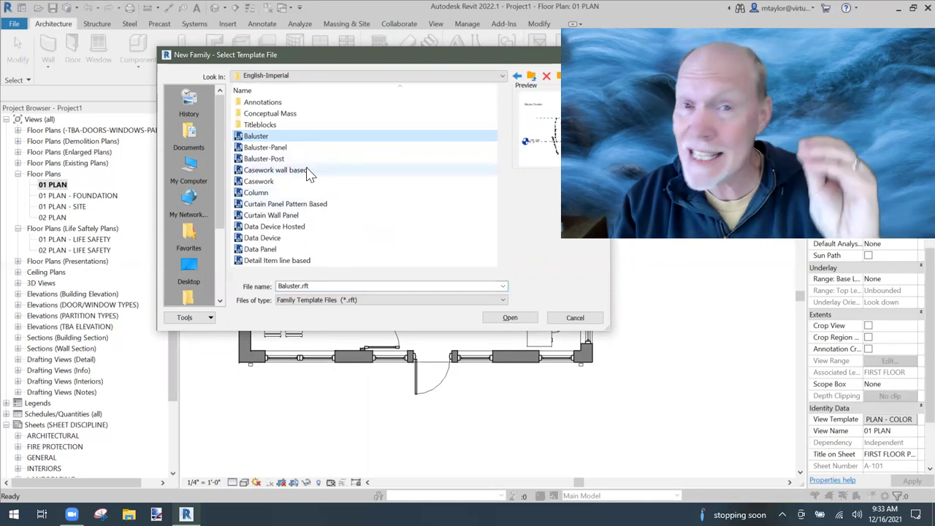
scroll(315, 206, "down", 2)
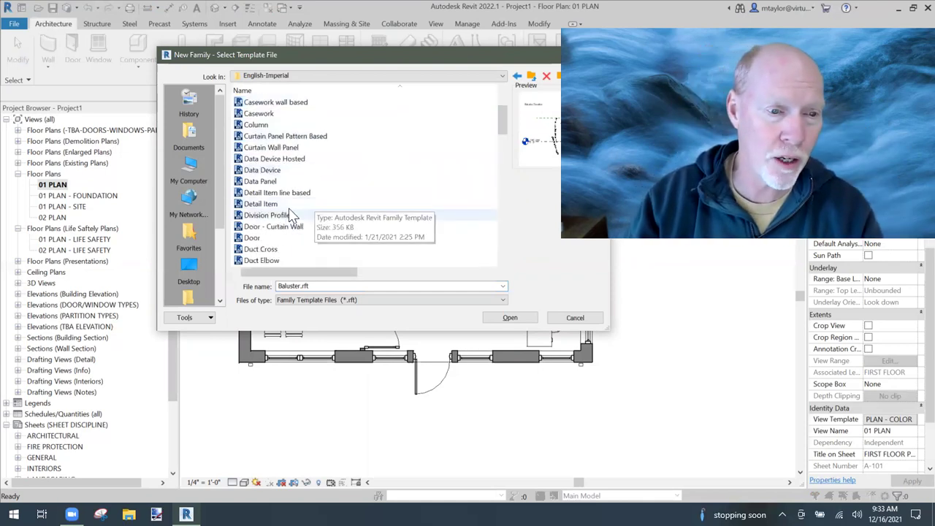
scroll(293, 208, "up", 1)
scroll(279, 234, "down", 1)
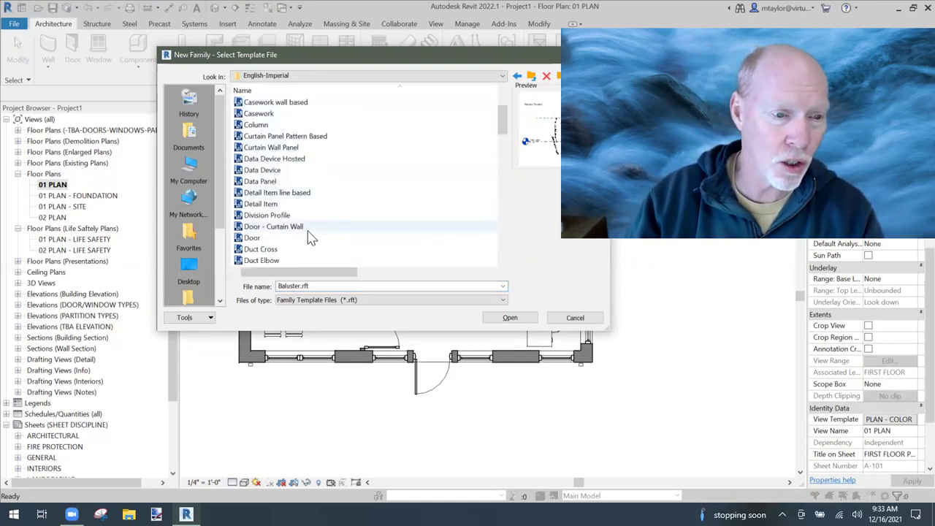
left_click(289, 195)
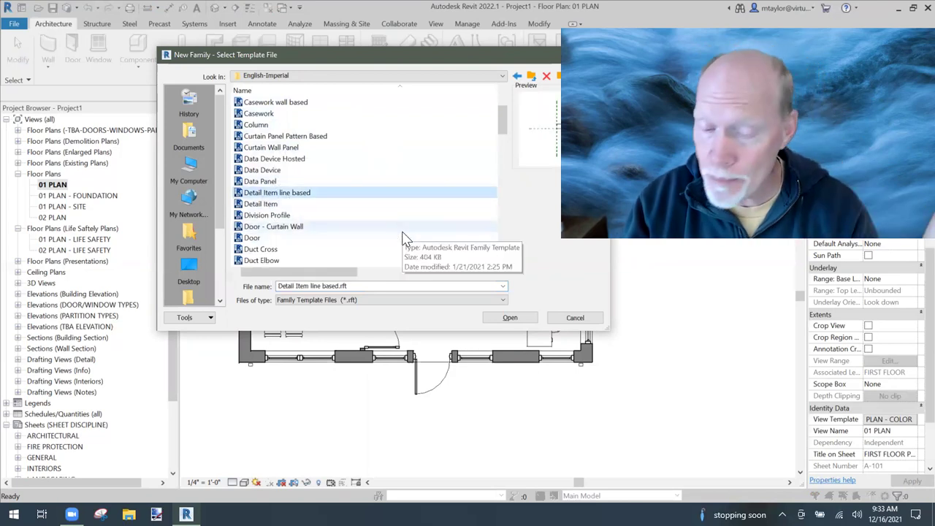
left_click(511, 319)
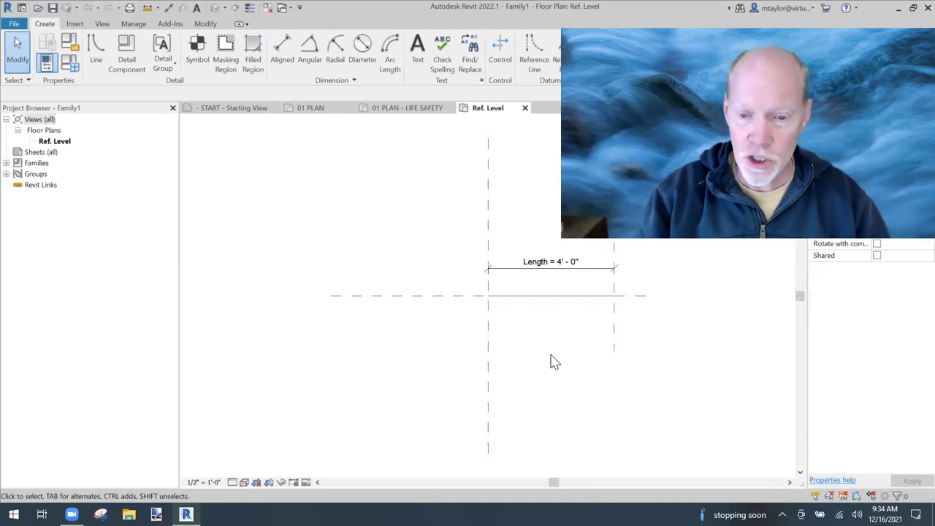
- Start the Line command in the new family and examine the line subcategories available for drawing
scroll(555, 360, "up", 2)
middle_click_drag(560, 358, 443, 372)
scroll(423, 356, "up", 1)
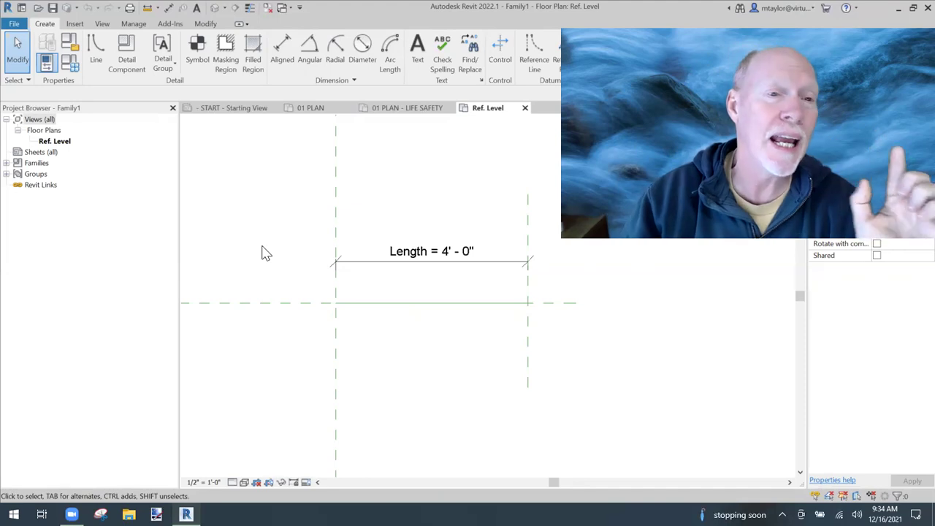
left_click(96, 45)
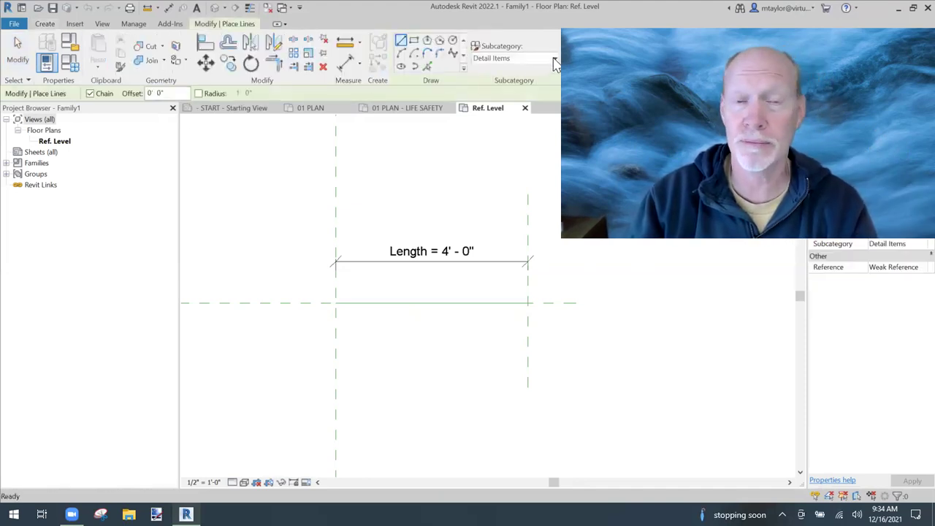
left_click(554, 59)
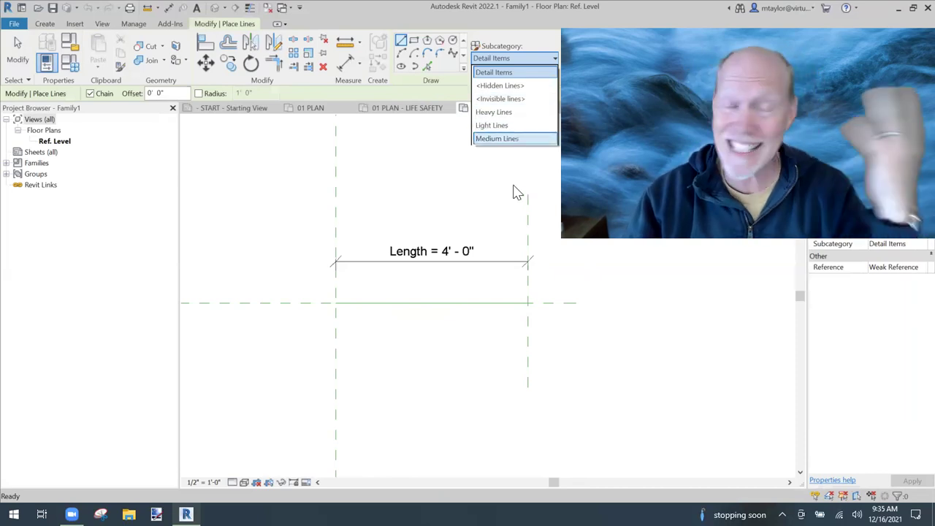
left_click(479, 189)
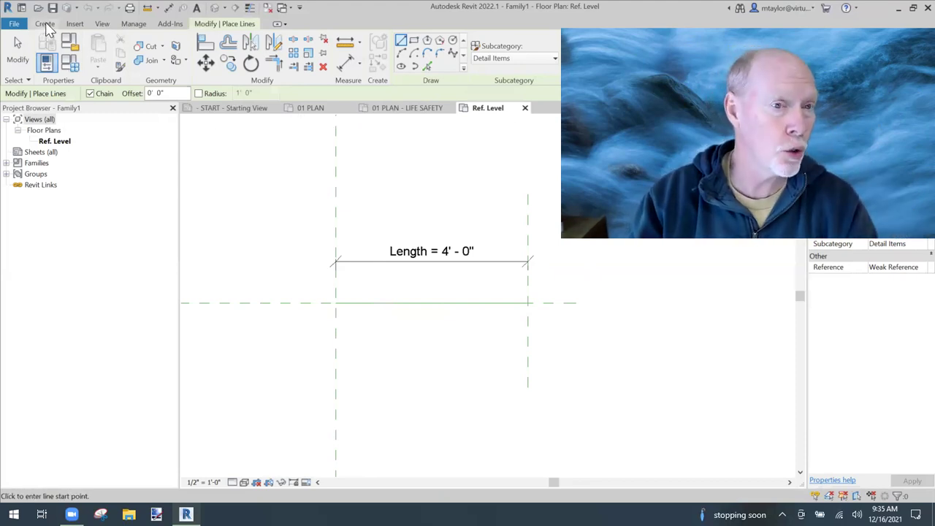
- Examine the list of line patterns available in the family and close it
left_click(135, 25)
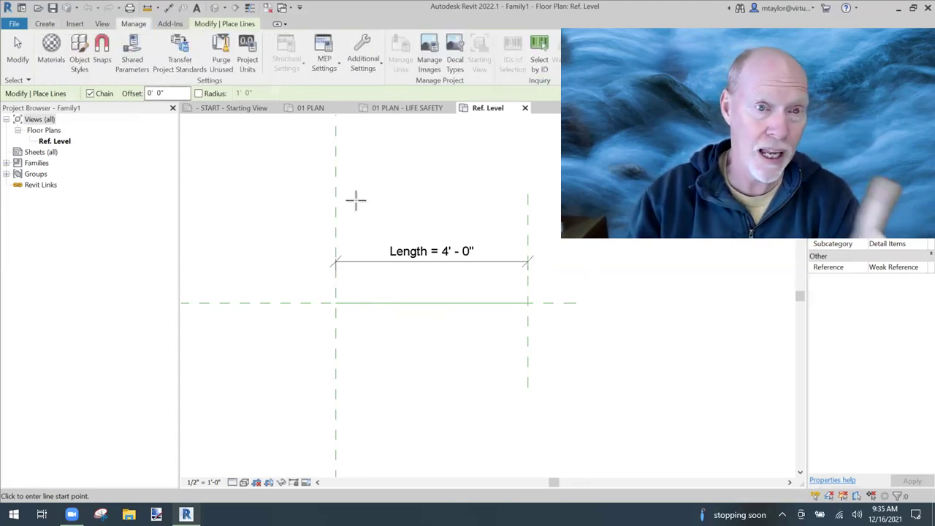
left_click(365, 66)
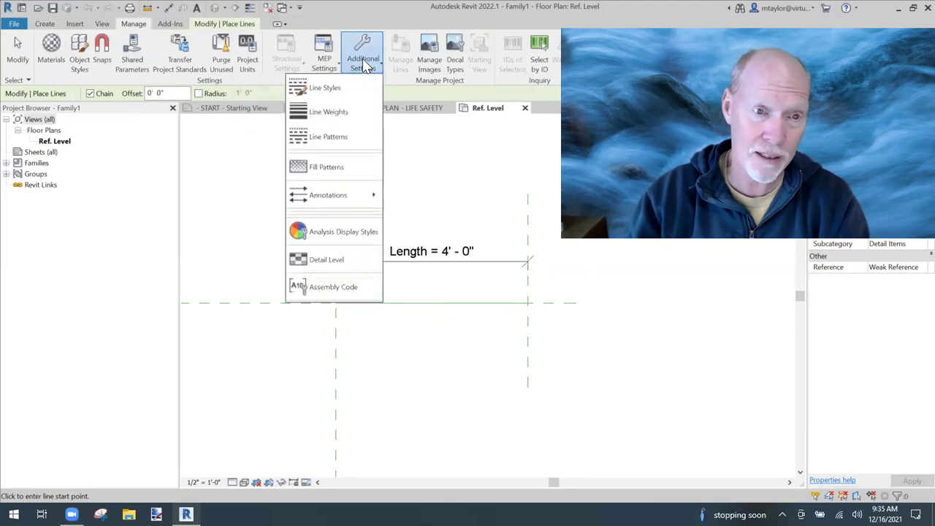
left_click(339, 140)
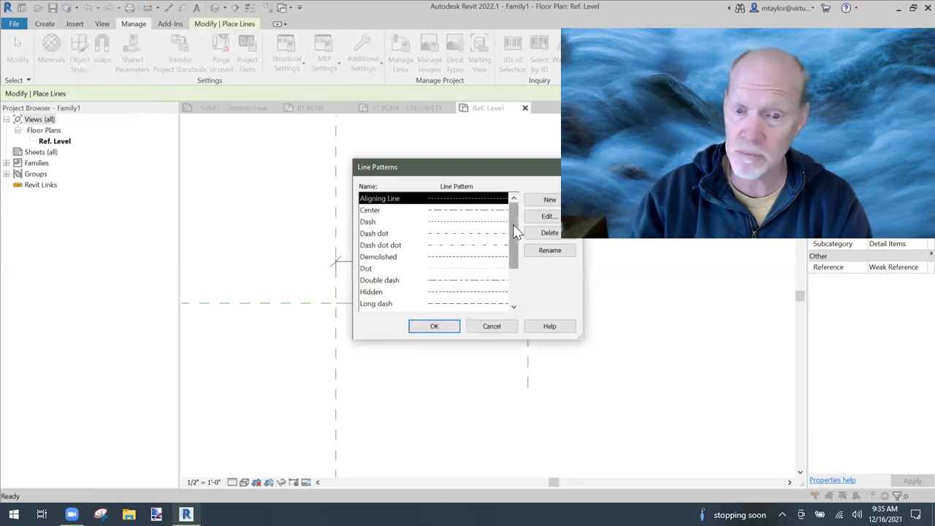
left_click_drag(514, 216, 514, 224)
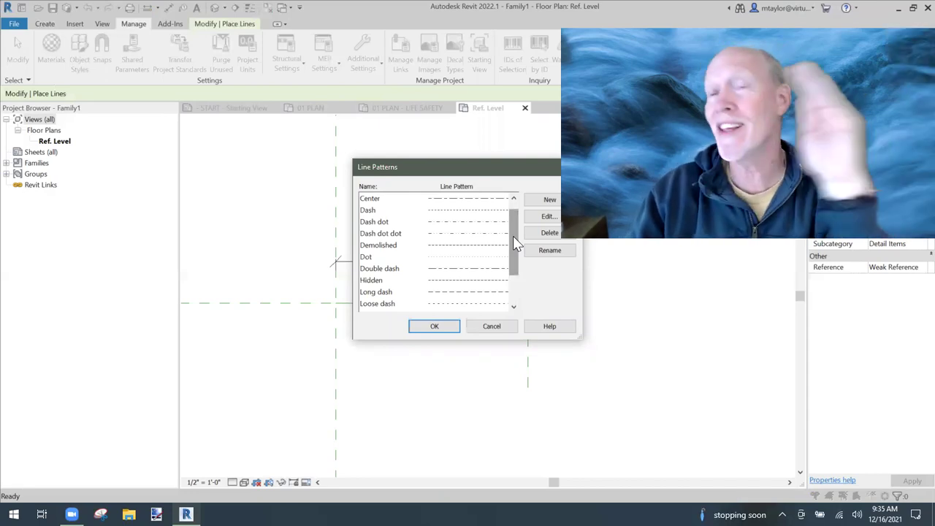
mouse_move(517, 244)
left_mouse_down()
mouse_move(517, 230)
mouse_move(516, 265)
mouse_move(517, 227)
left_mouse_up()
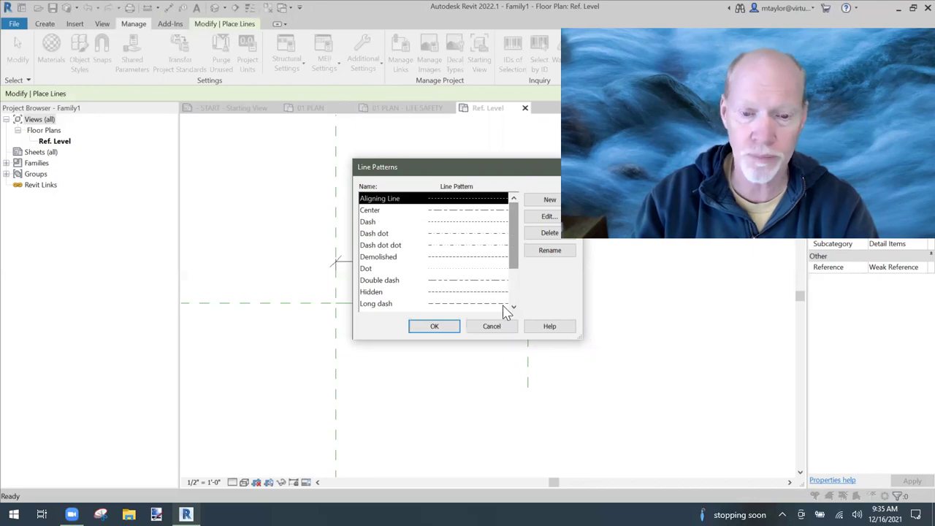
left_click(435, 325)
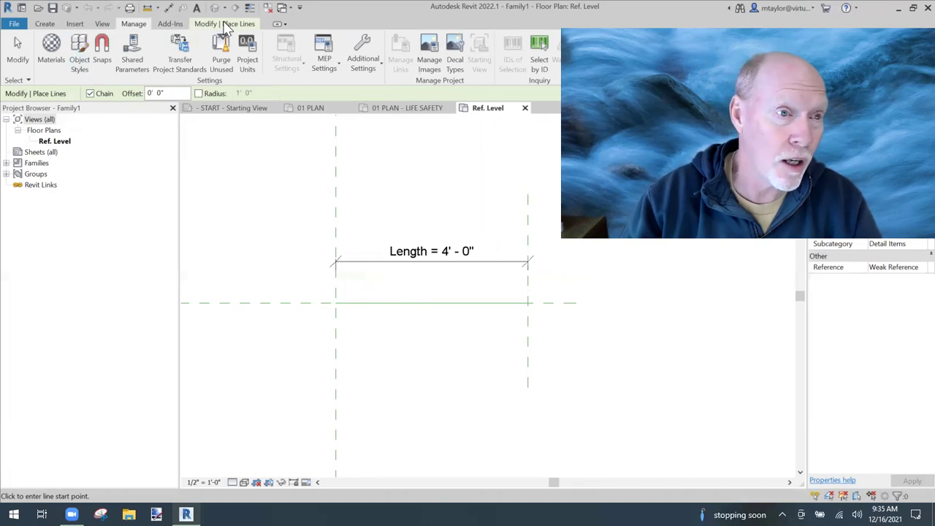
- Create a new Detail Items subcategory named SMOKE PARTITION in the family's object styles
left_click(80, 64)
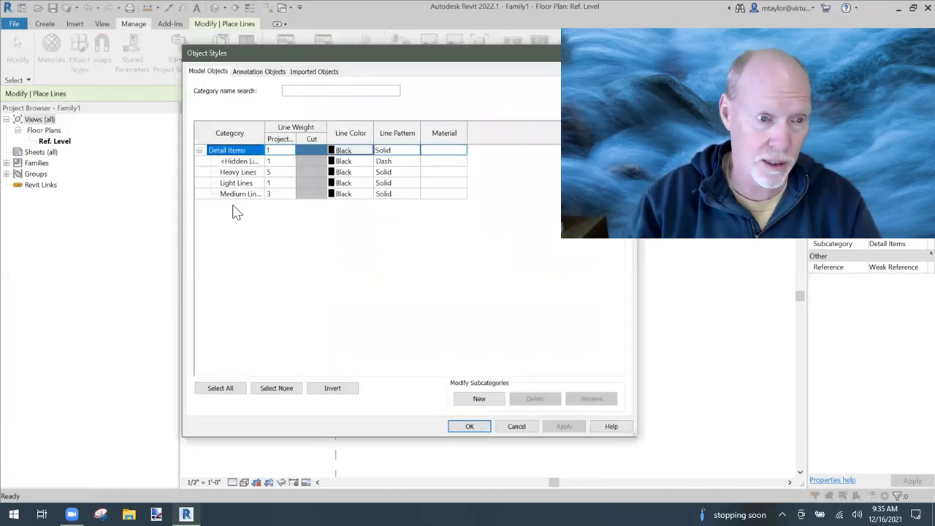
left_click_drag(265, 139, 329, 136)
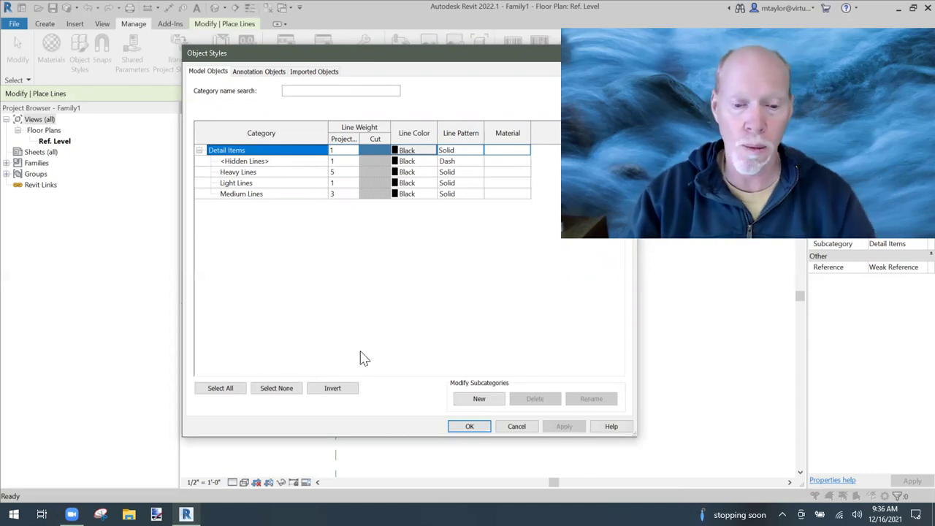
left_click(478, 400)
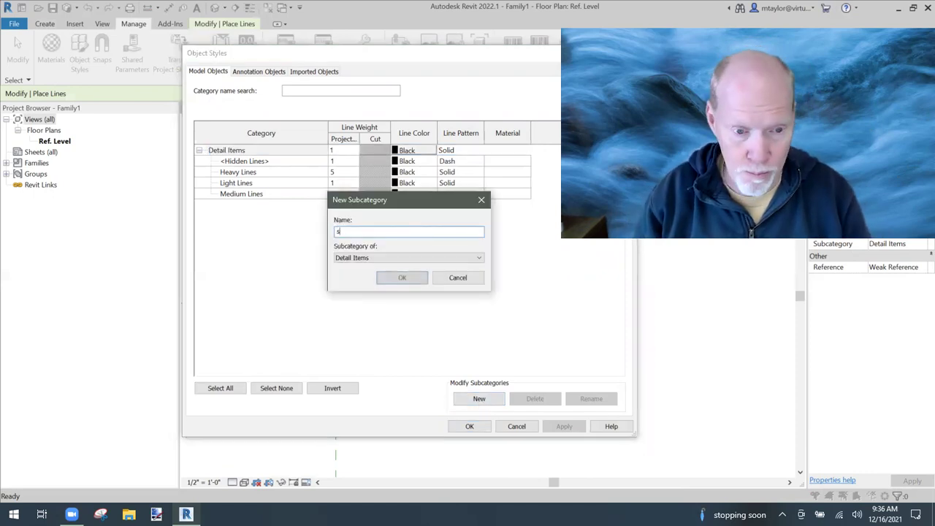
type("AM")
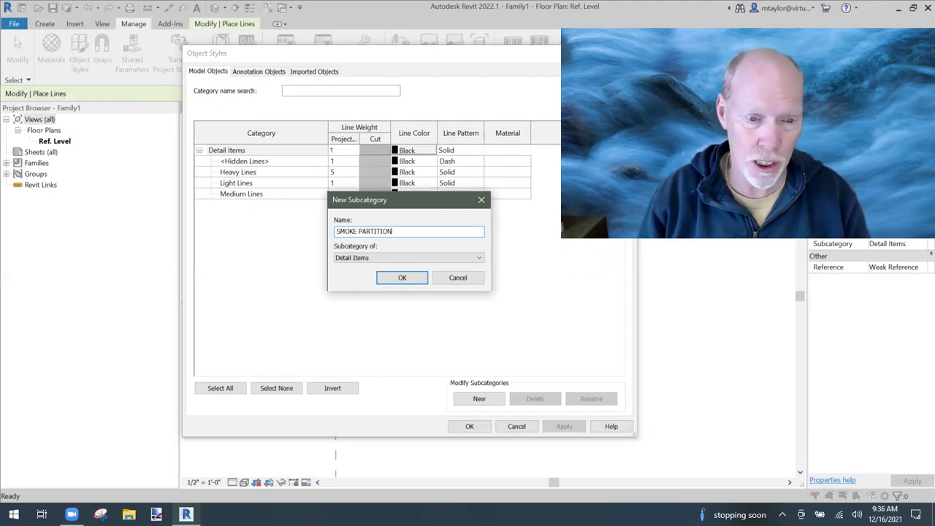
left_click(402, 278)
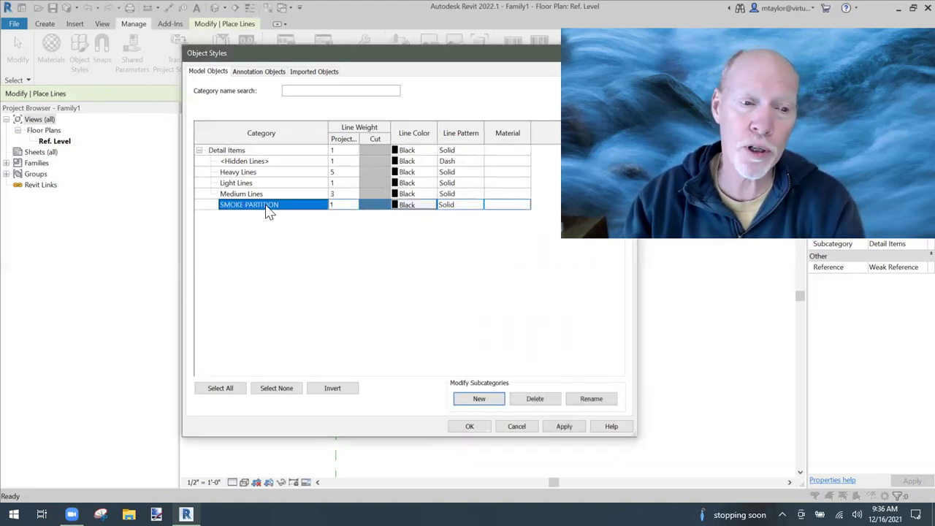
- Set the SMOKE PARTITION subcategory's projection line weight to 7 and its line color to blue RGB 000-128-255
left_click(352, 207)
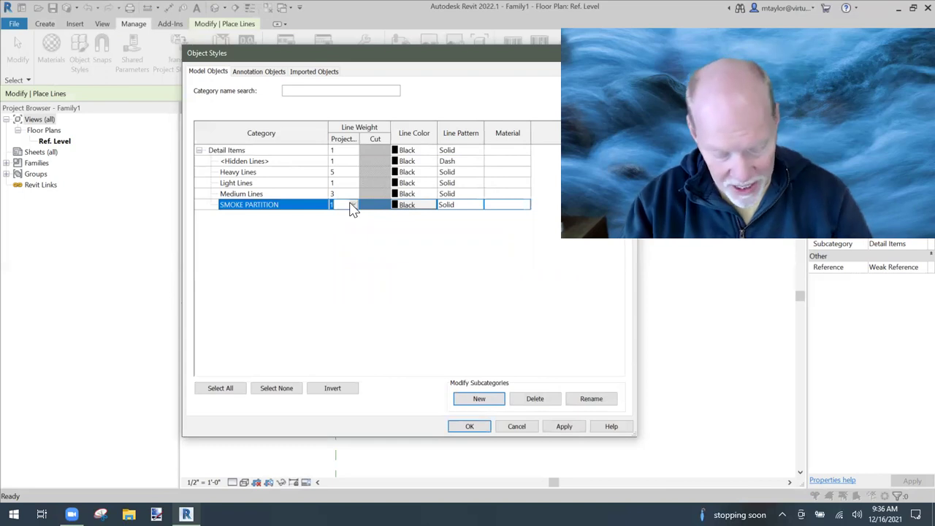
type("7")
left_click(347, 198)
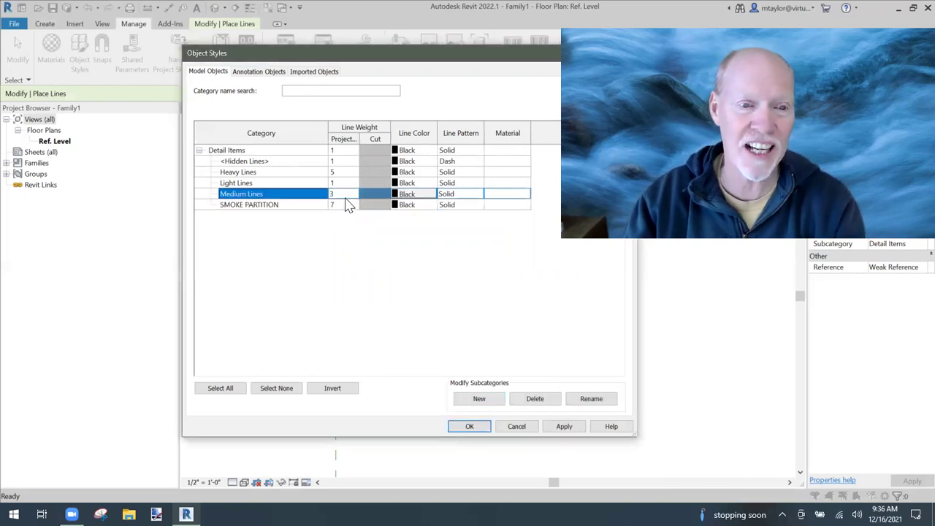
left_click(341, 206)
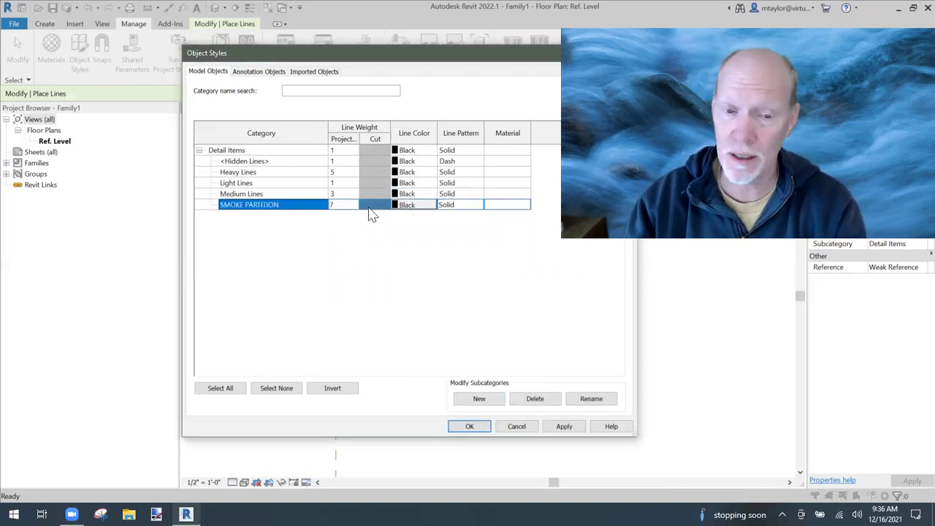
left_click(428, 207)
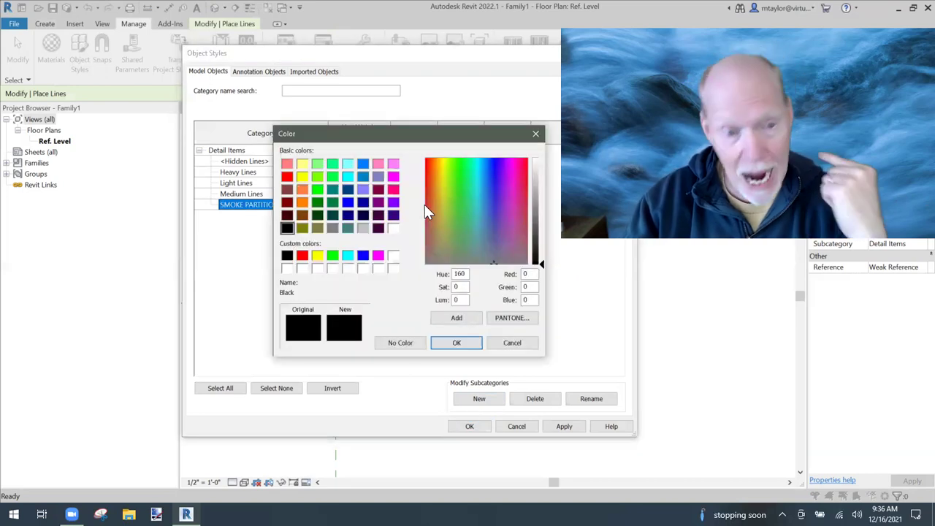
left_click(364, 164)
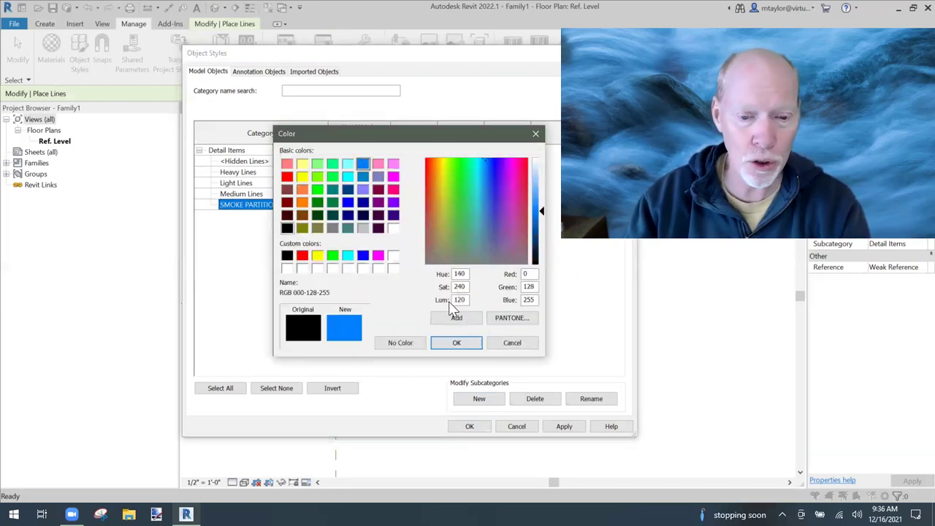
left_click(456, 344)
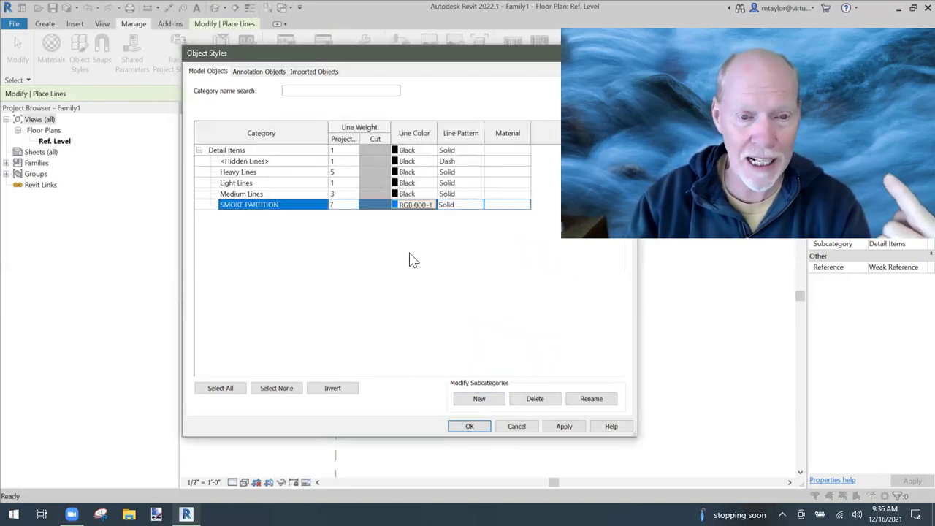
- Assign the Dot line pattern to the SMOKE PARTITION subcategory and accept the object styles
left_click(461, 205)
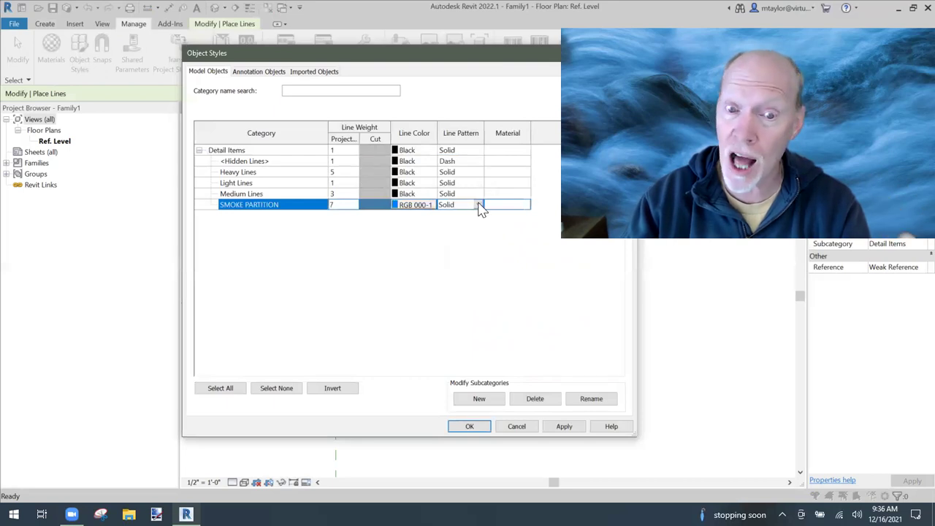
left_click(479, 205)
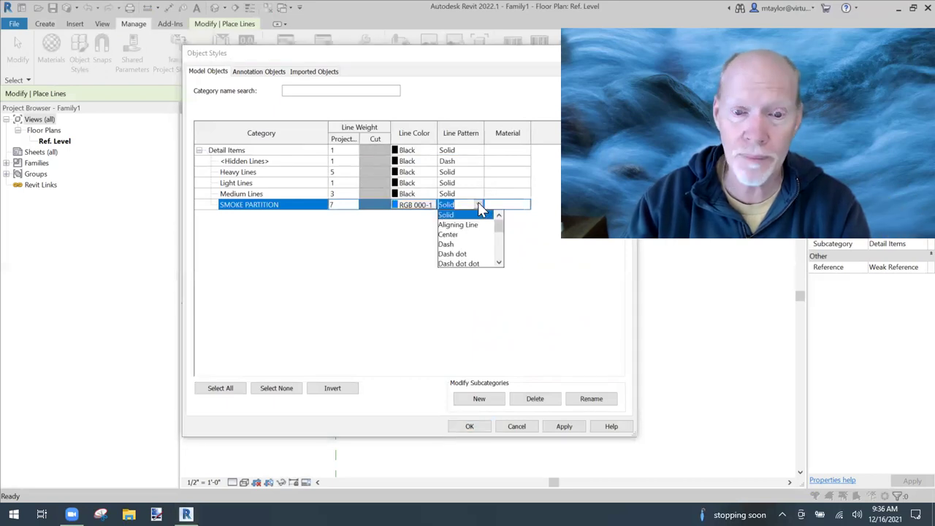
left_click(500, 263)
left_click(499, 263)
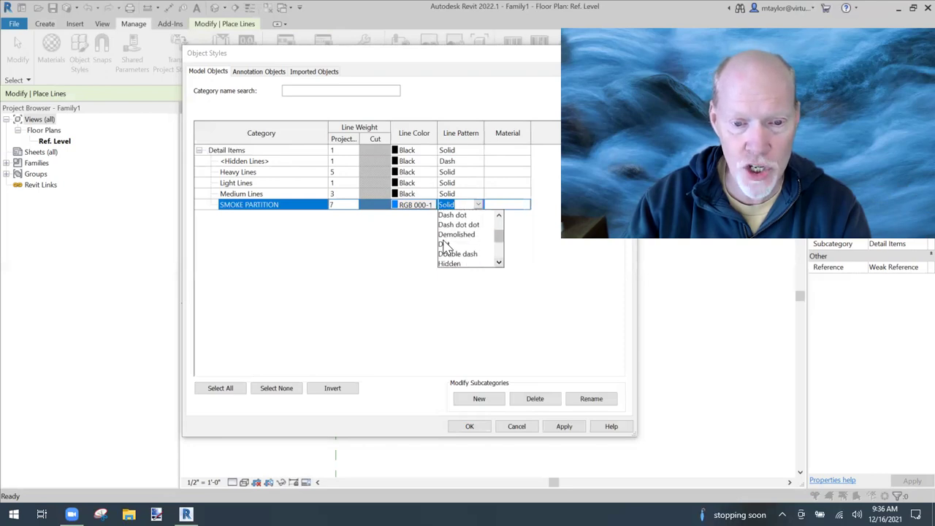
left_click(471, 245)
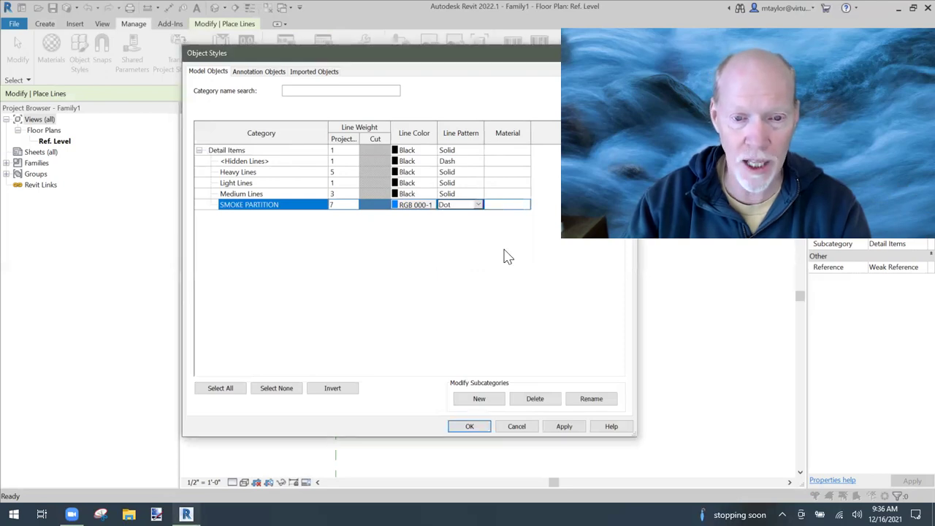
left_click(471, 430)
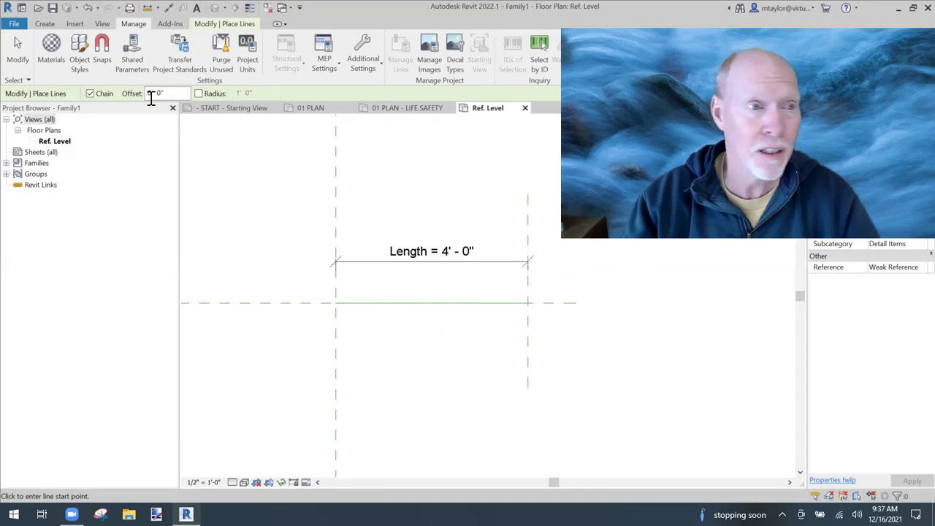
- Draw a 4'-0" line along the horizontal reference between the two vertical reference planes and end the Line command
left_click(47, 22)
left_click(93, 63)
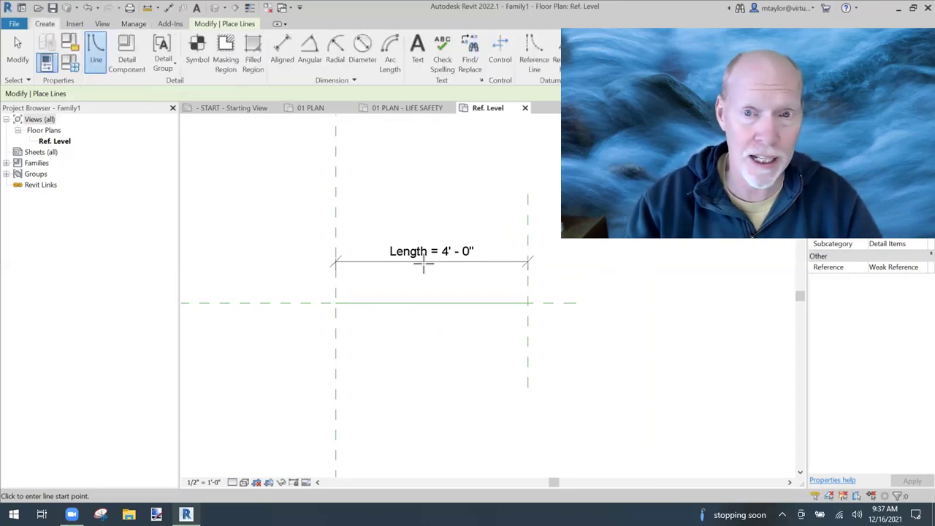
left_click(336, 302)
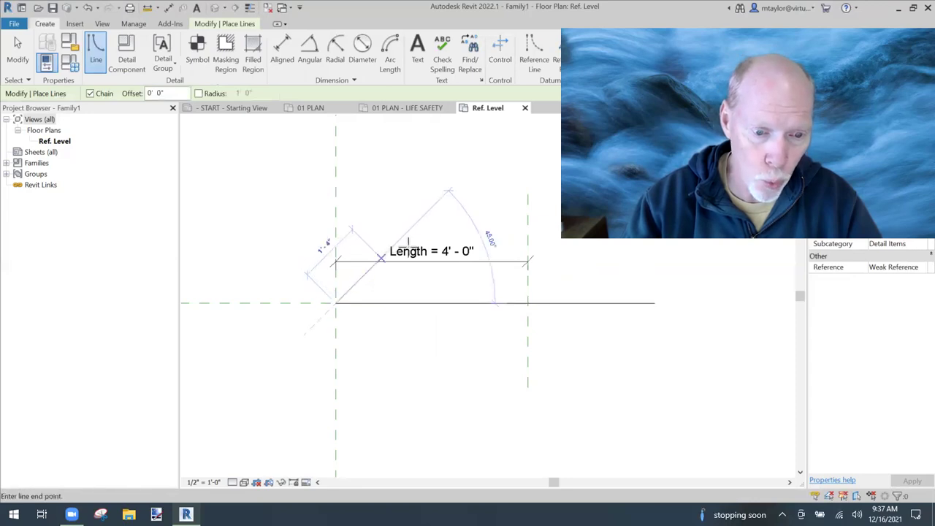
left_click(528, 303)
left_click(529, 302)
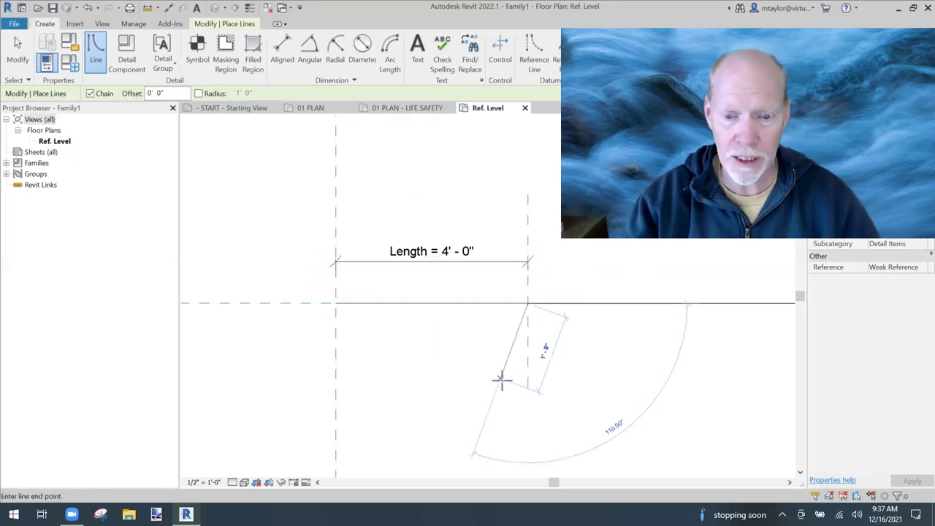
key("Escape")
key("Escape")
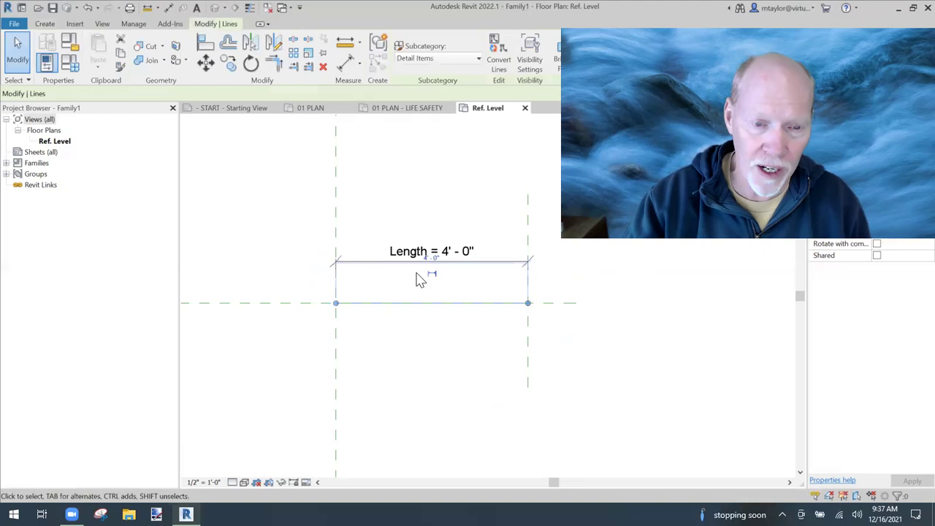
- Assign the SMOKE PARTITION subcategory to the drawn line and inspect its dot spacing
left_click(478, 59)
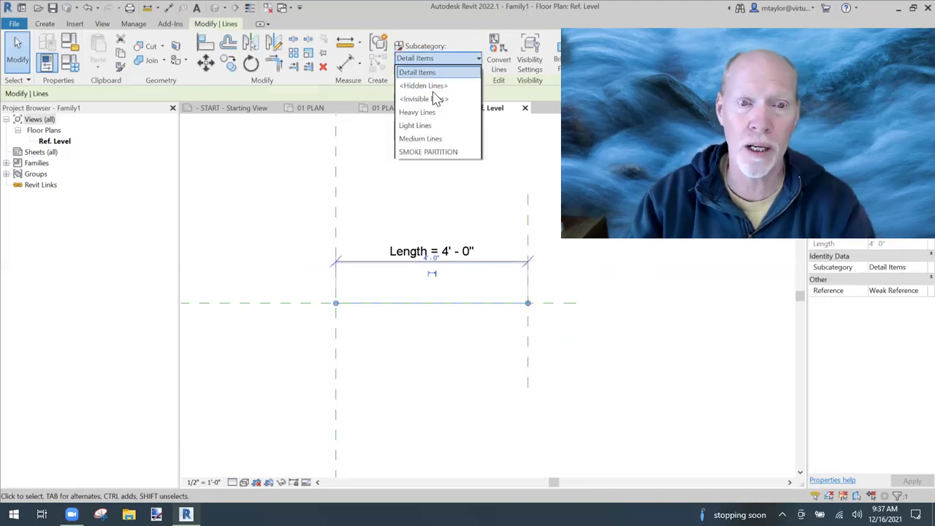
left_click(439, 153)
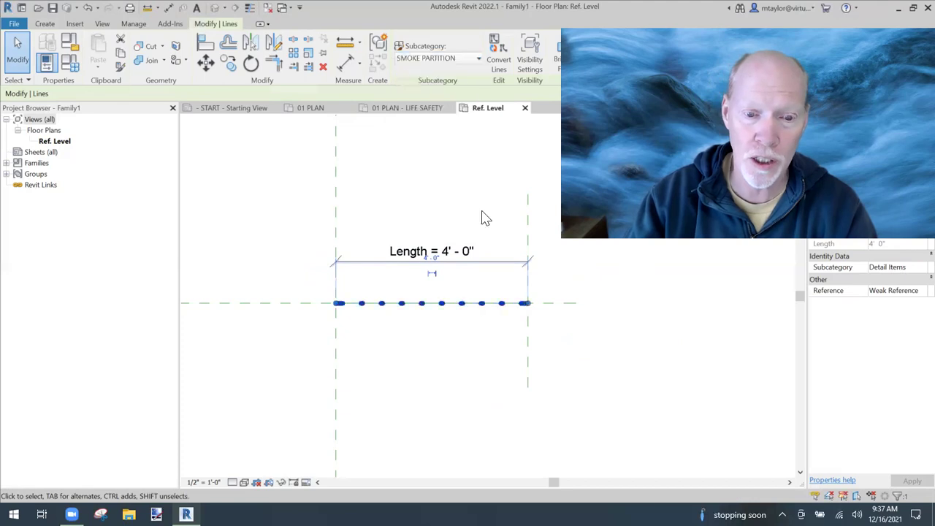
left_click(453, 334)
scroll(453, 335, "up", 2)
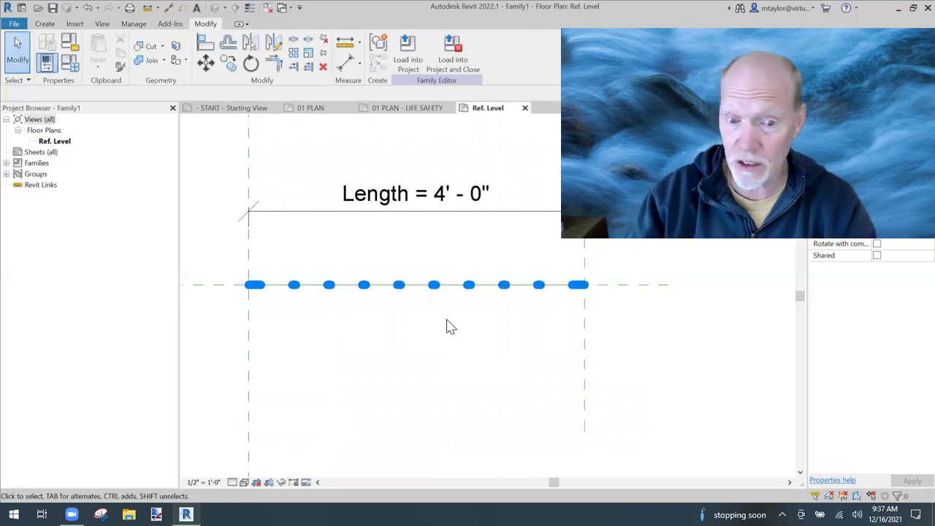
scroll(409, 309, "up", 2)
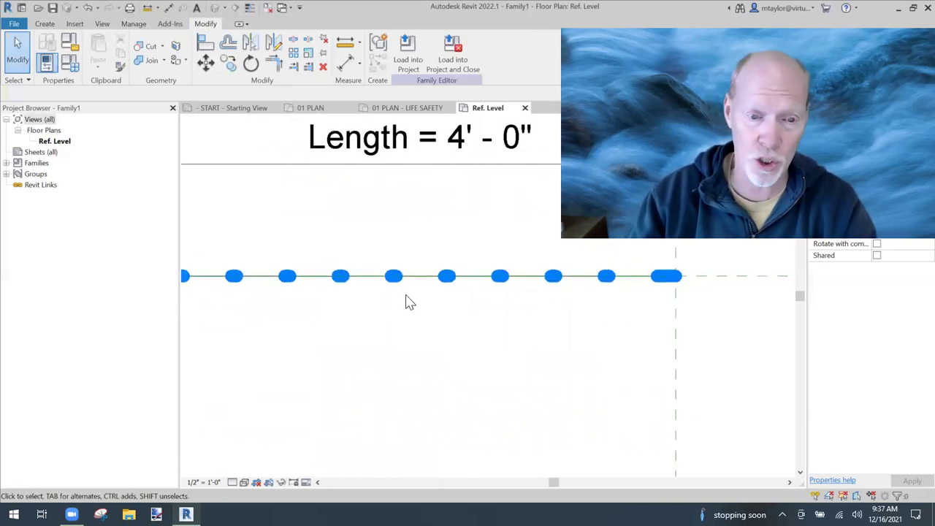
scroll(406, 301, "down", 1)
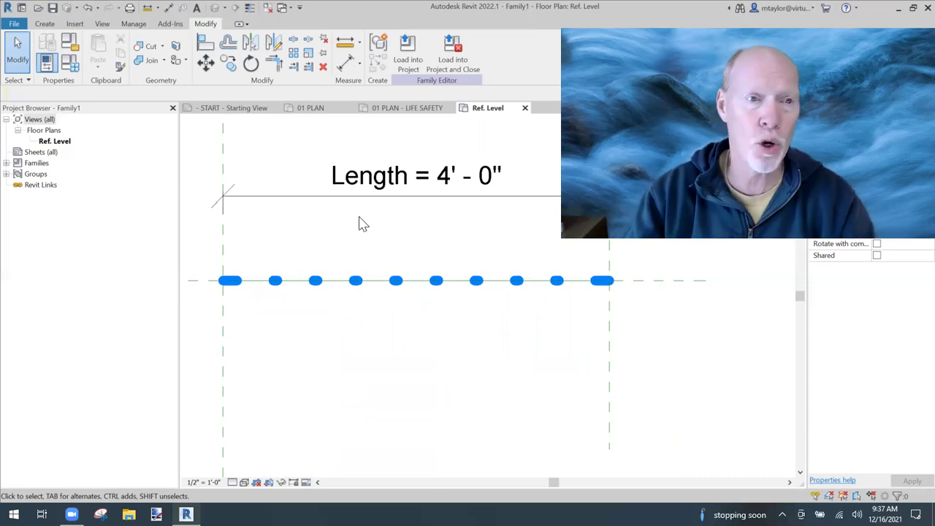
- Edit the Dot line pattern, renaming it Dot 3/32" and setting its space value to 3/32"
left_click(134, 24)
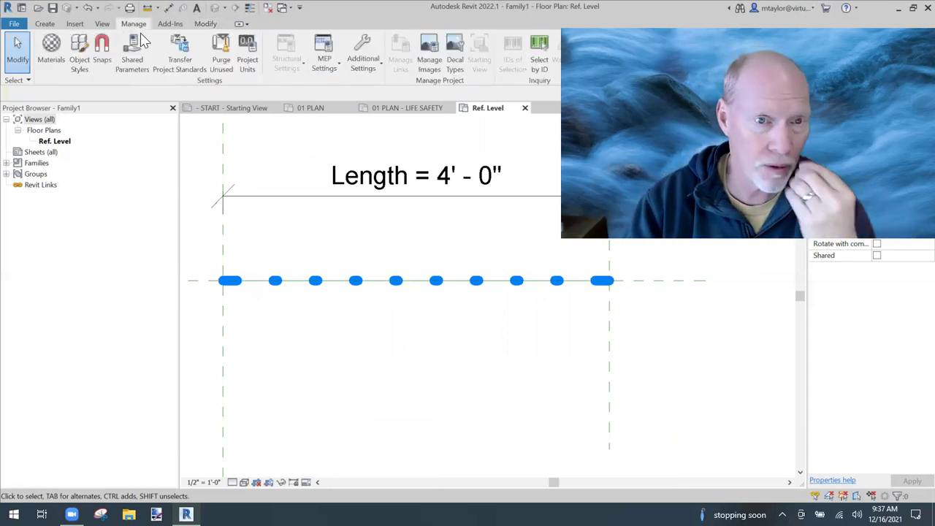
left_click(363, 55)
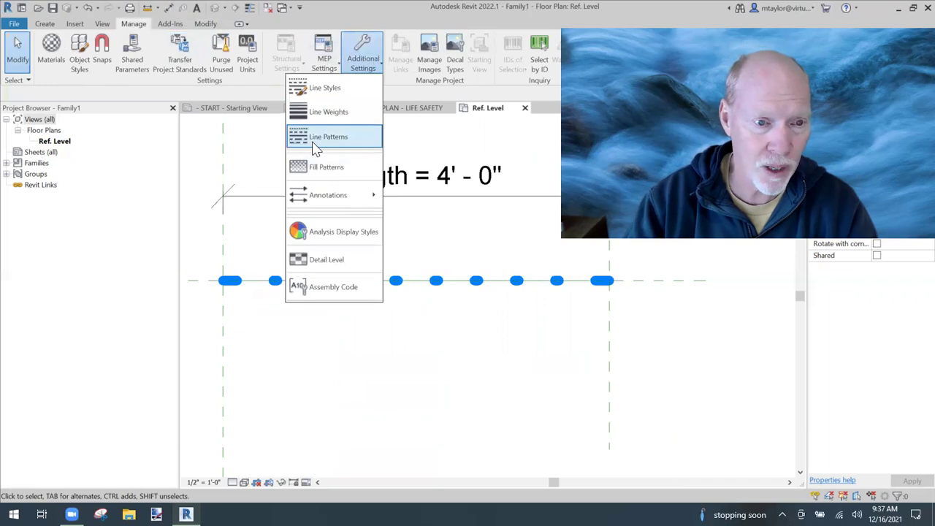
left_click(315, 146)
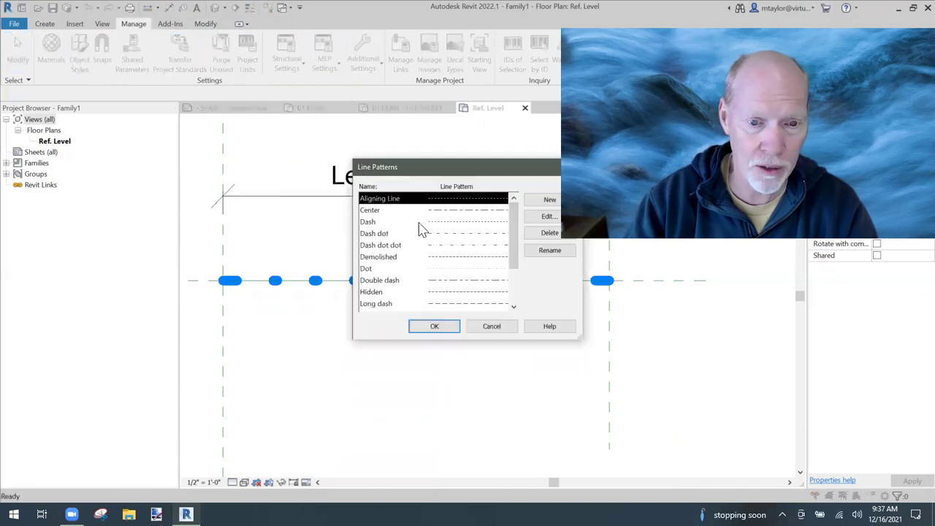
left_click(431, 269)
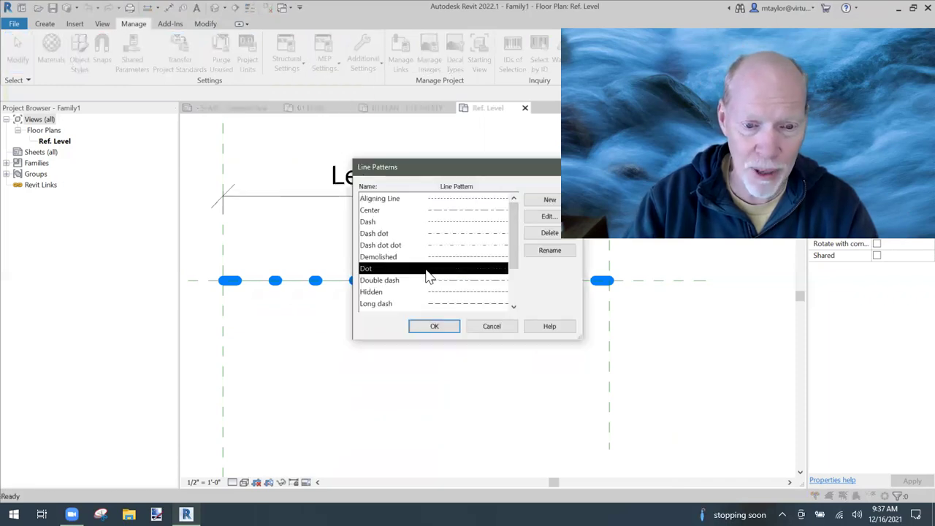
left_click(549, 216)
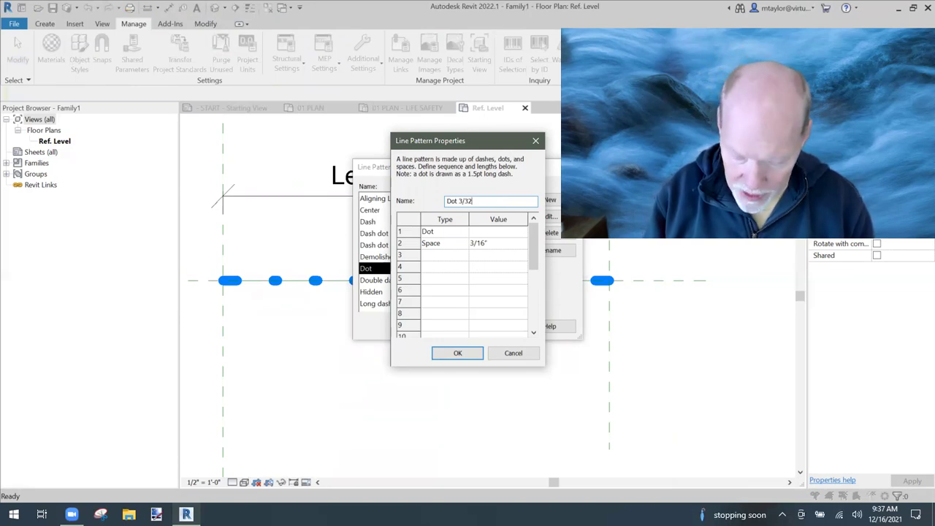
type("\"")
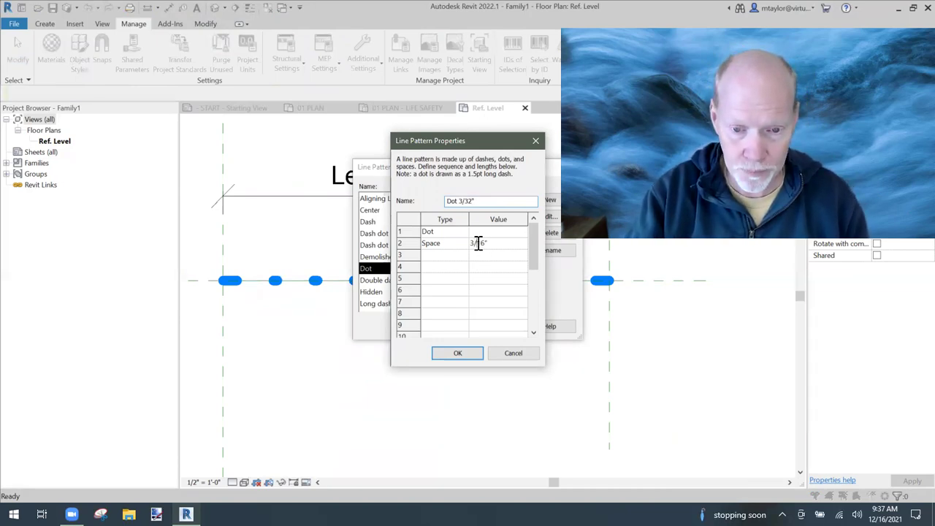
left_click_drag(478, 244, 482, 245)
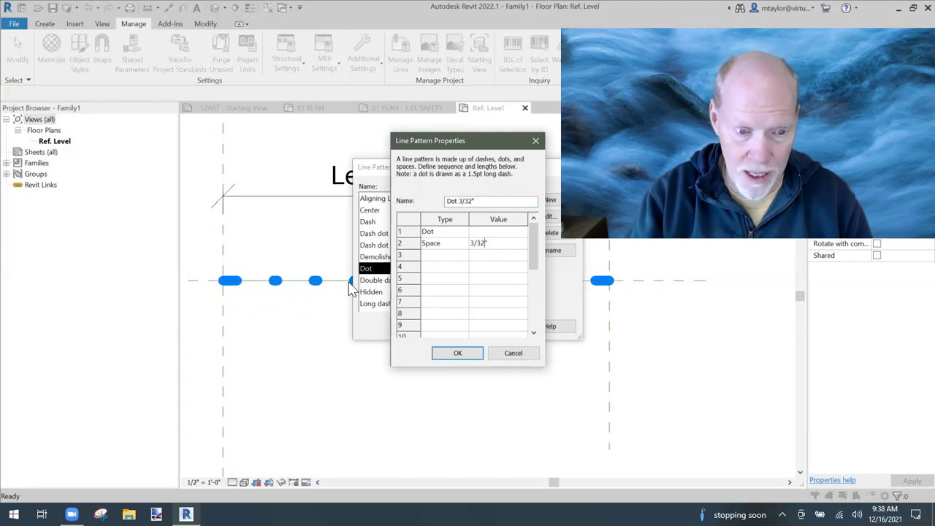
left_click(460, 355)
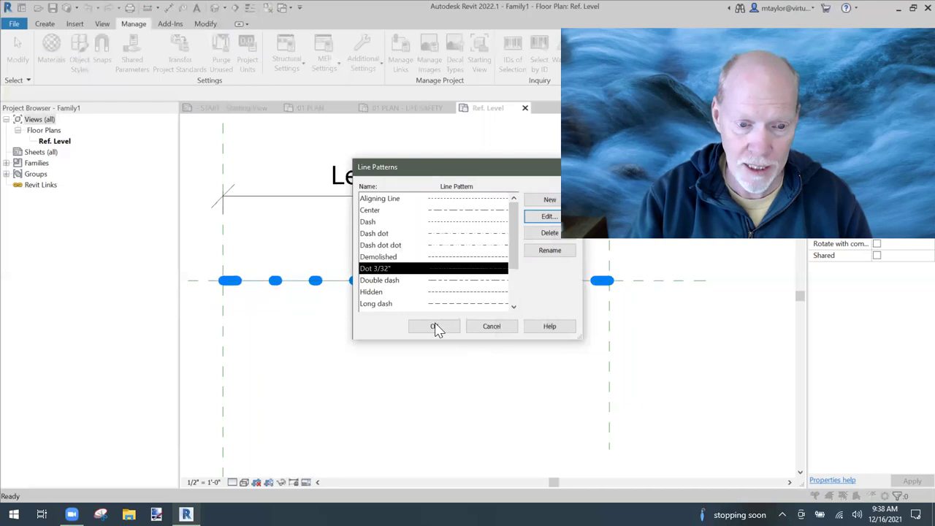
left_click(435, 326)
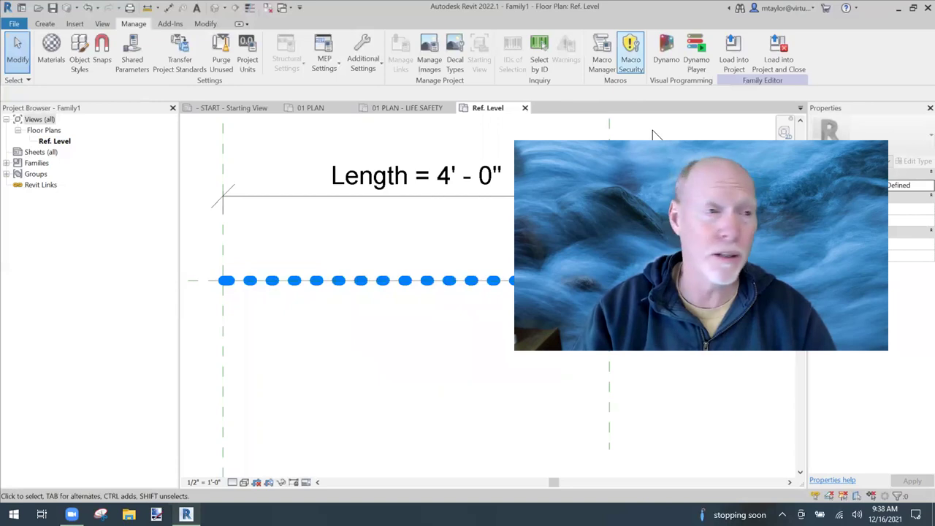
- Save the family as SMOKE PARTITION in the REVIT LOCALS folder and load it into the project
left_click(51, 9)
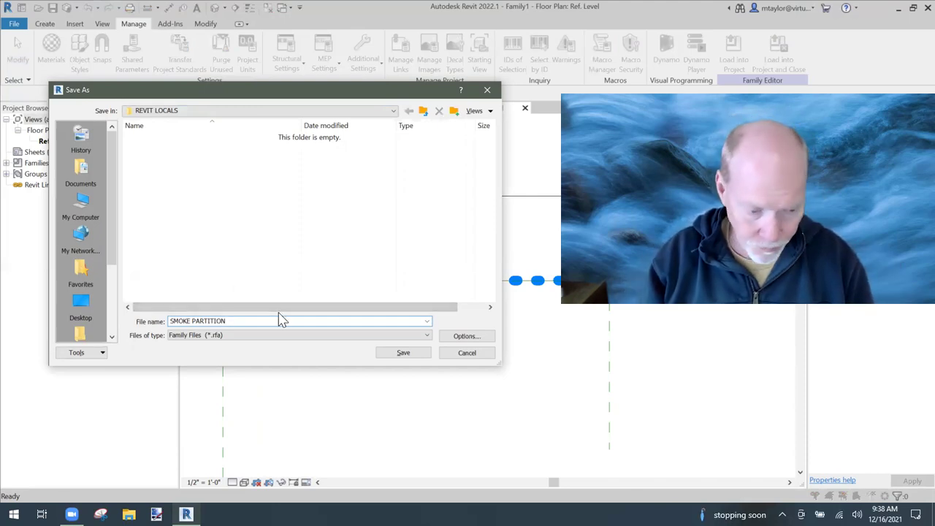
left_click(403, 353)
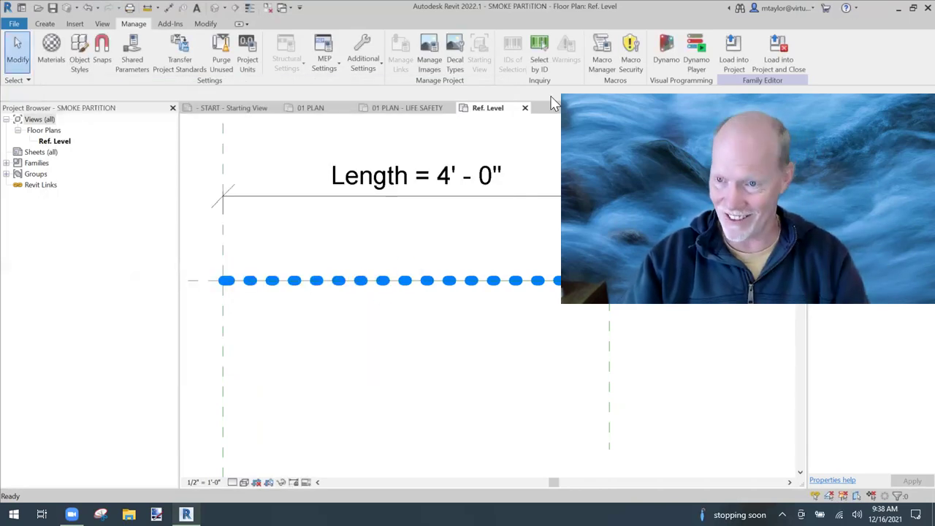
left_click(724, 72)
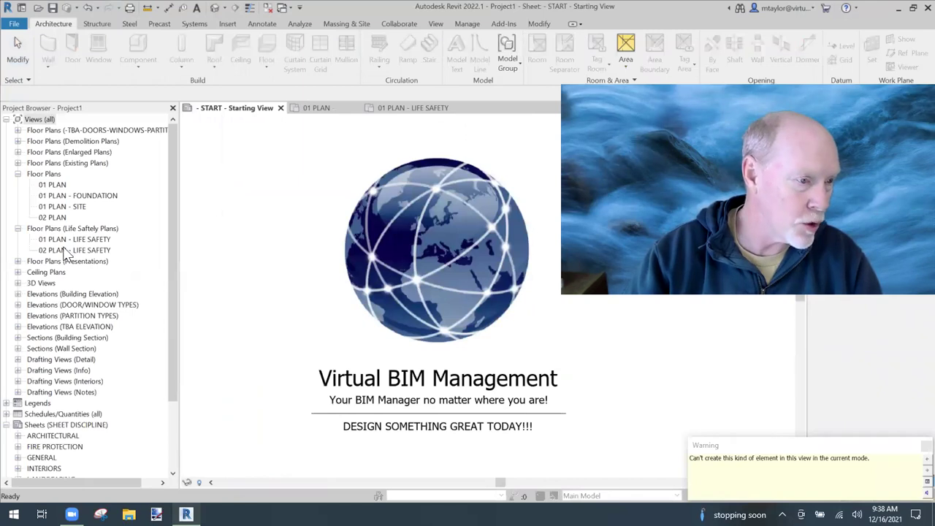
- Open the 01 PLAN floor plan at the wall between the conference room and the lobby
double_click(56, 188)
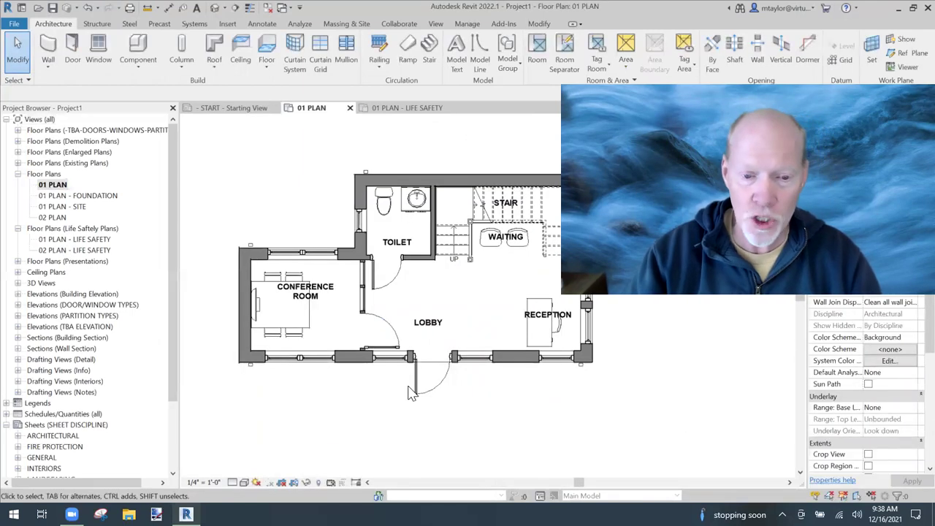
middle_click_drag(410, 389, 344, 373)
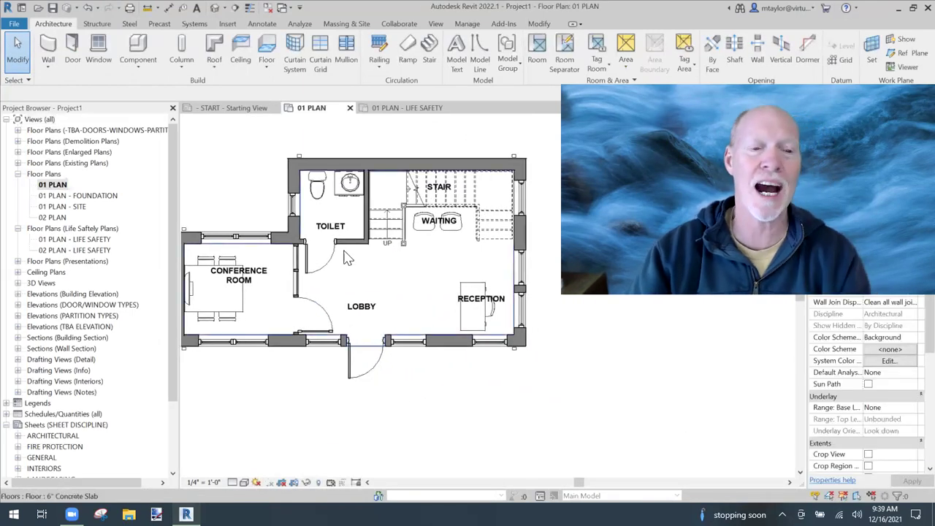
scroll(347, 258, "up", 2)
middle_click_drag(354, 287, 463, 209)
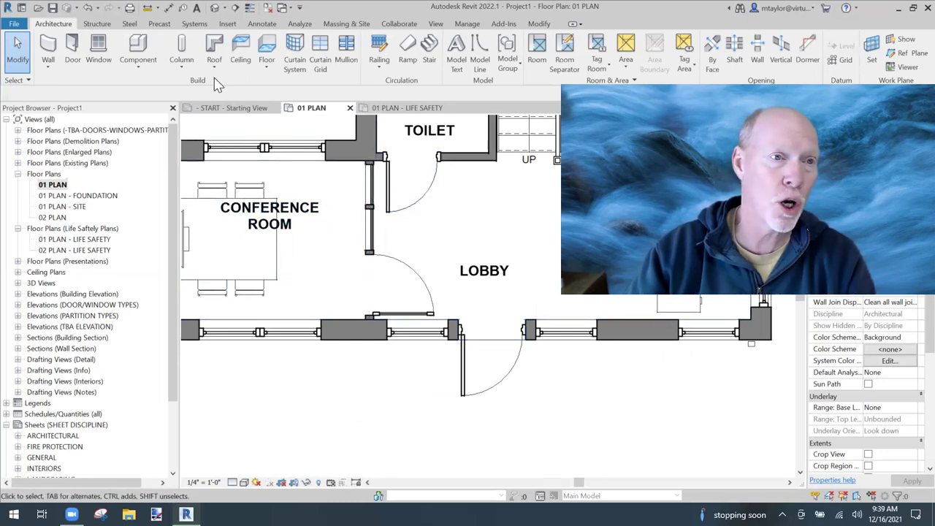
- Place a SMOKE PARTITION detail component along the full glass wall between the conference room and lobby, and end the command
left_click(263, 25)
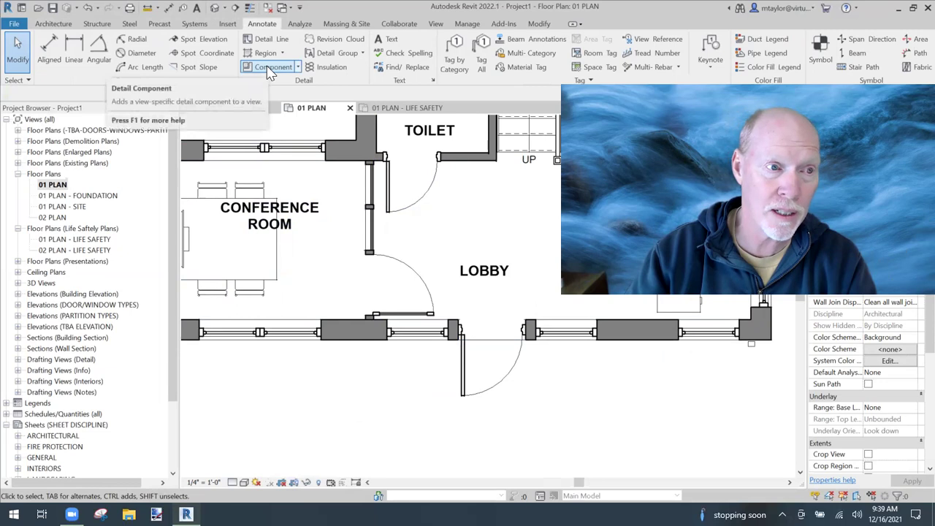
left_click(270, 67)
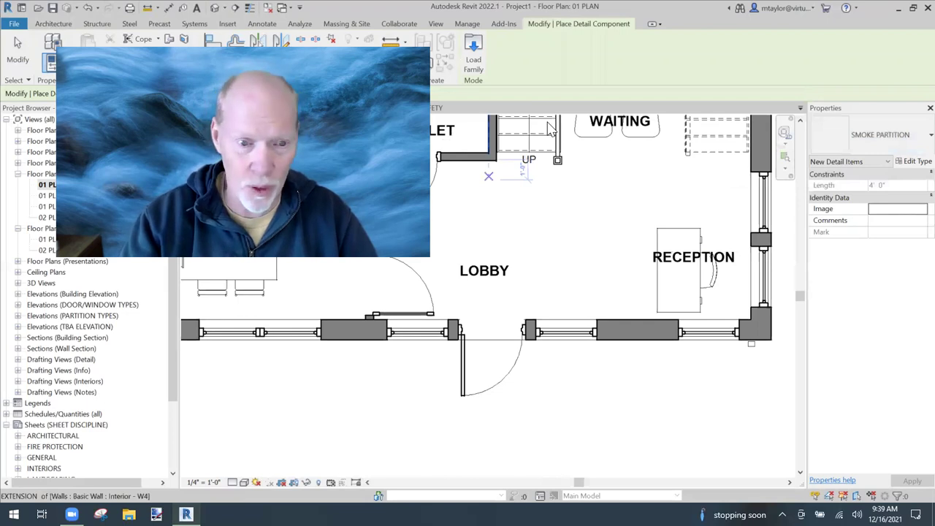
scroll(402, 197, "up", 3)
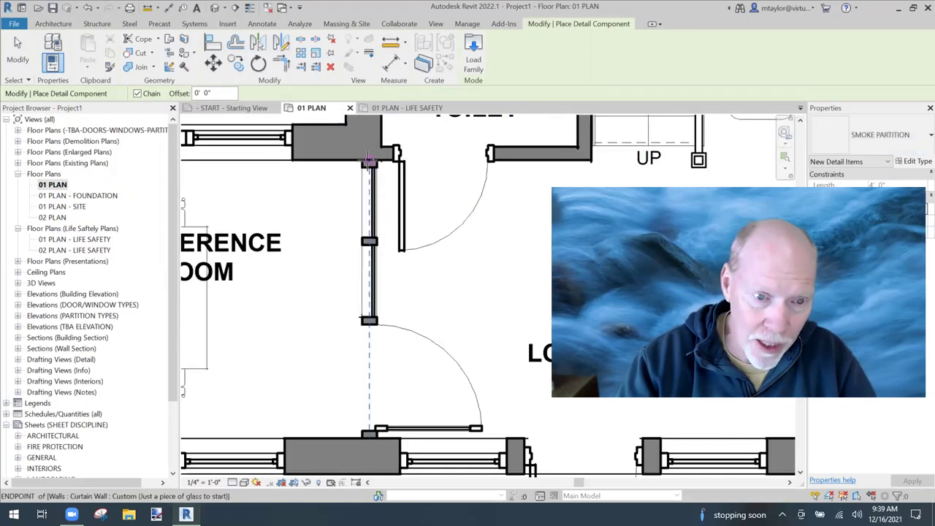
left_click(369, 161)
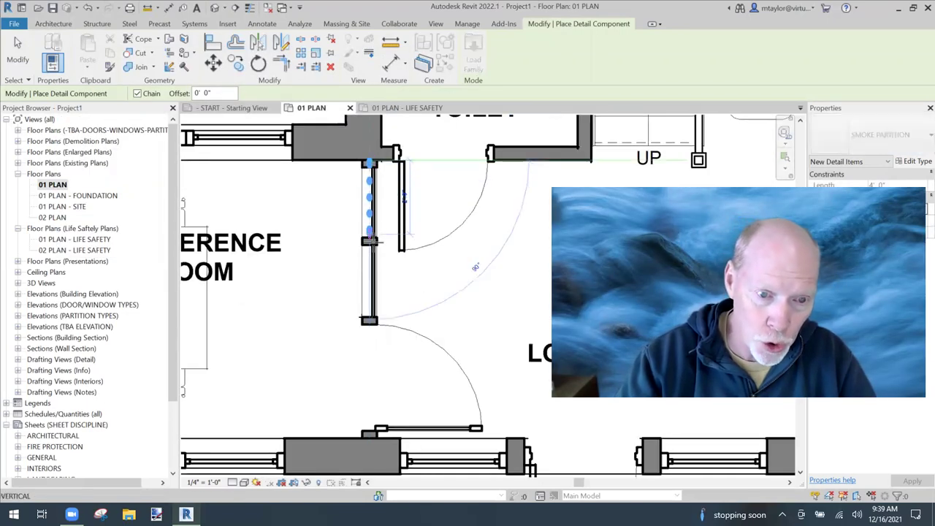
scroll(372, 234, "down", 3, "ctrl")
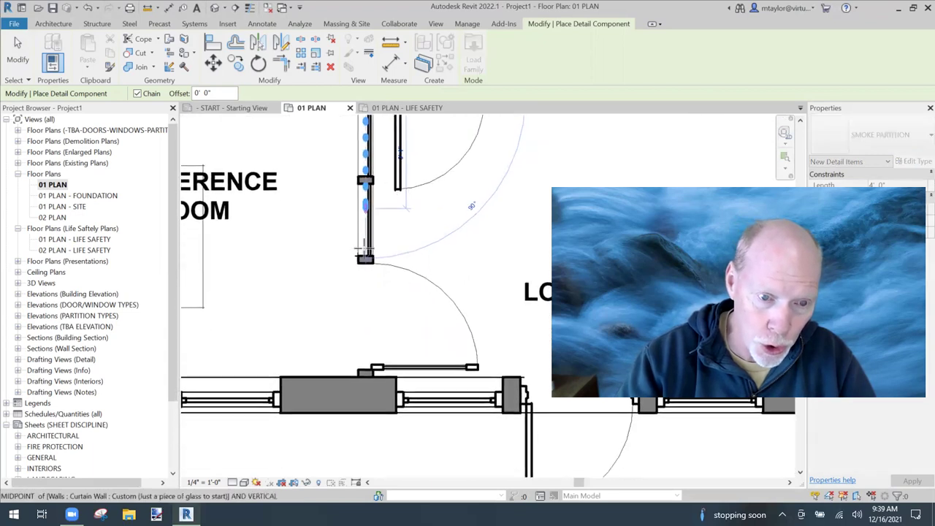
left_click(365, 365)
scroll(405, 325, "down", 3)
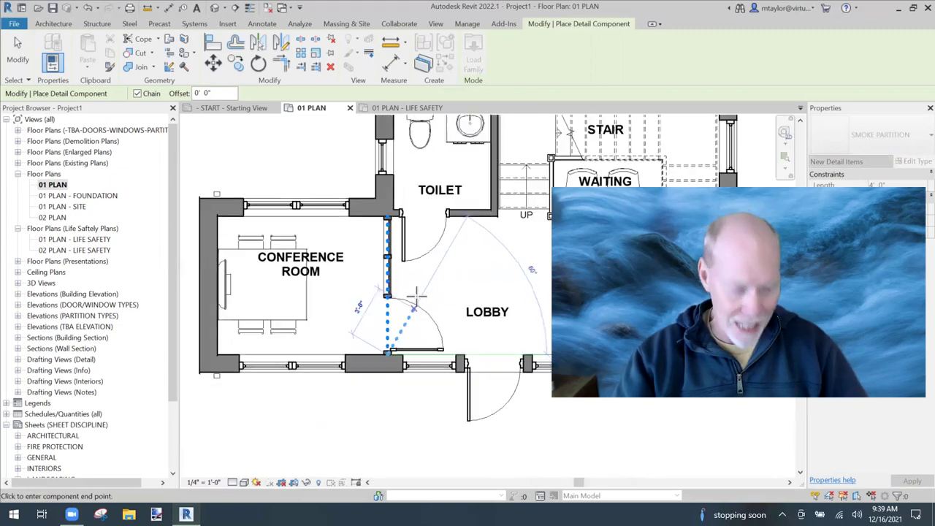
key("Escape")
key("Escape")
- Examine the placed partition line in the plan, and open the SMOKE PARTITION family's Ref. Level view to inspect its dotted line
scroll(387, 272, "up", 2)
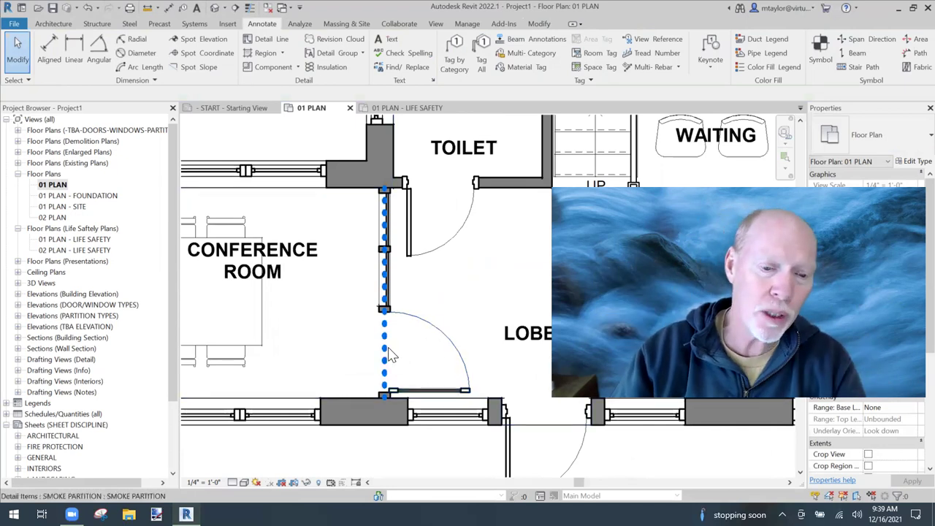
middle_click_drag(472, 300, 431, 307)
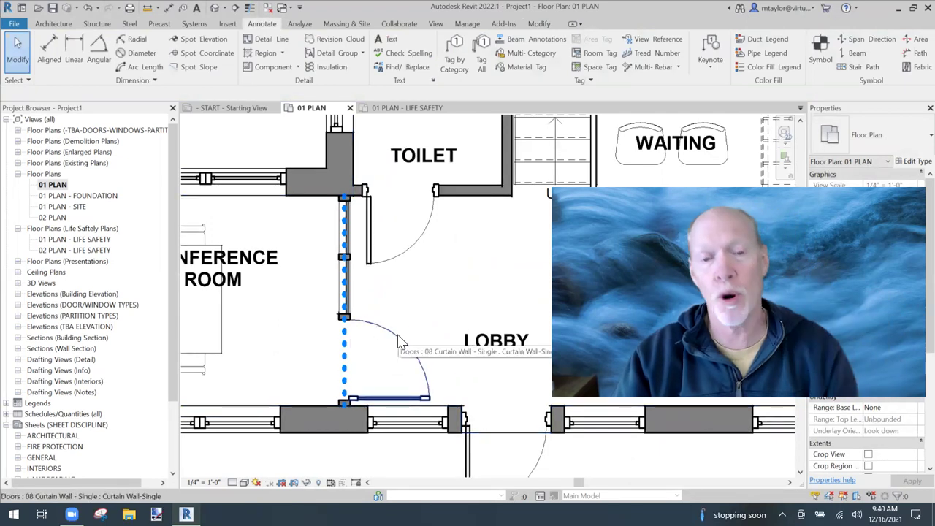
scroll(406, 335, "down", 2)
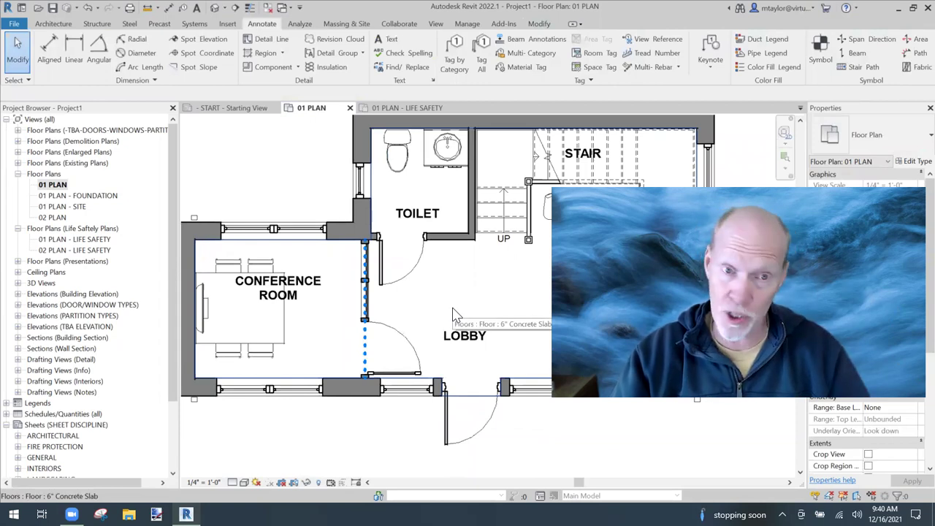
left_click(452, 344)
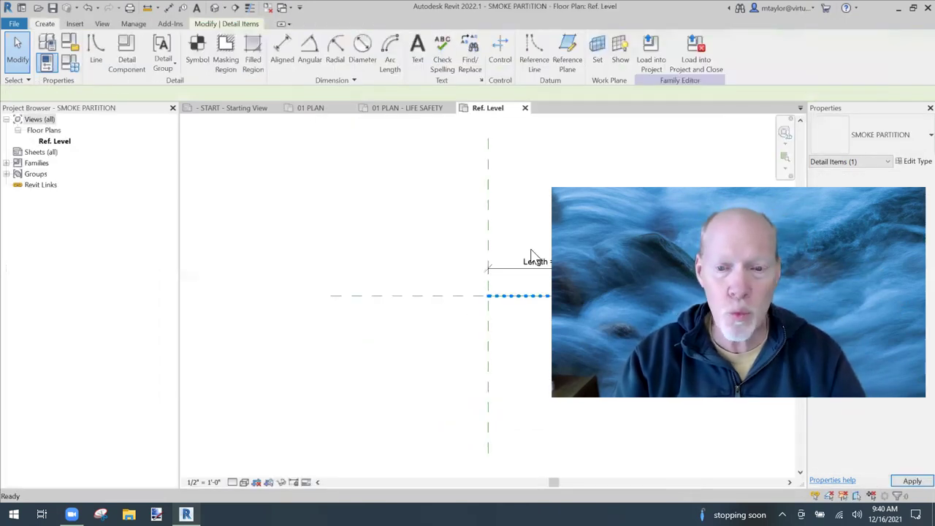
scroll(344, 288, "up", 5)
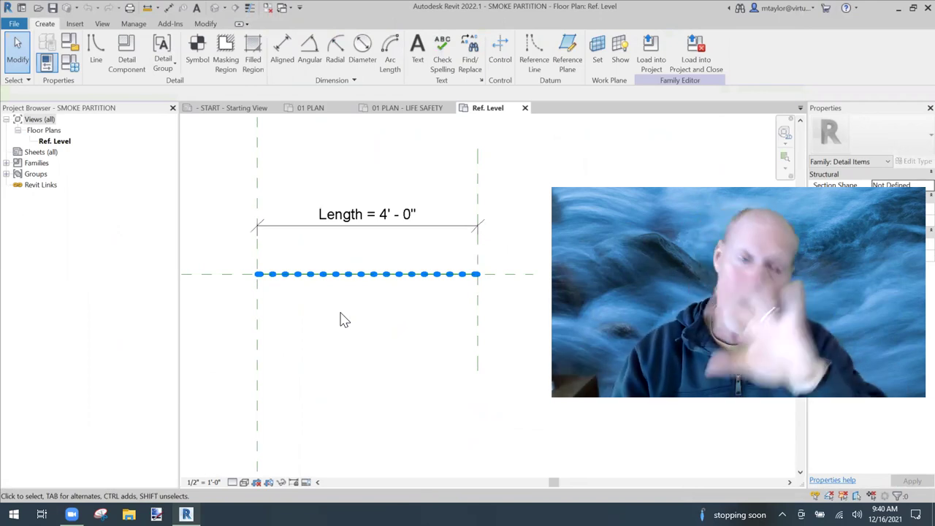
scroll(345, 310, "up", 2)
scroll(346, 305, "down", 1)
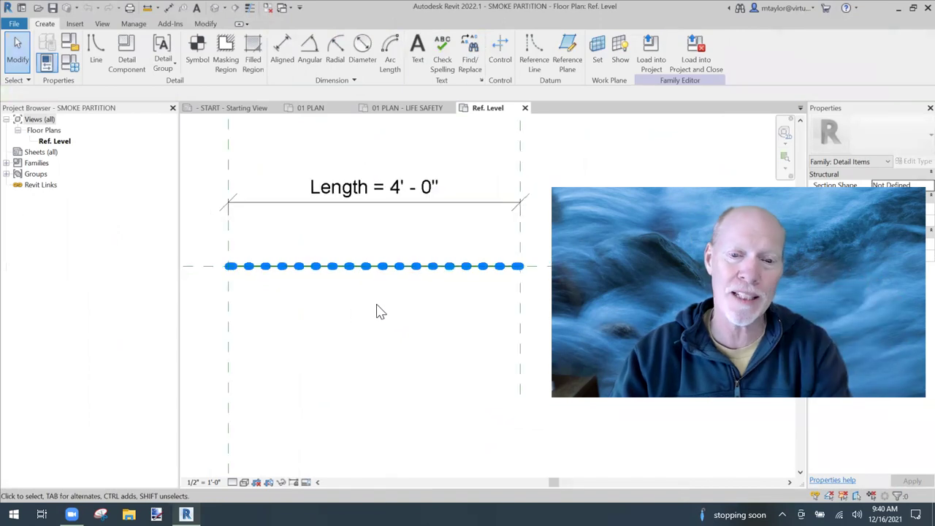
middle_click_drag(378, 311, 377, 337)
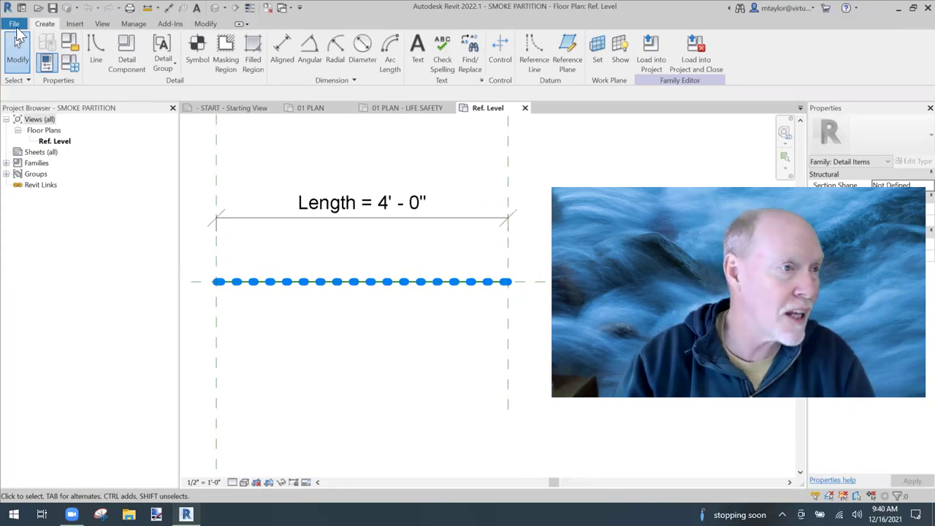
- Create a new family from the Generic Annotation template in the English-Imperial Annotations folder
left_click(15, 24)
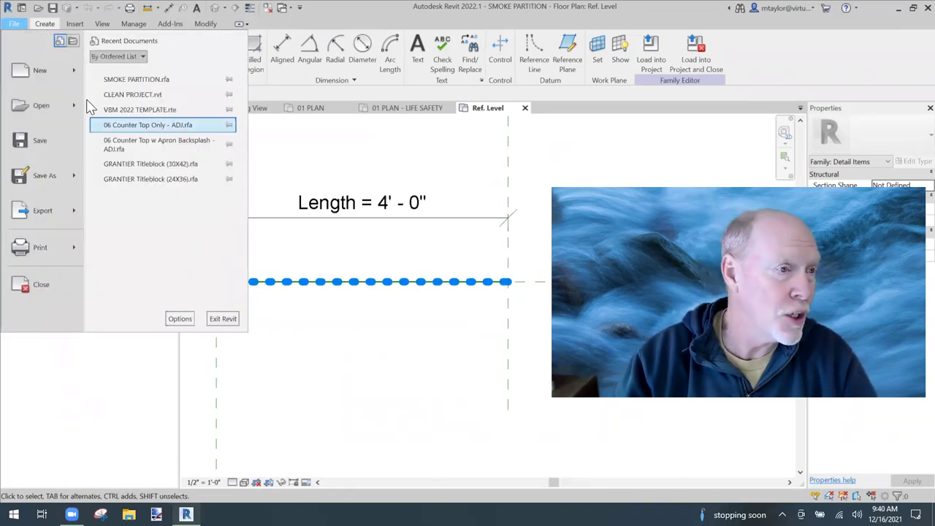
mouse_move(58, 70)
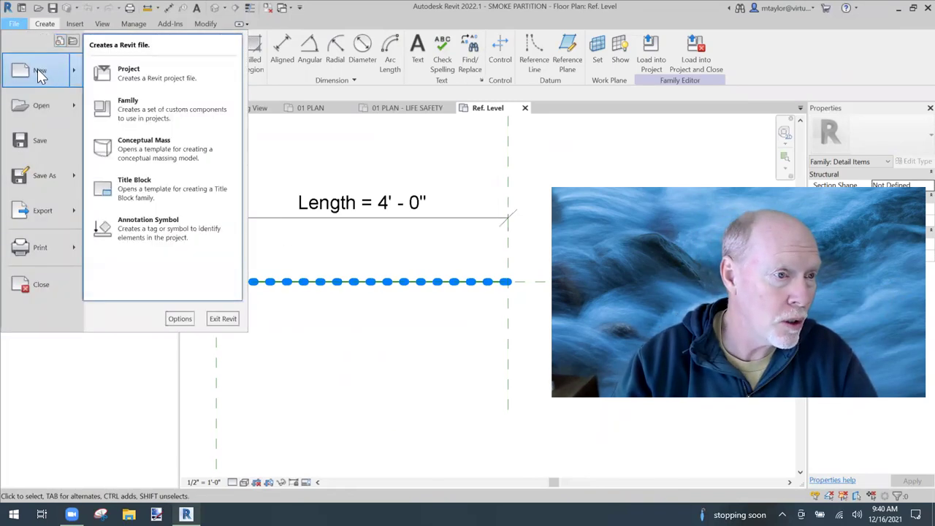
left_click(146, 108)
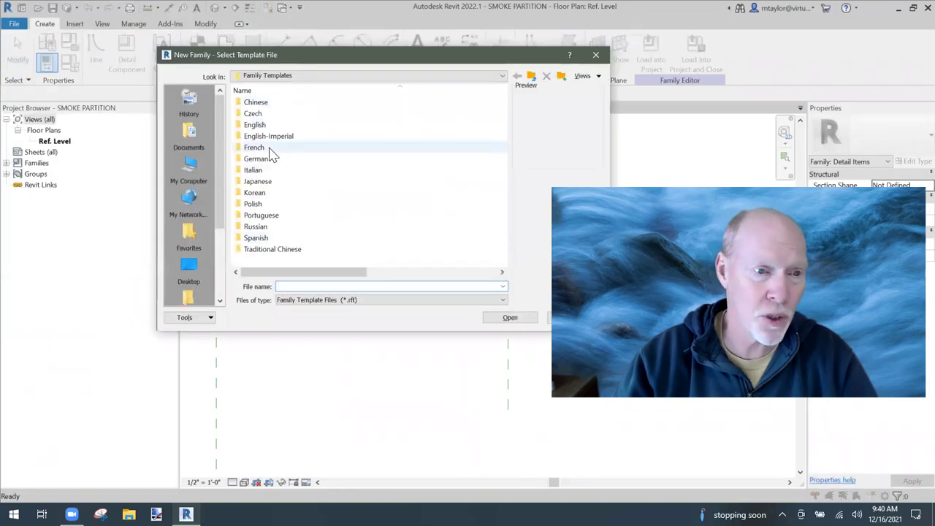
double_click(278, 136)
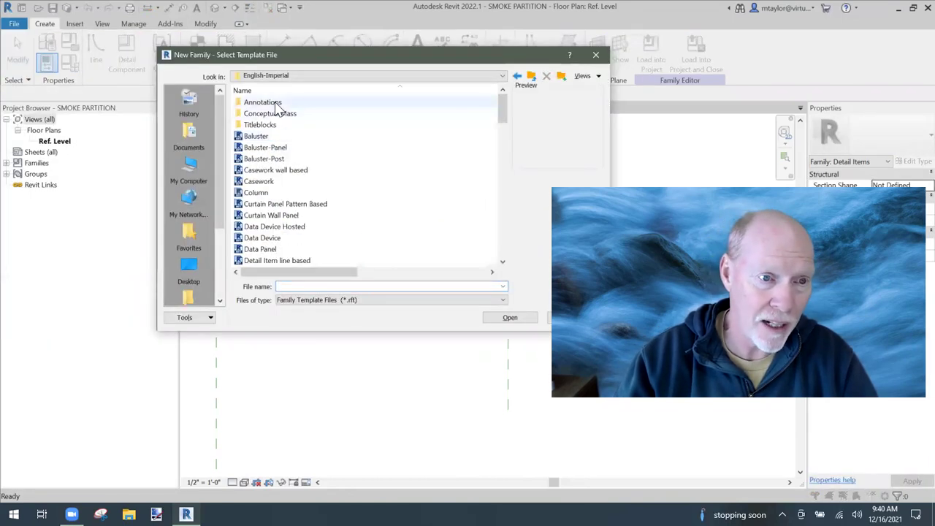
double_click(270, 103)
left_click(282, 194)
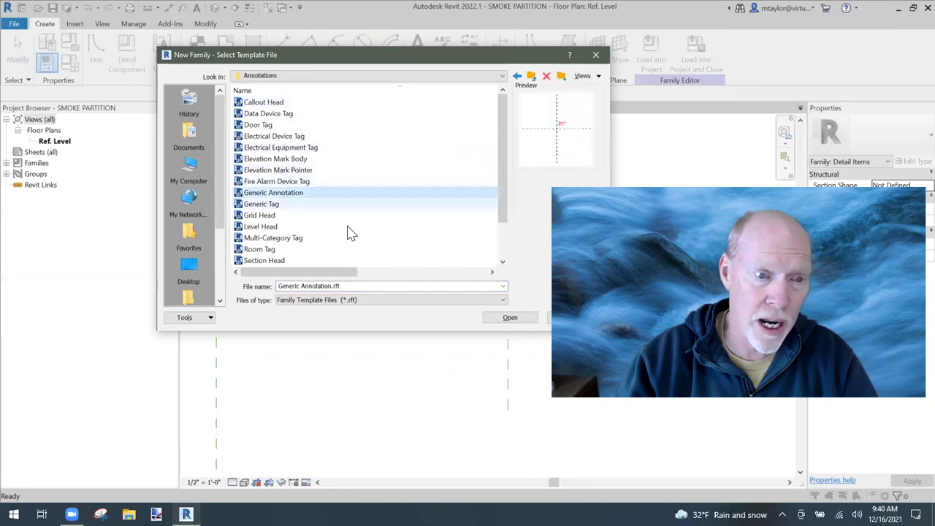
left_click(510, 318)
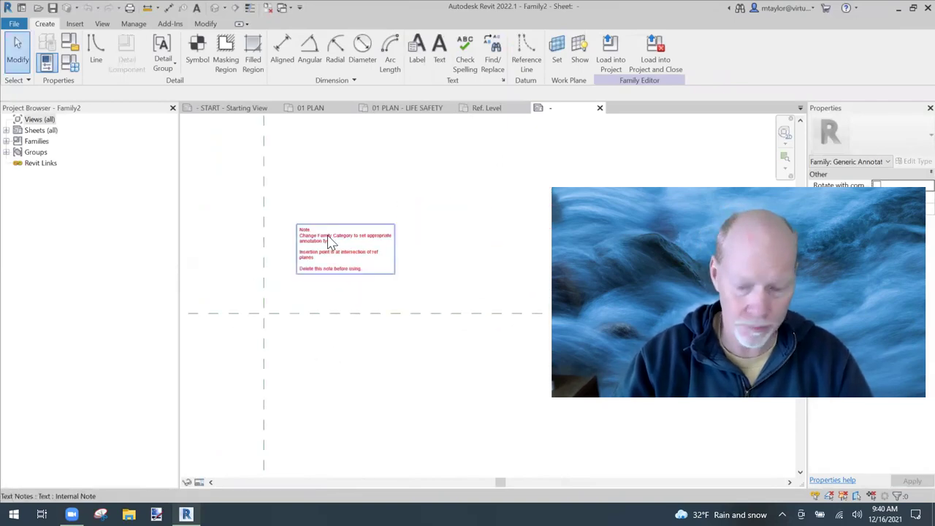
- Delete the template's instruction note from the annotation family
left_click(343, 263)
key("Delete")
middle_click_drag(287, 351, 326, 307)
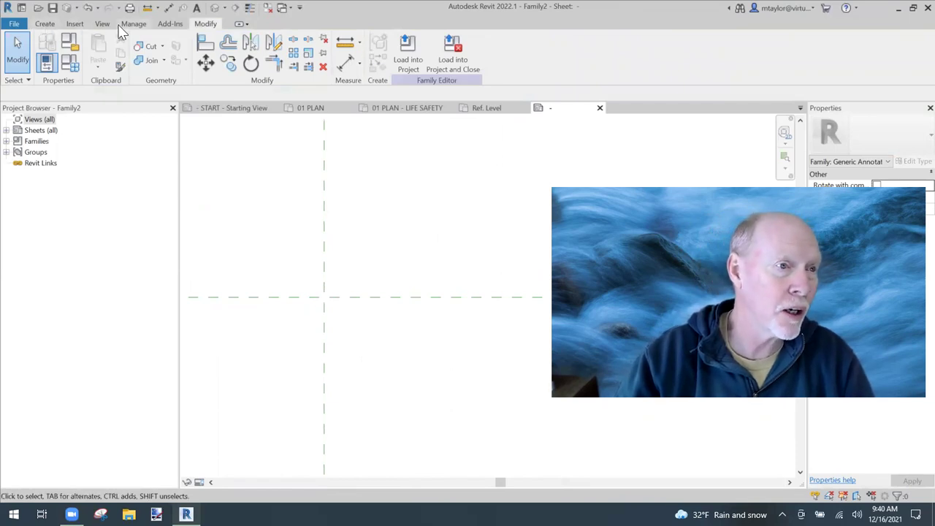
- Add the text "SP" near the intersection of the reference planes and end the Text command
left_click(75, 24)
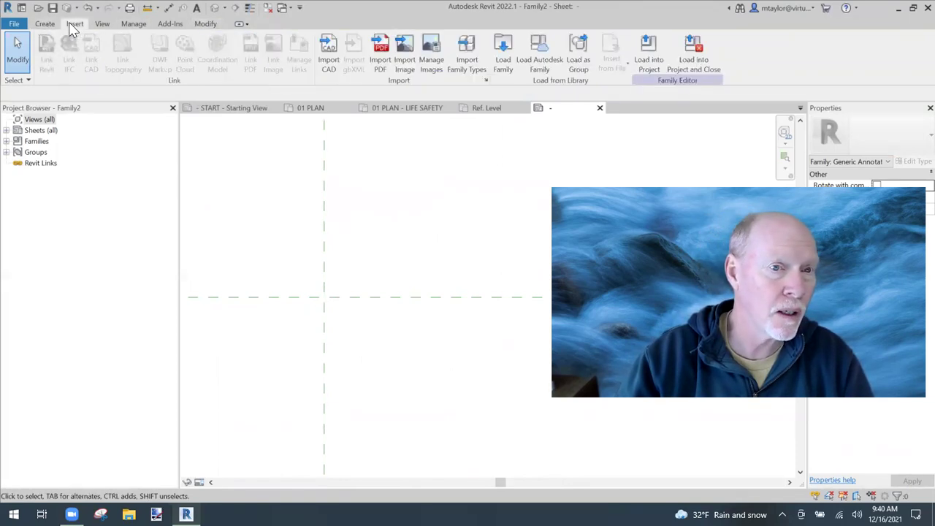
left_click(46, 24)
left_click(439, 49)
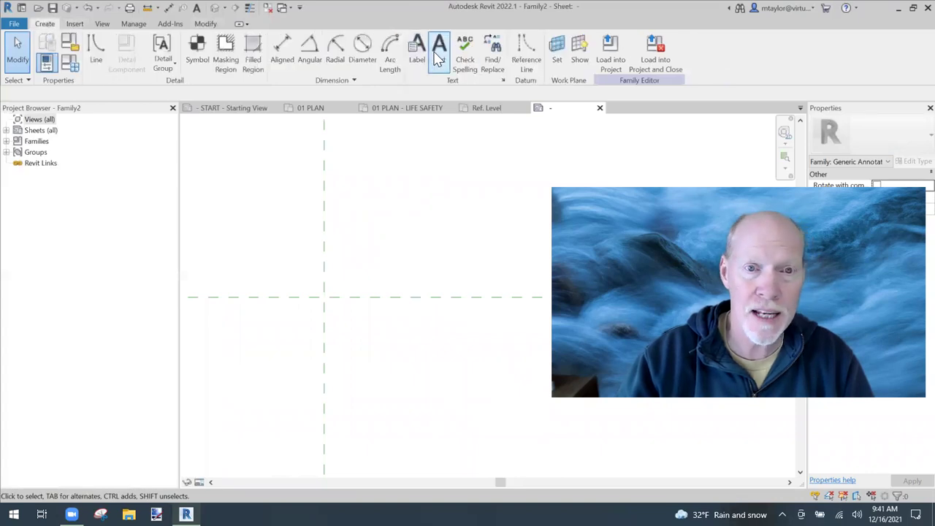
left_click(330, 303)
type("S")
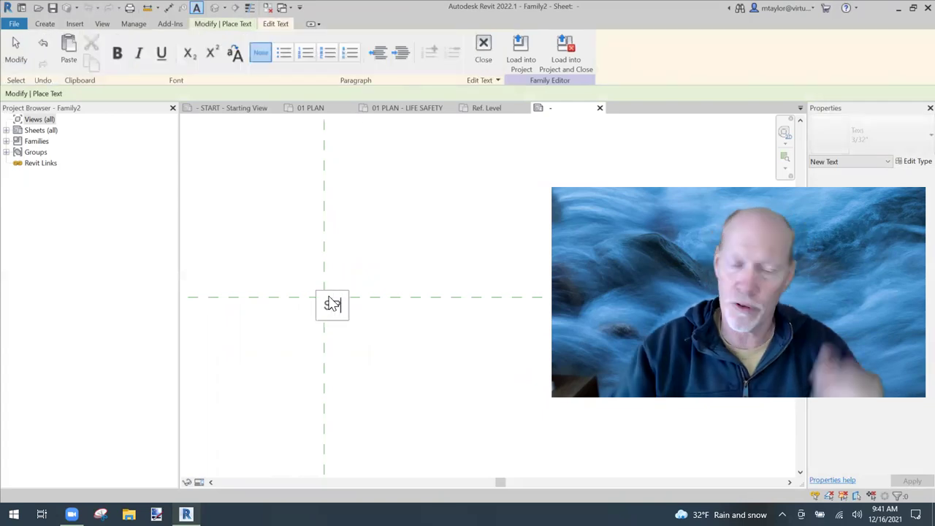
type("P")
left_click(363, 338)
scroll(339, 332, "up", 2)
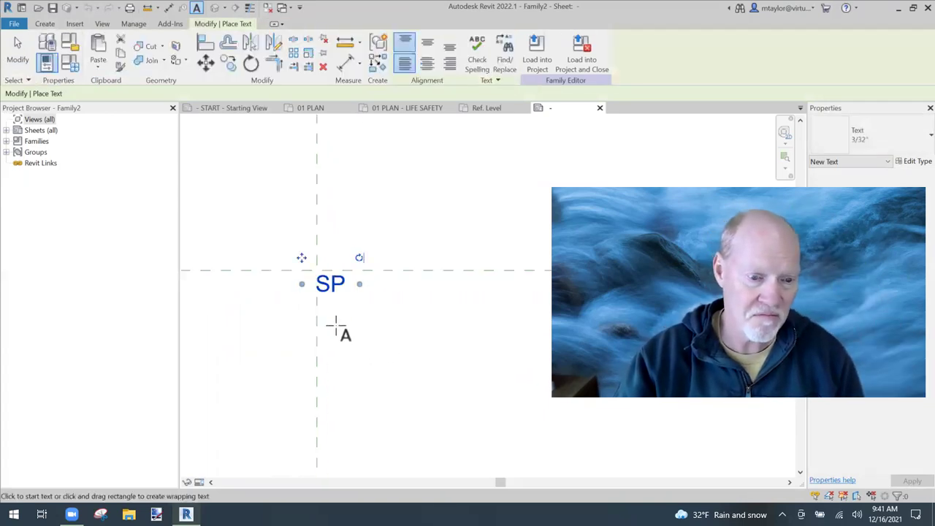
key("Escape")
key("Escape")
- Nudge the SP text until it is centred on the intersection of the reference planes
left_click(333, 277)
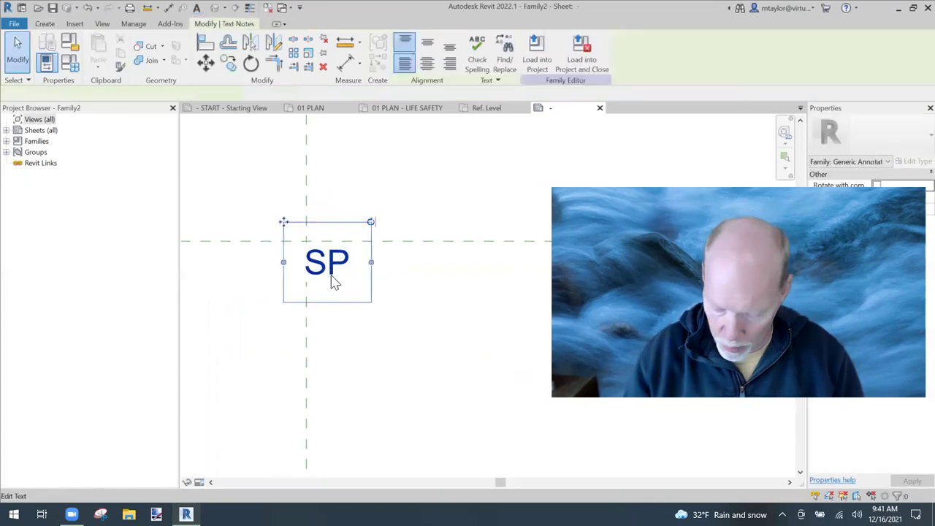
key("Up")
key("Up")
key("Up")
key("Up")
key("Left")
key("Left")
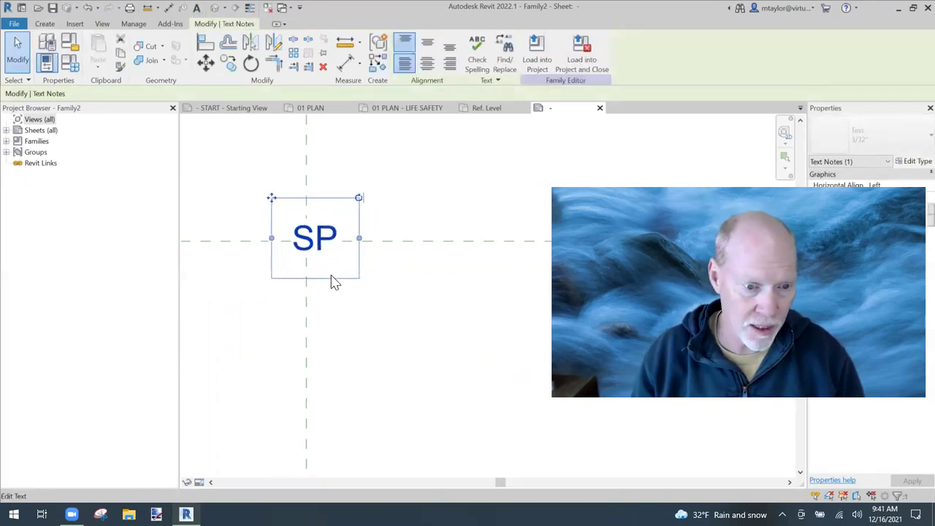
key("Left")
key("Left")
key("Down")
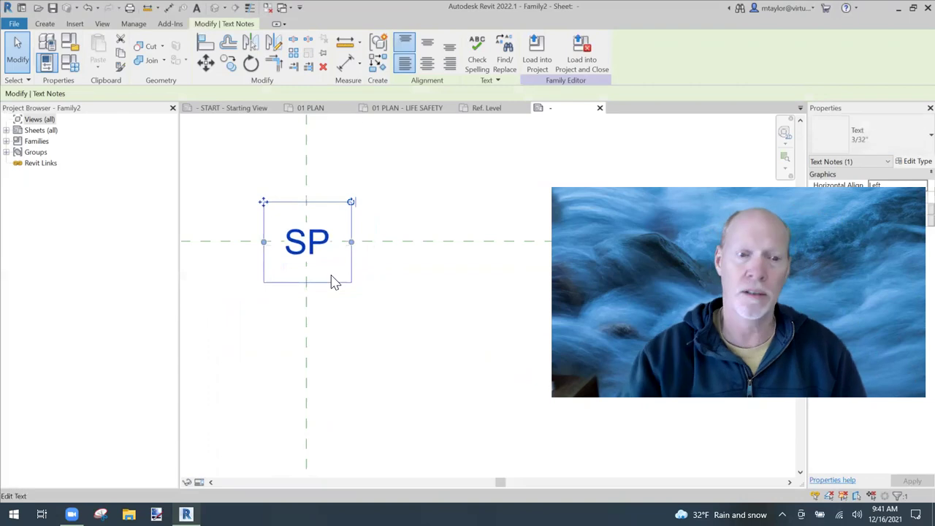
left_click(372, 351)
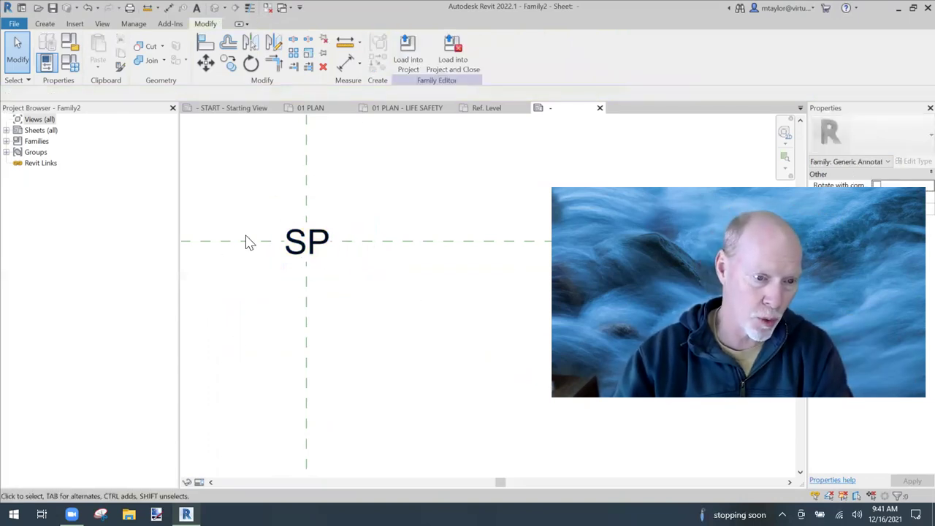
- Load the SP annotation family into SMOKE PARTITION.rfa only and close the annotation family without saving it
left_click(459, 62)
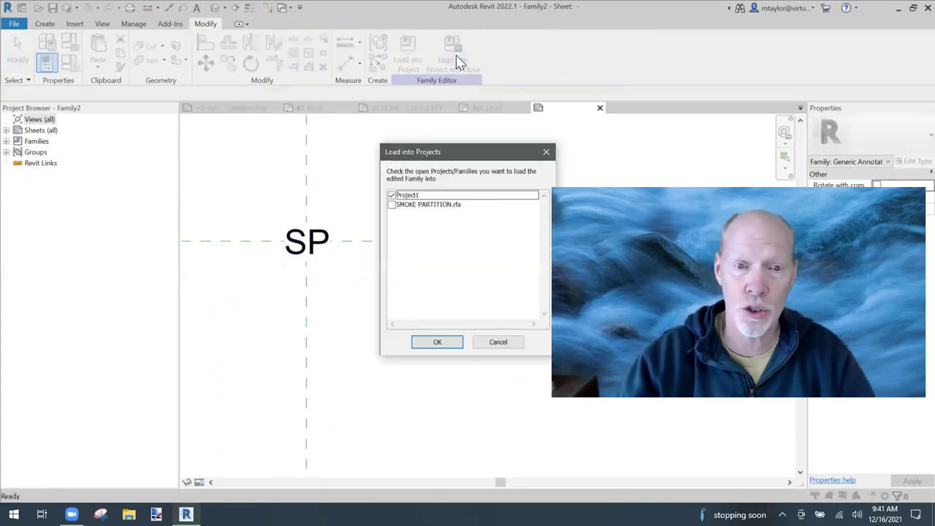
left_click(392, 205)
left_click(392, 196)
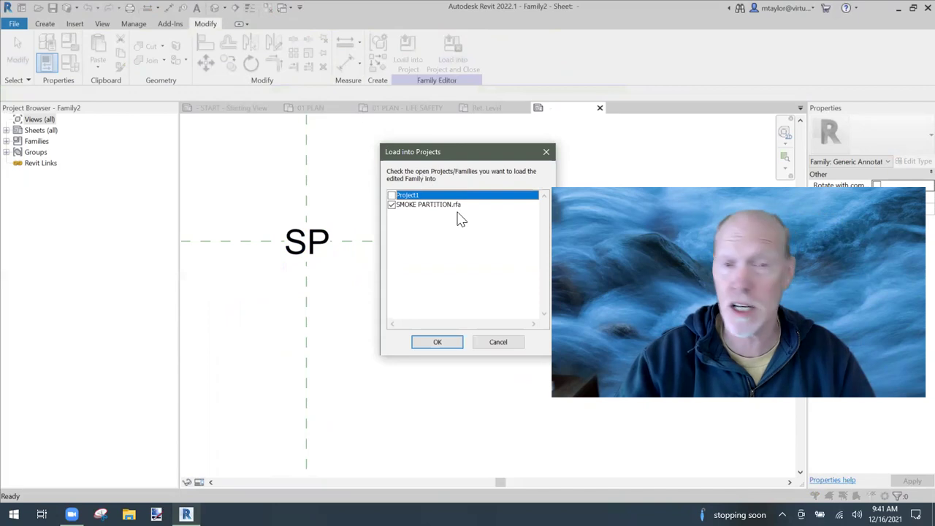
left_click(438, 343)
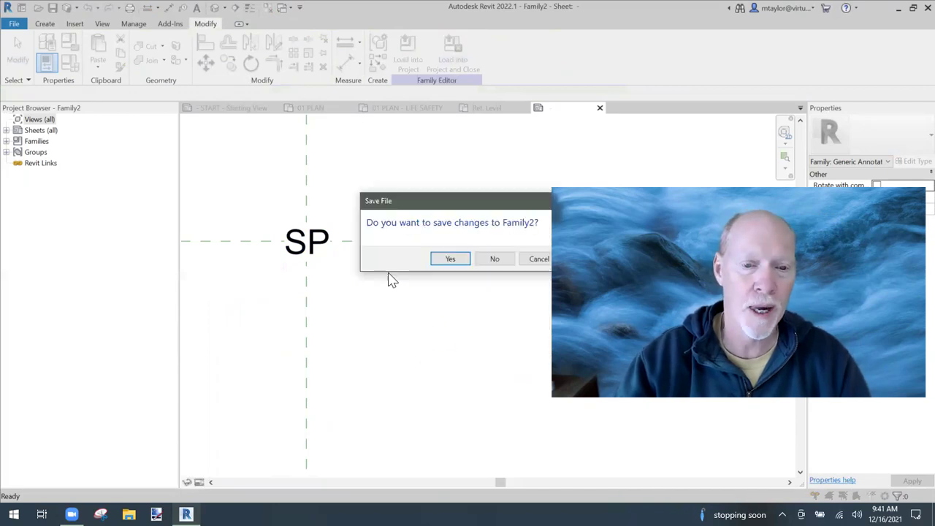
left_click_drag(486, 208, 427, 159)
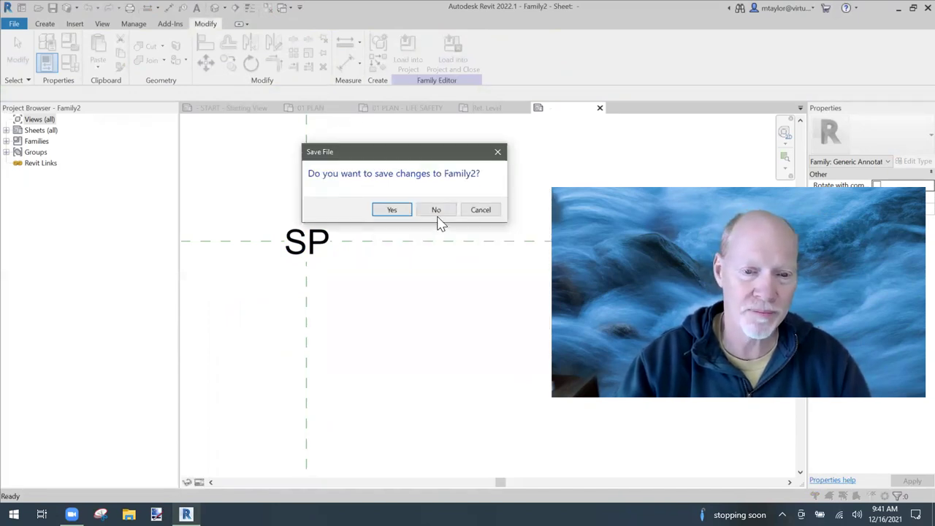
left_click(436, 210)
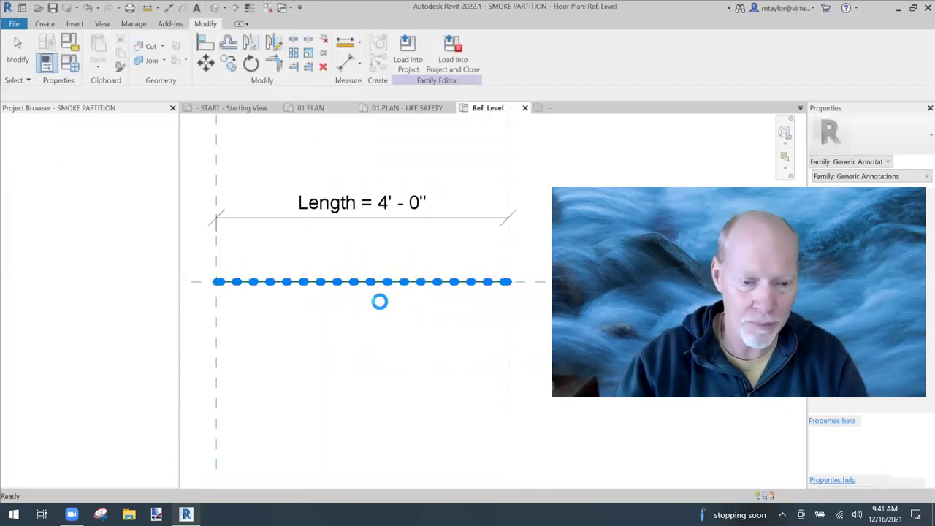
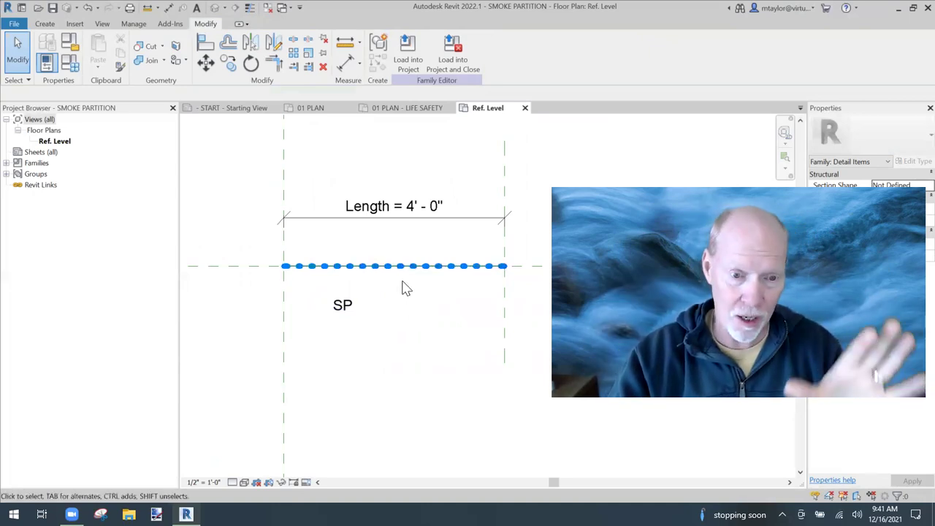
- Dimension the left and right reference planes together with the SP annotation between them, and make the two segments equal
key("d")
key("i")
middle_click_drag(402, 368, 364, 317)
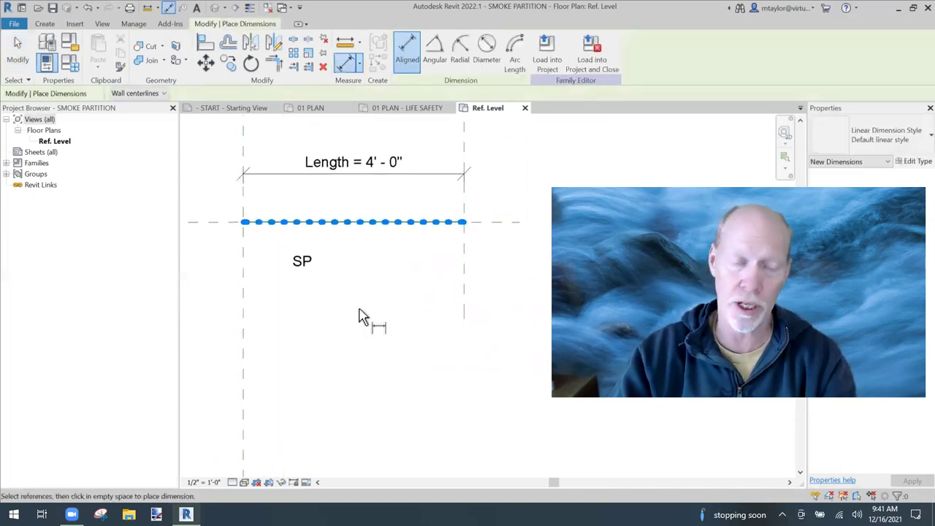
left_click(244, 334)
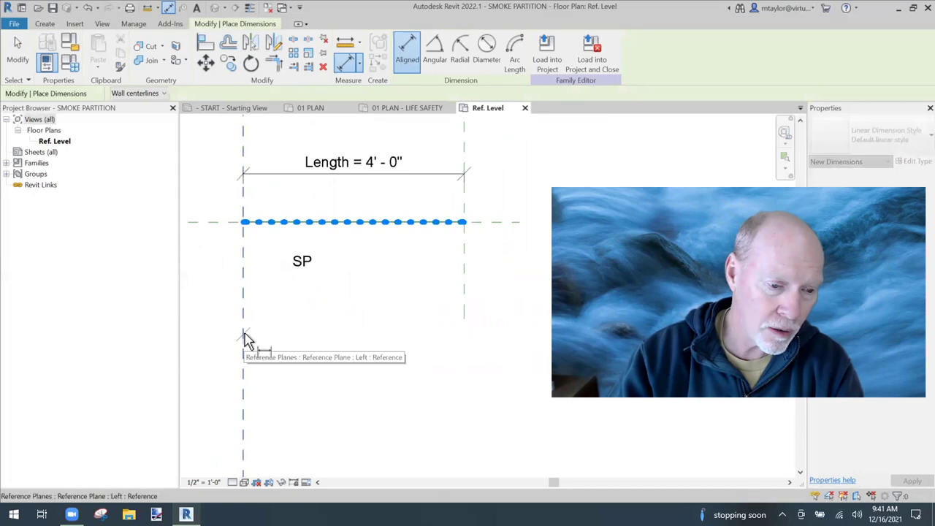
left_click(463, 303)
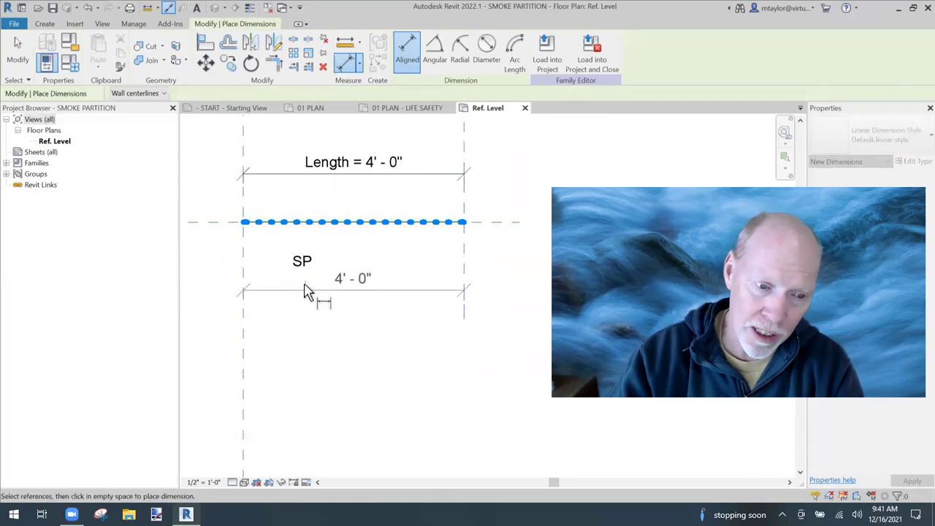
scroll(305, 285, "up", 3)
scroll(305, 276, "up", 2)
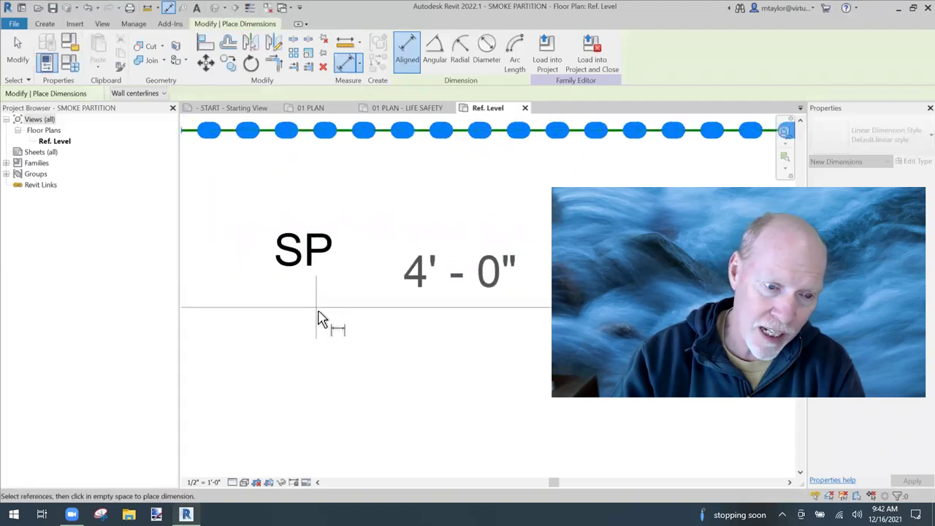
left_click(304, 272)
scroll(355, 359, "down", 5)
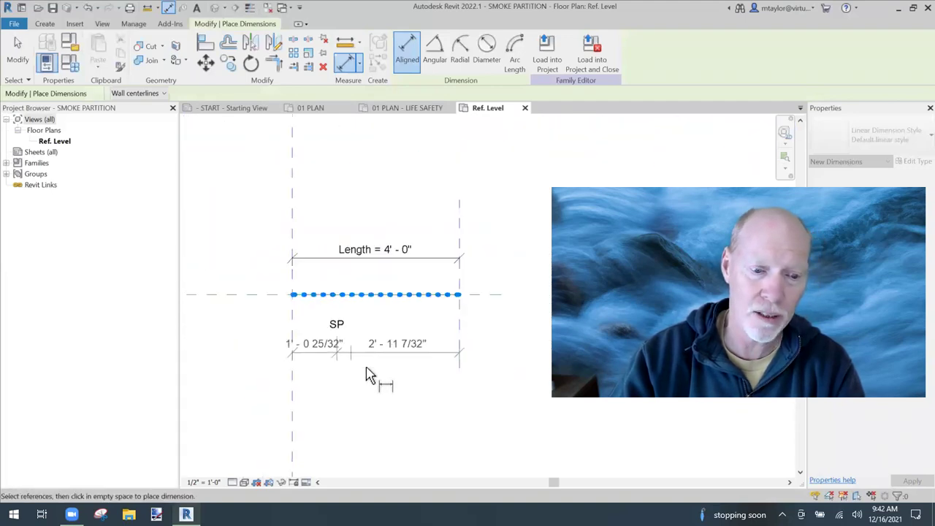
left_click(371, 359)
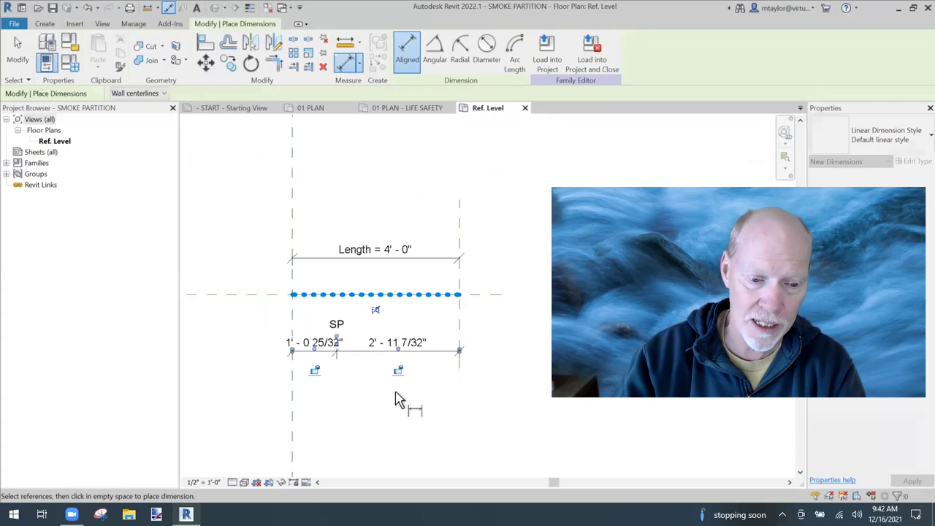
left_click(377, 312)
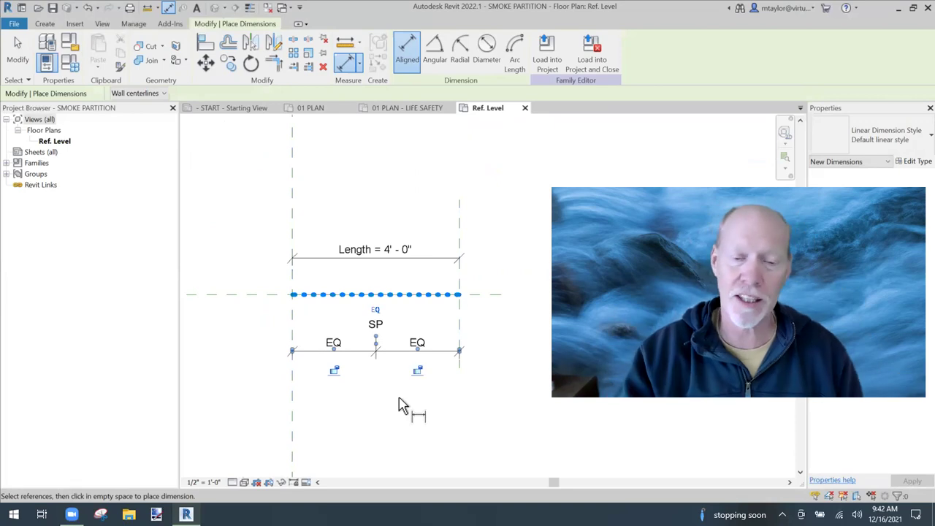
key("Escape")
key("Escape")
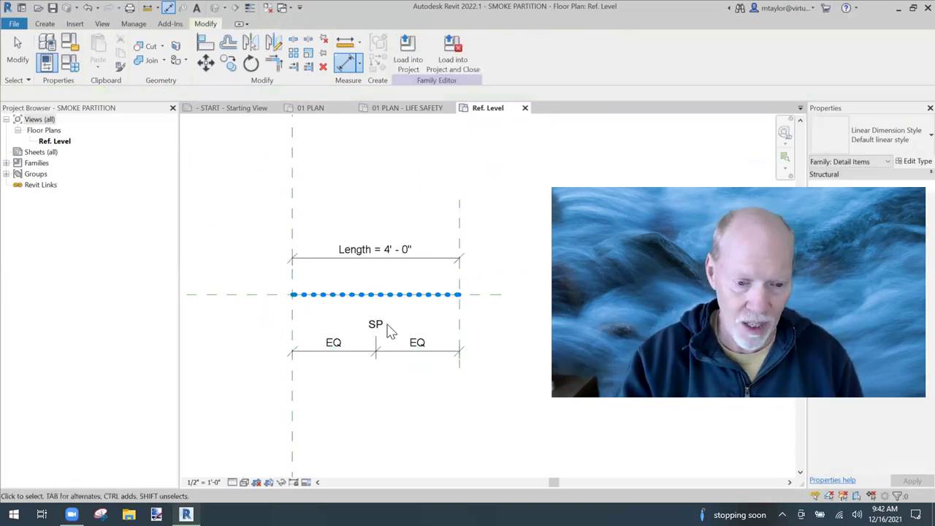
- Align the centre of the SP annotation with the horizontal reference plane along the dotted line
key("a")
key("l")
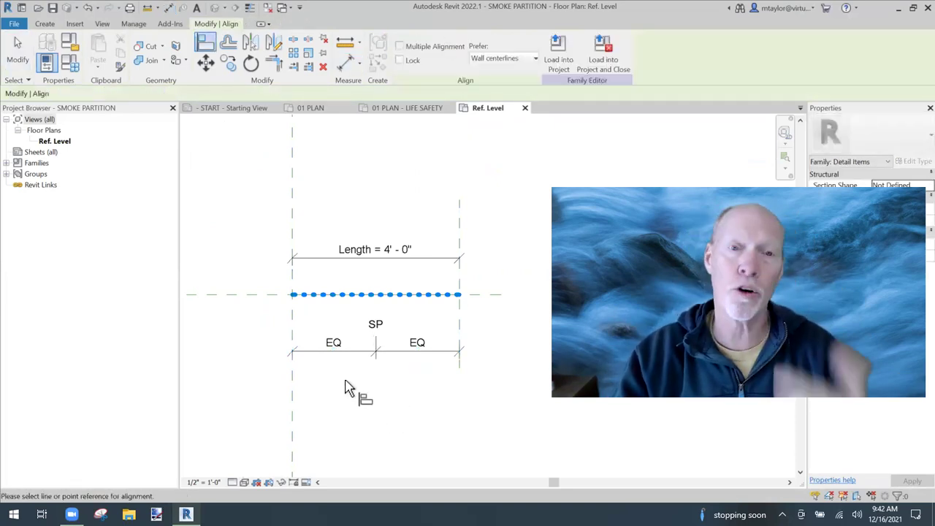
left_click(234, 297)
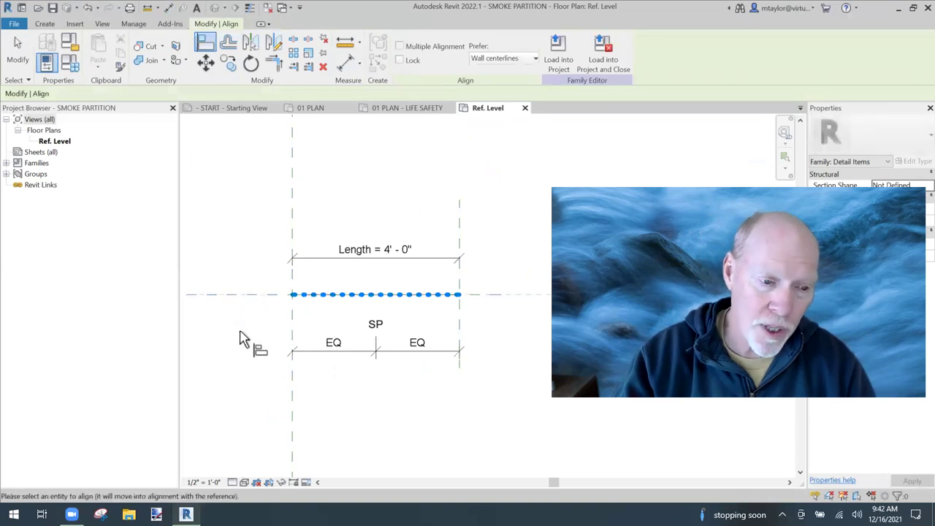
scroll(375, 332, "up", 3)
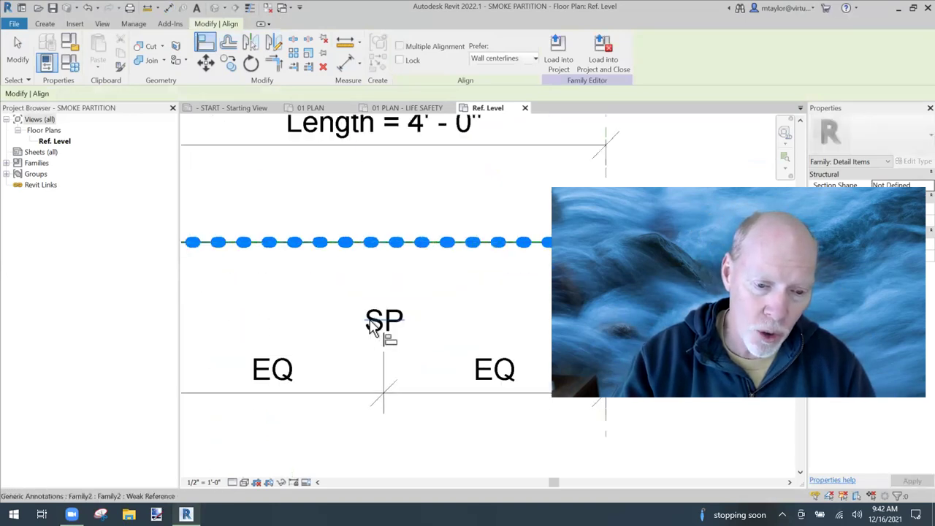
left_click(385, 326)
scroll(420, 380, "down", 3)
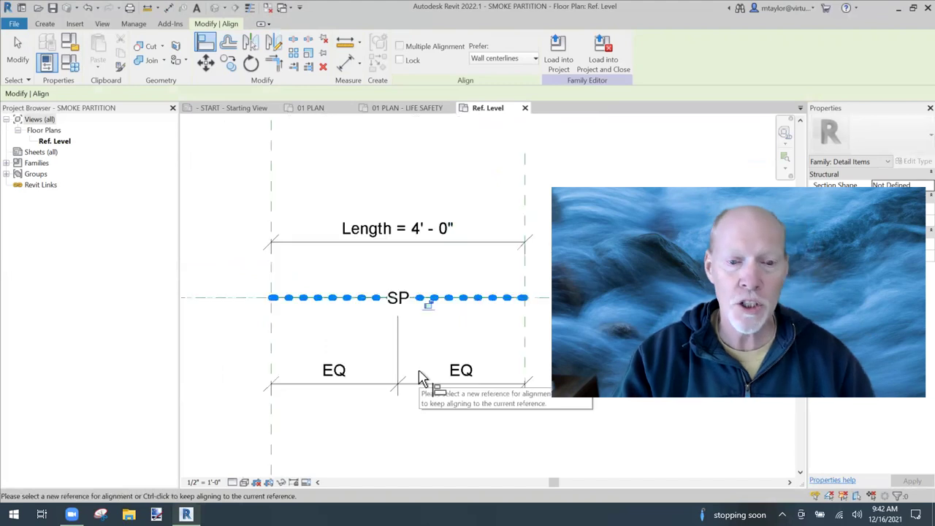
key("Escape")
key("Escape")
scroll(403, 336, "down", 1)
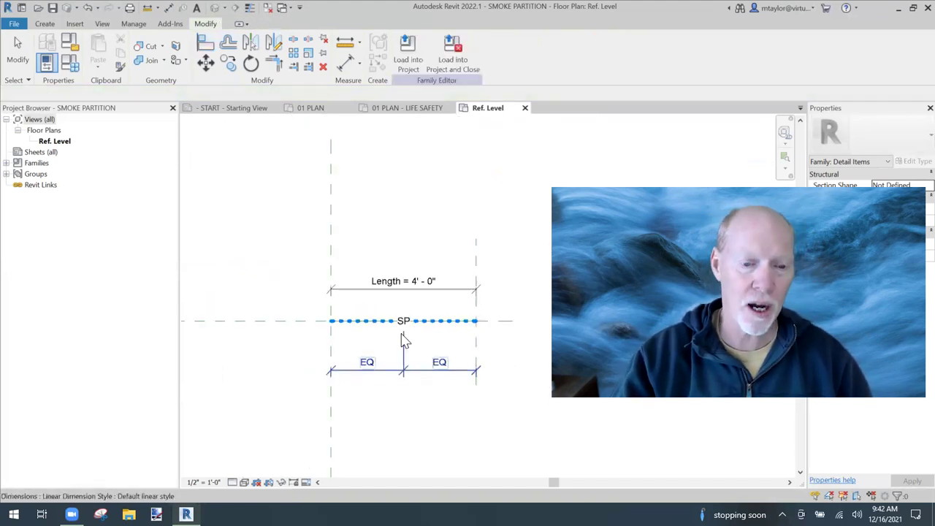
- Save the SMOKE PARTITION family, load it into the project and close it, overwriting the existing version
scroll(407, 335, "up", 2)
scroll(397, 365, "down", 1)
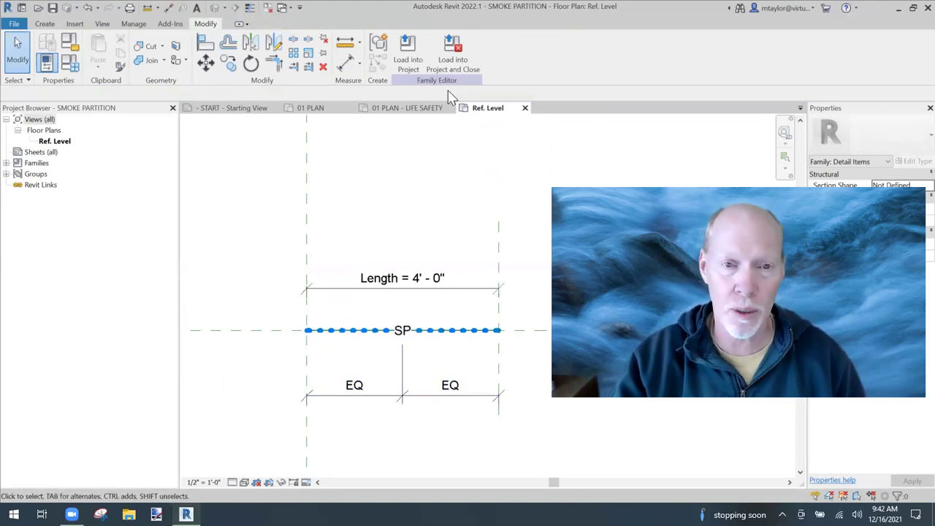
left_click(53, 8)
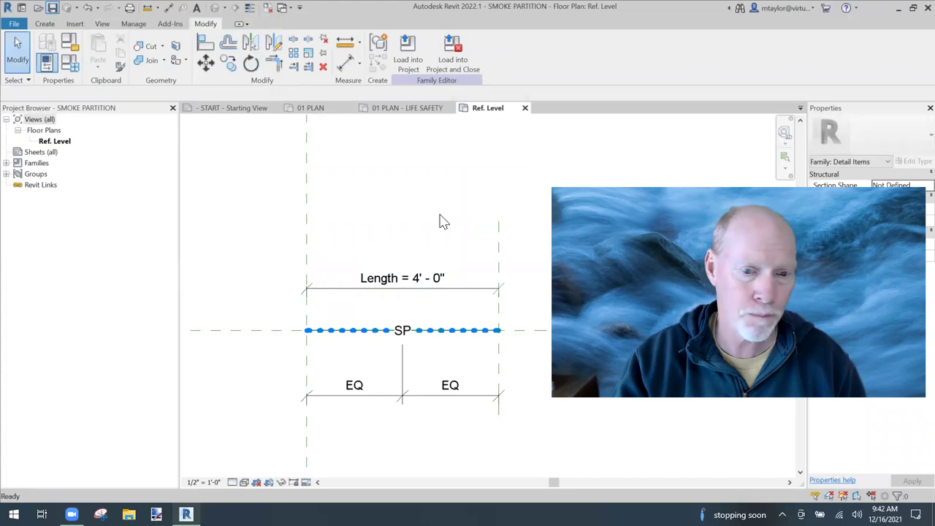
left_click(451, 266)
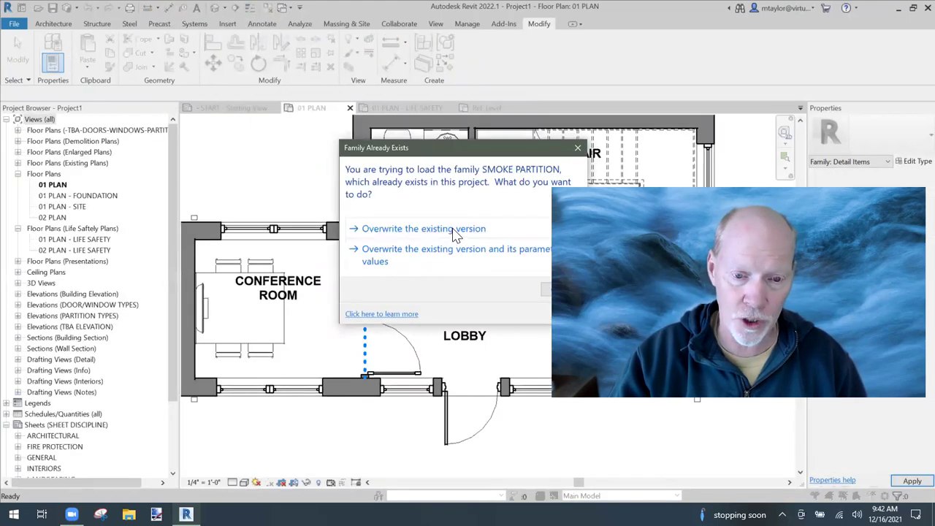
left_click(439, 229)
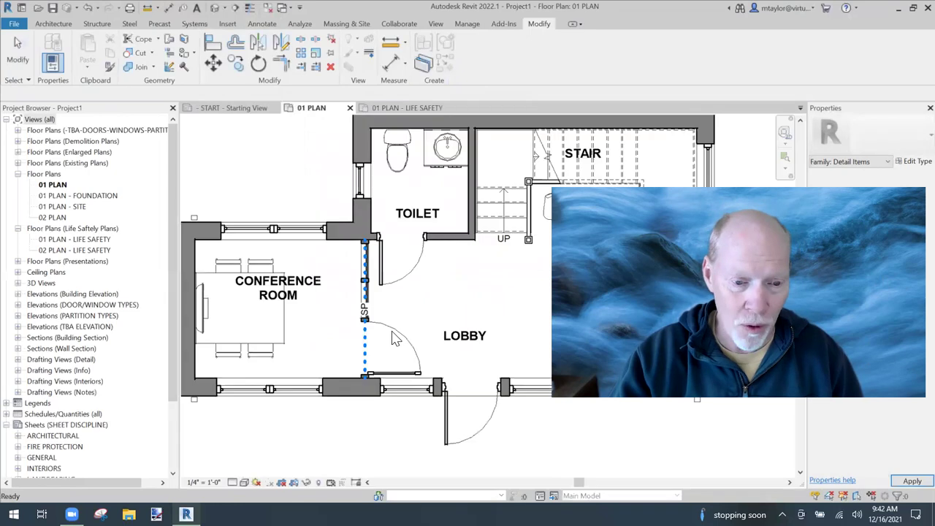
- Shorten the smoke partition line beside the conference room to about 3'-11" by moving its upper end down near the door jamb
scroll(373, 318, "up", 3)
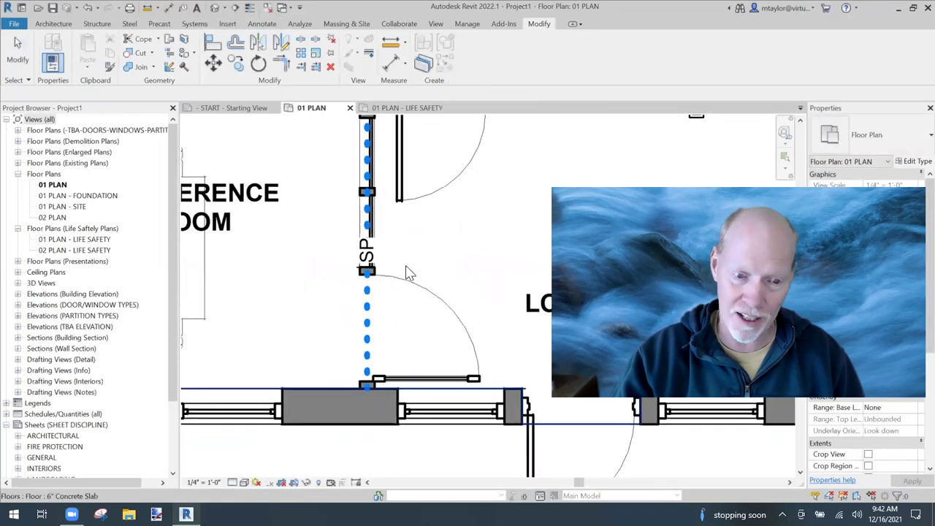
scroll(409, 272, "down", 1)
left_click(410, 297)
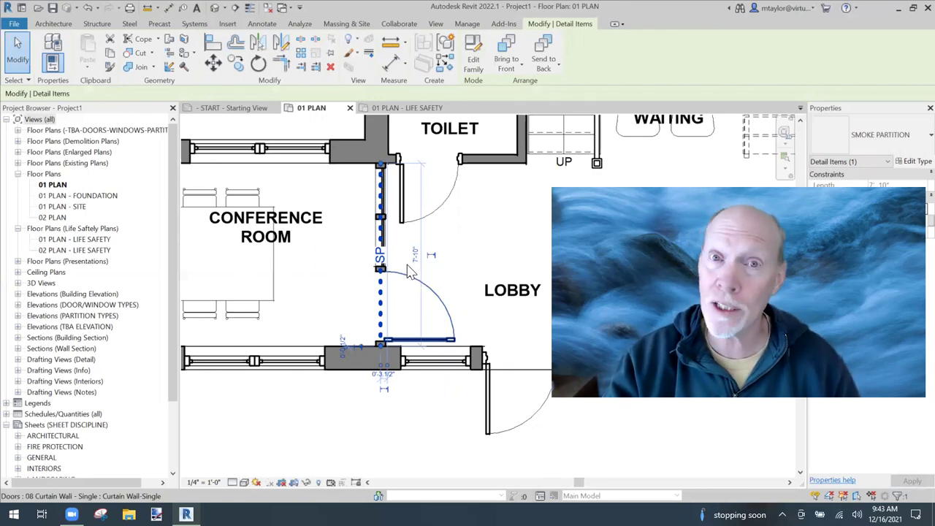
left_click_drag(383, 169, 380, 271)
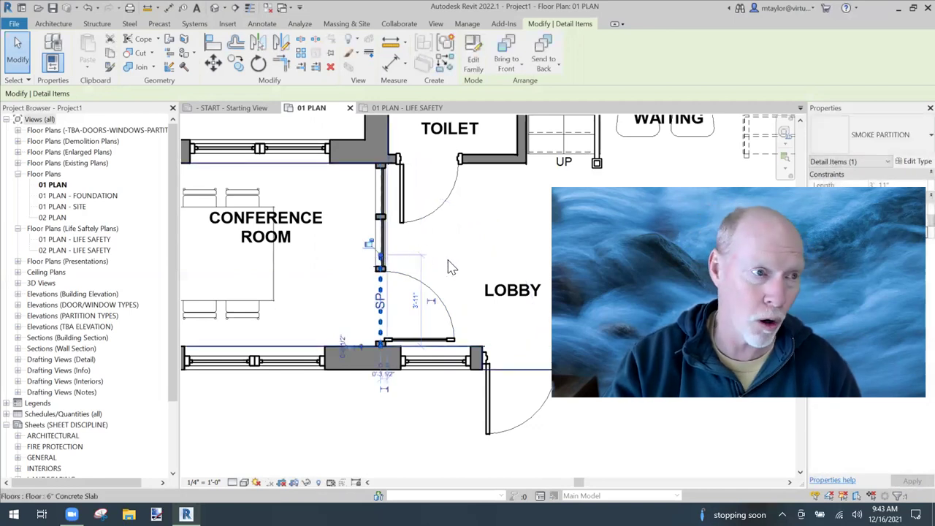
- Place a second SMOKE PARTITION line from the upper end of the shortened one to the wall at the top of the glazed partition
key("c")
key("s")
left_click(380, 270)
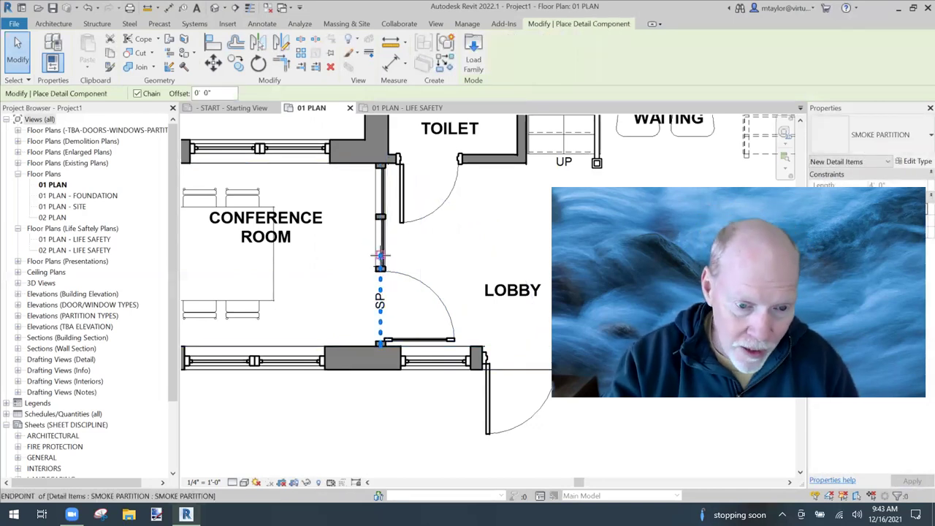
left_click(380, 165)
scroll(411, 250, "down", 2)
key("Escape")
key("Escape")
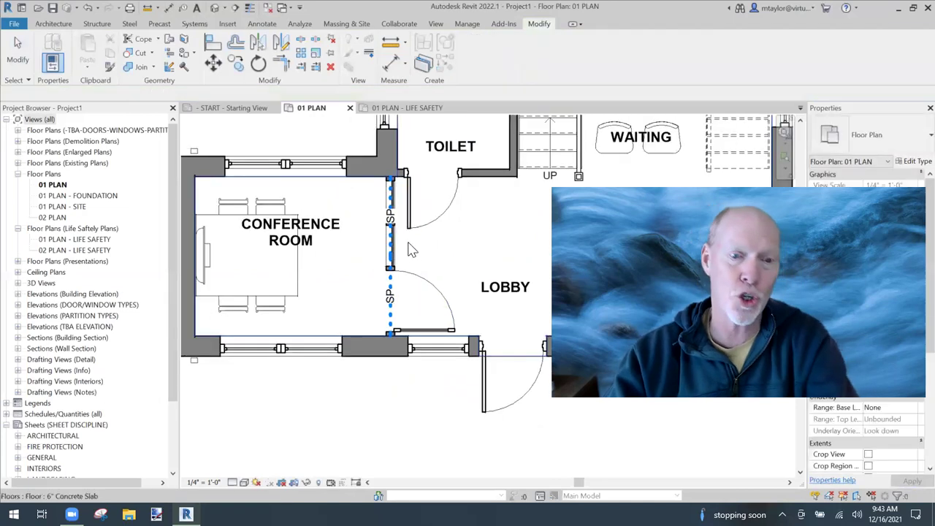
- Examine how the ends of the two smoke partition lines meet just above the conference room door
scroll(411, 249, "up", 3)
scroll(412, 247, "down", 1)
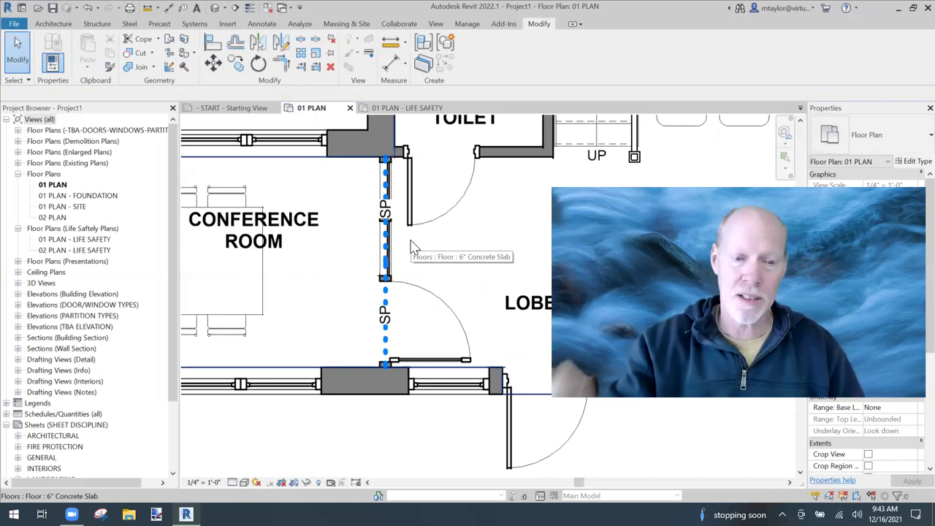
scroll(392, 272, "up", 4)
left_click(381, 264)
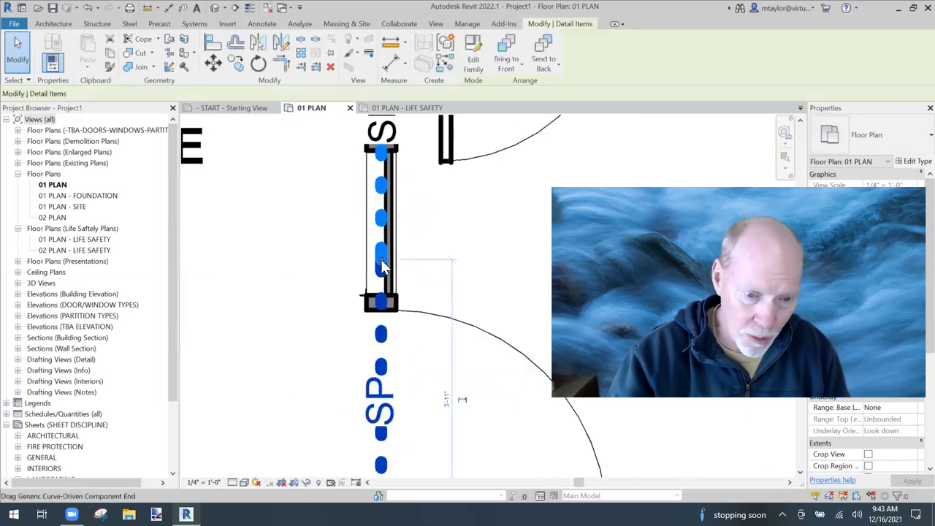
left_click_drag(381, 259, 381, 260)
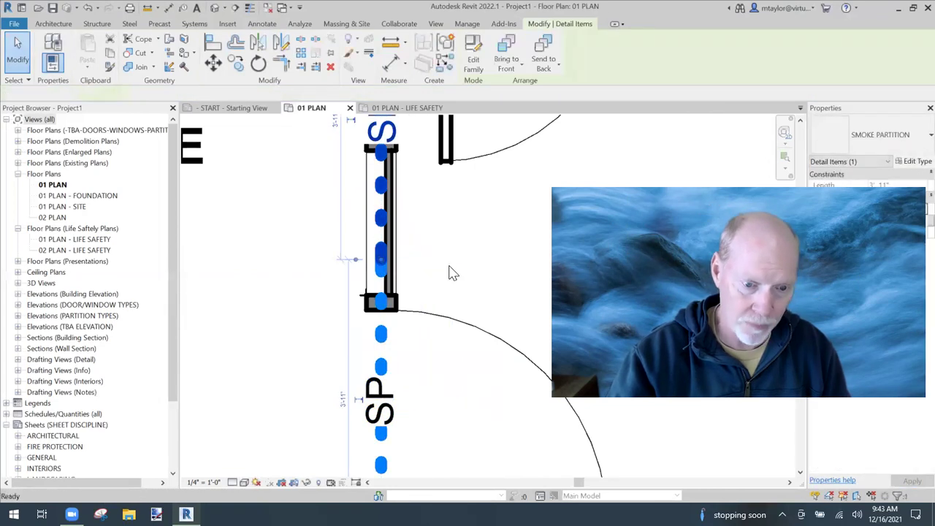
key("Escape")
scroll(453, 274, "down", 4)
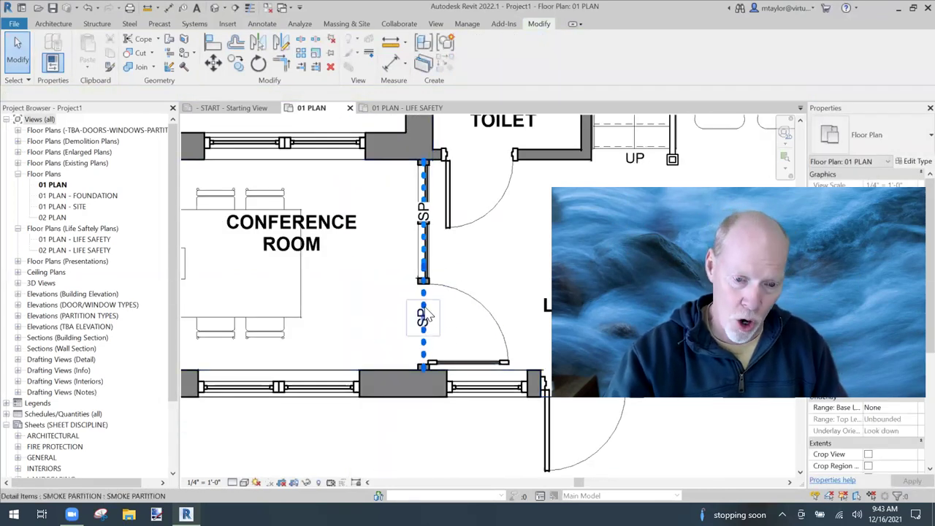
scroll(468, 292, "down", 2)
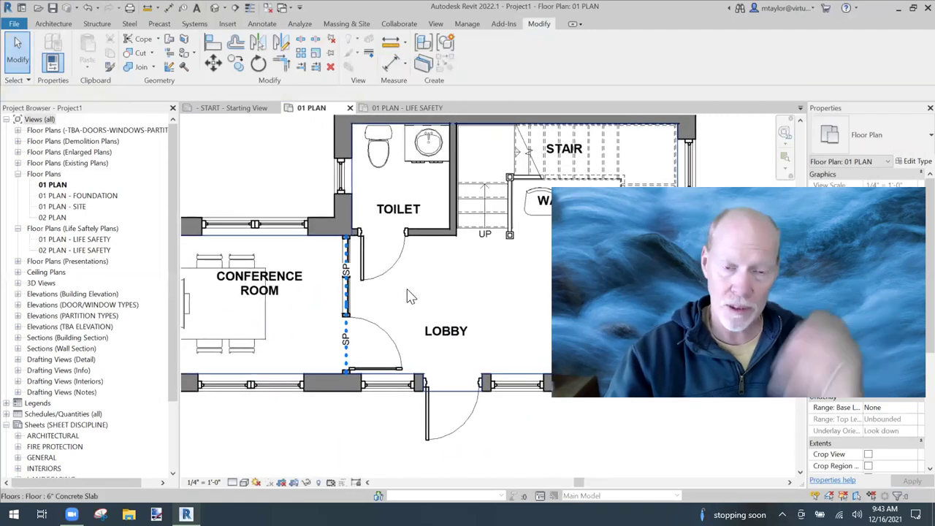
middle_click_drag(426, 286, 423, 296)
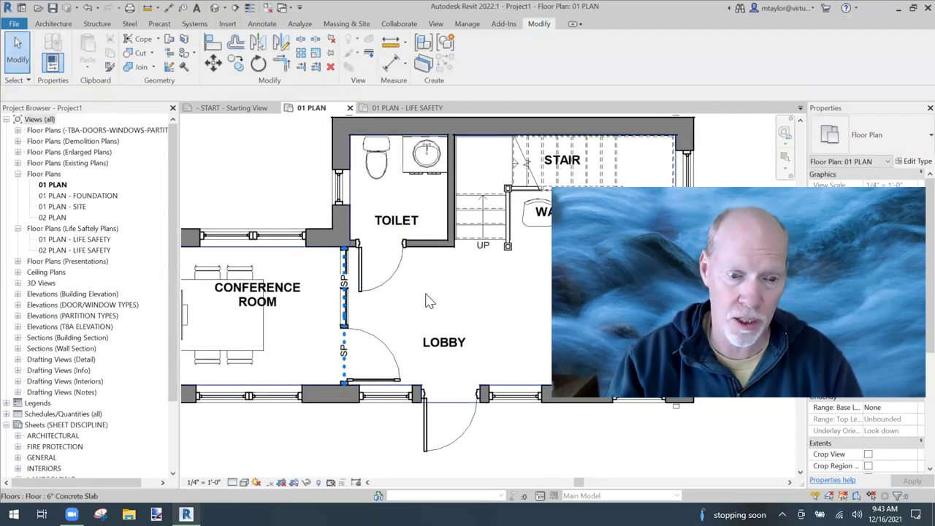
scroll(424, 304, "up", 2)
middle_click_drag(437, 289, 413, 315)
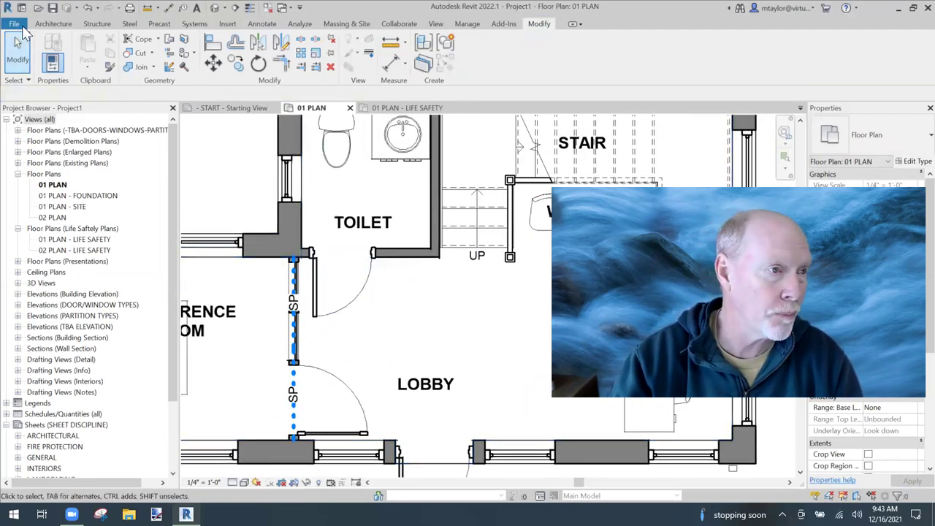
- Create a new family from the Detail Item line based template in the English-Imperial folder
left_click(17, 26)
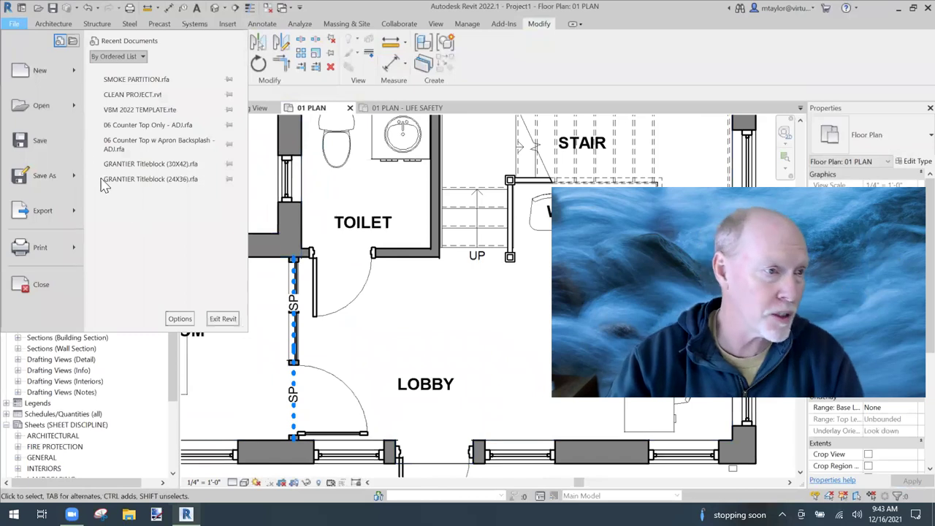
left_click(428, 298)
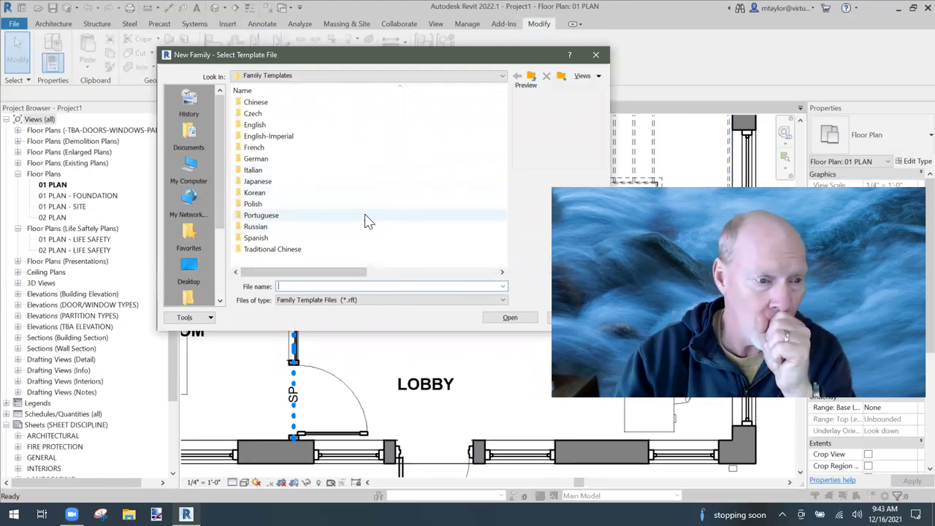
double_click(286, 138)
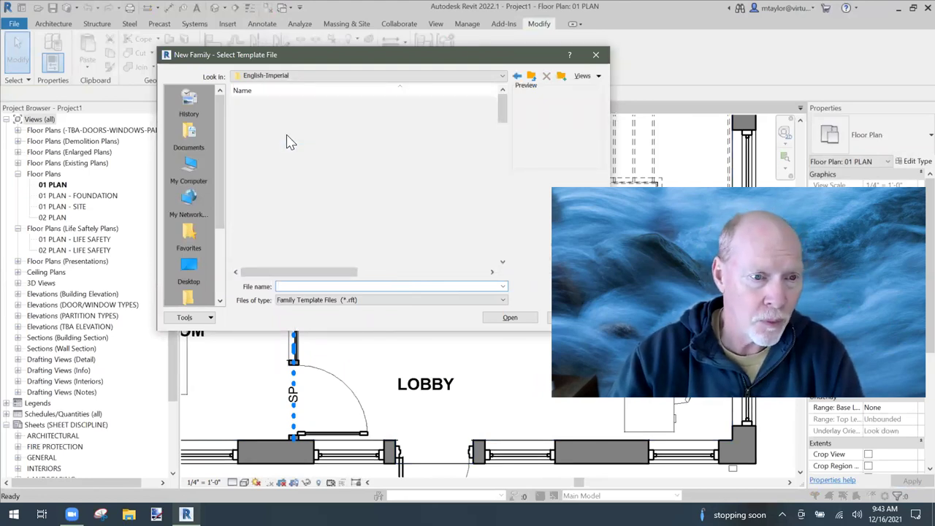
scroll(341, 241, "down", 3)
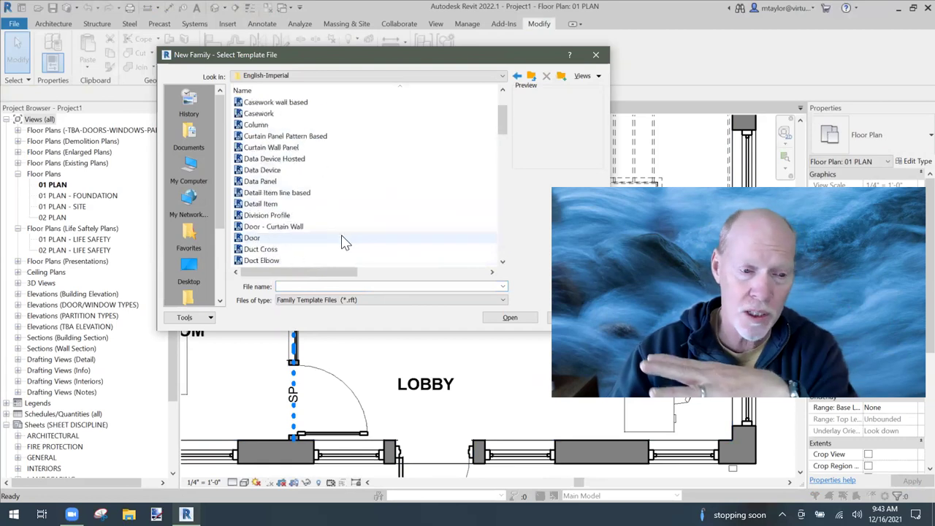
left_click(278, 159)
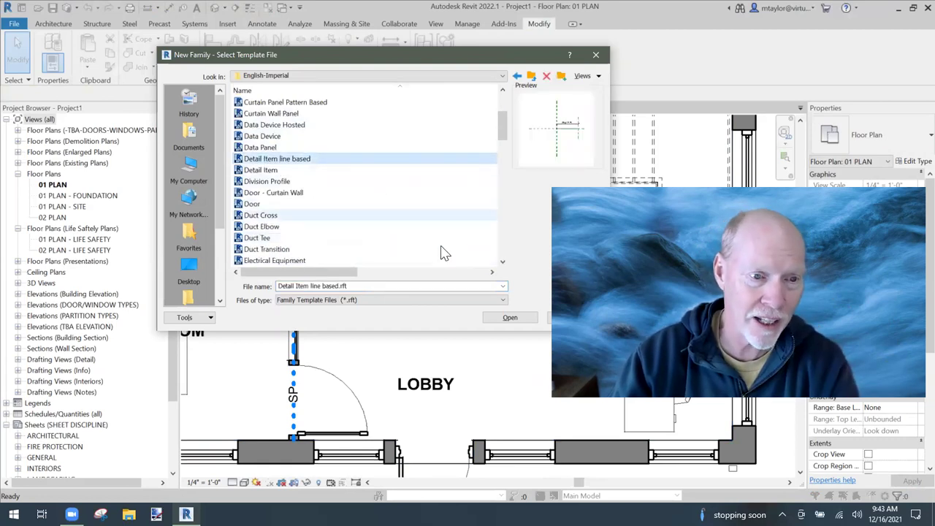
left_click(512, 320)
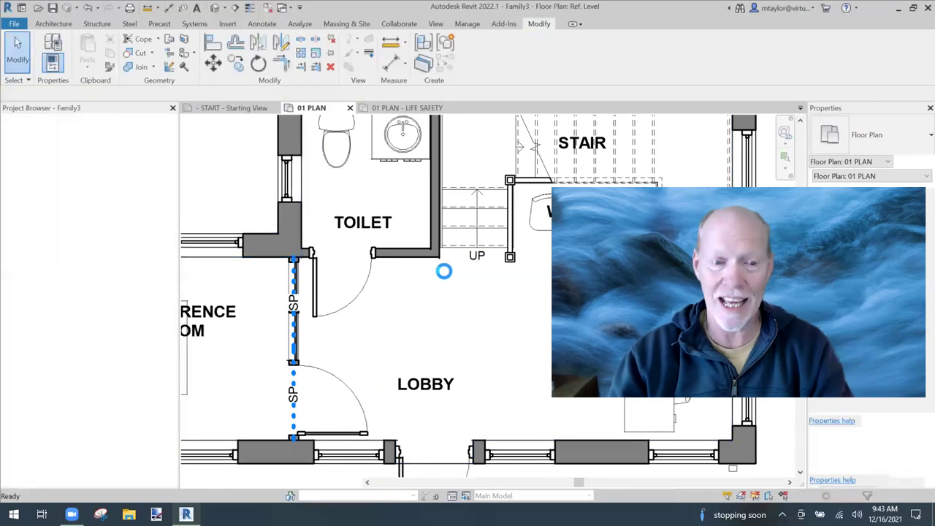
- Add a 1 HOUR subcategory under Detail Items in the family's object styles
scroll(366, 290, "up", 5)
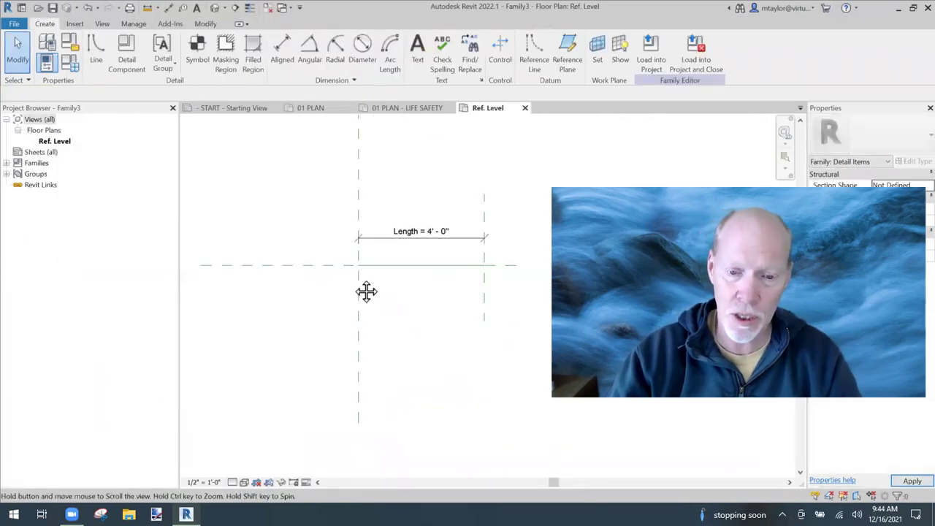
mouse_move(387, 285)
middle_mouse_down()
mouse_move(387, 313)
mouse_move(372, 299)
middle_mouse_up()
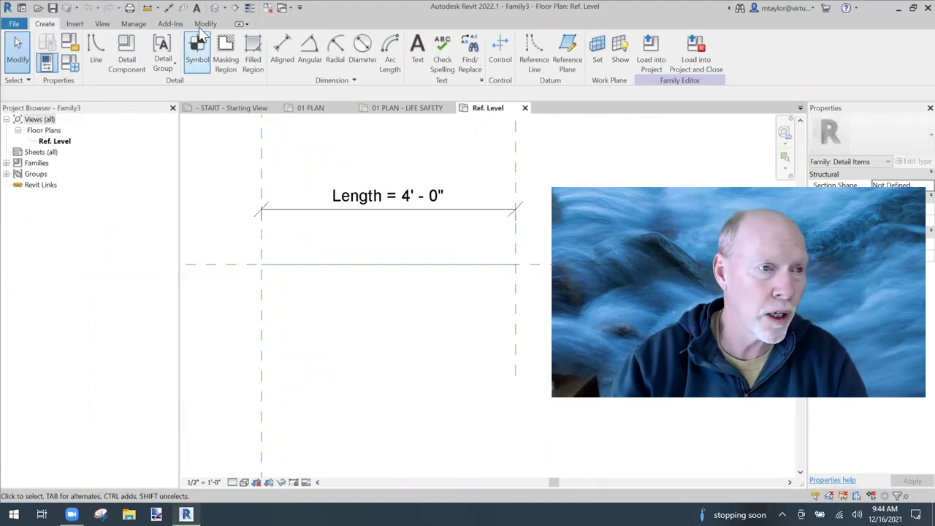
left_click(133, 24)
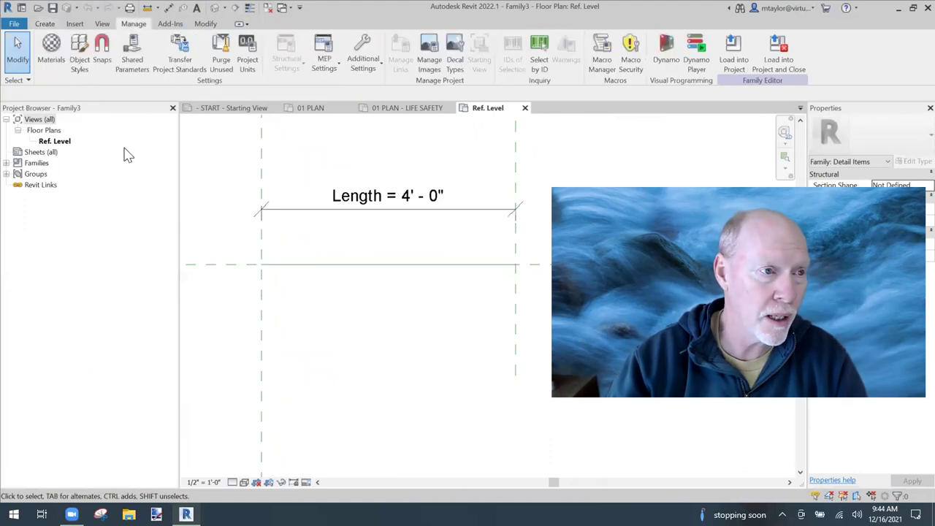
left_click(80, 48)
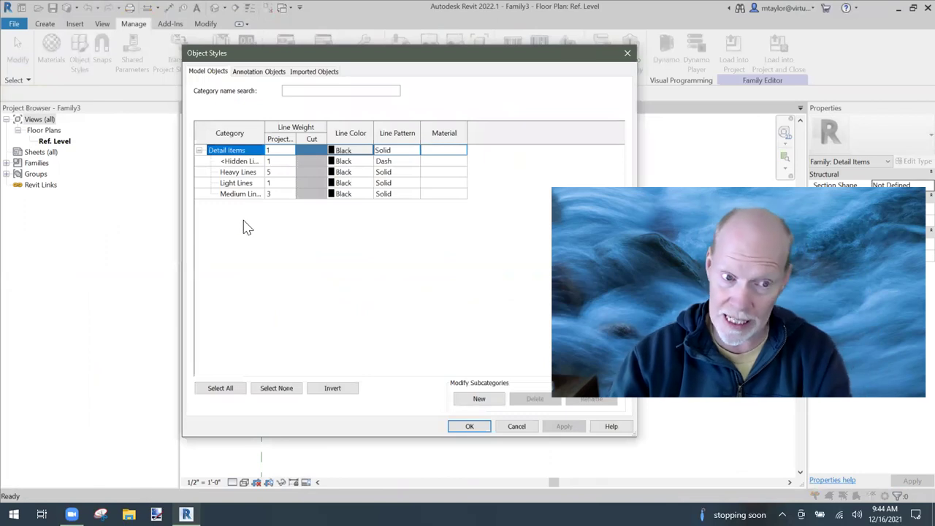
left_click(478, 399)
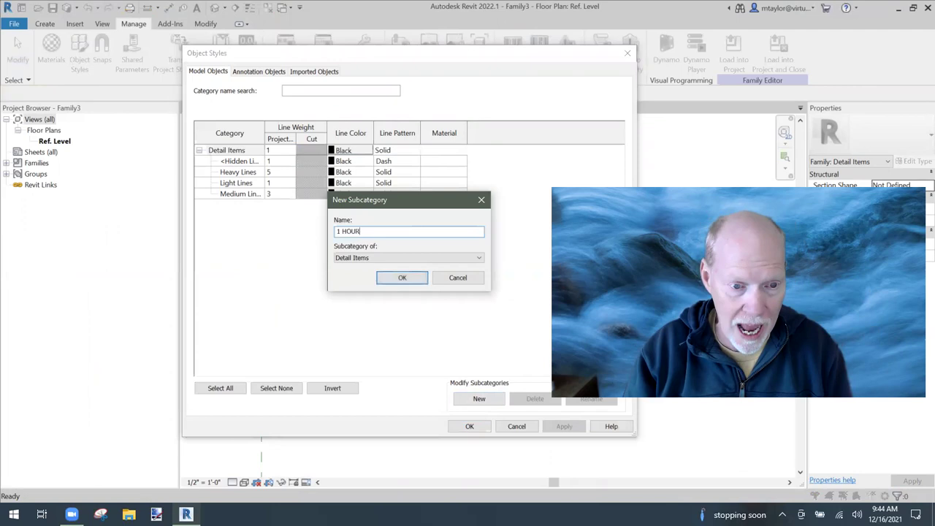
left_click(400, 278)
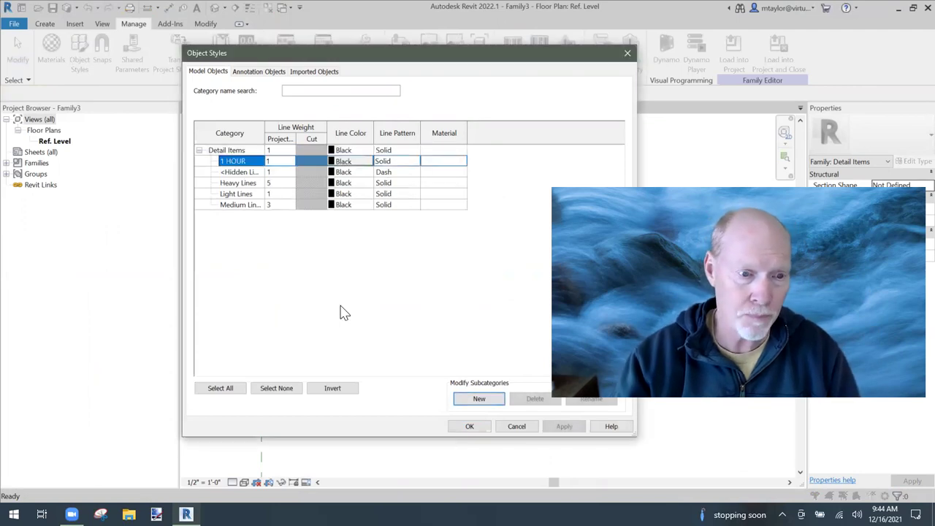
- Give the 1 HOUR subcategory projection line weight 7, red line colour and the Dash dot line pattern
left_click(291, 161)
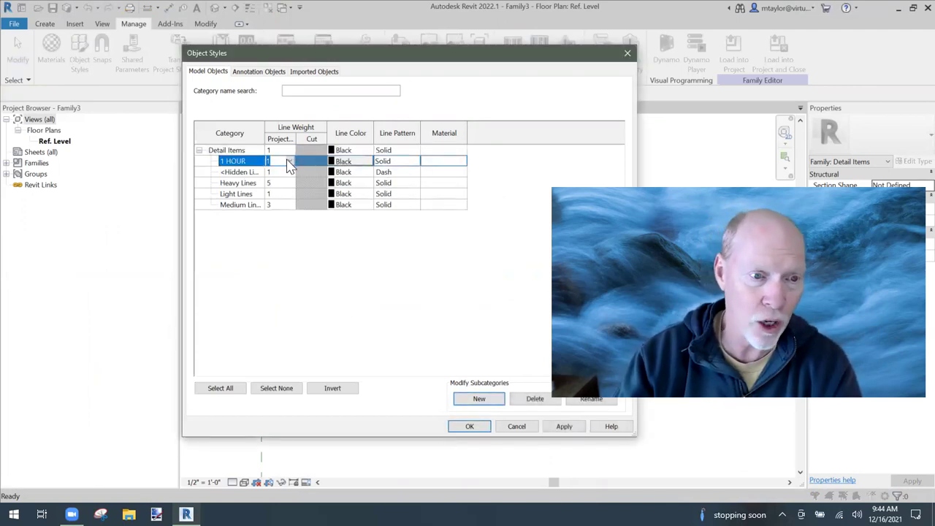
left_click(290, 162)
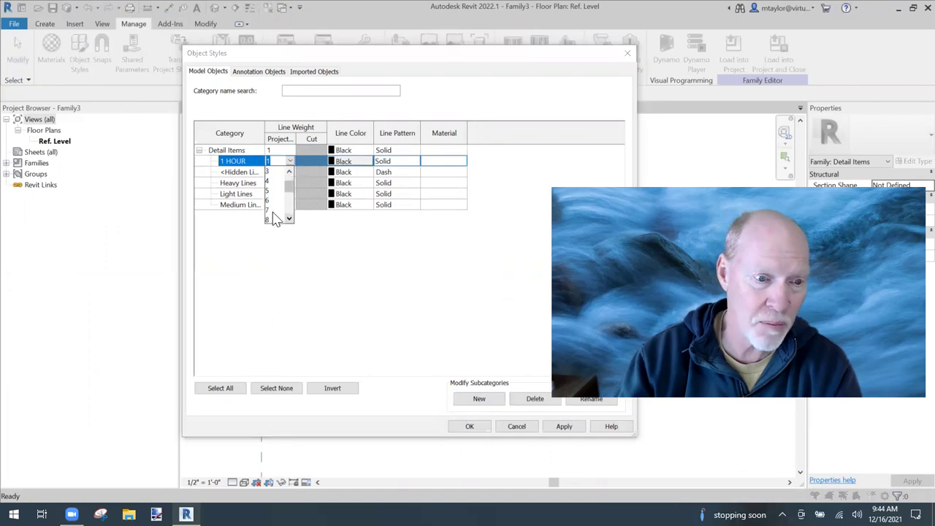
left_click(273, 211)
left_click(343, 161)
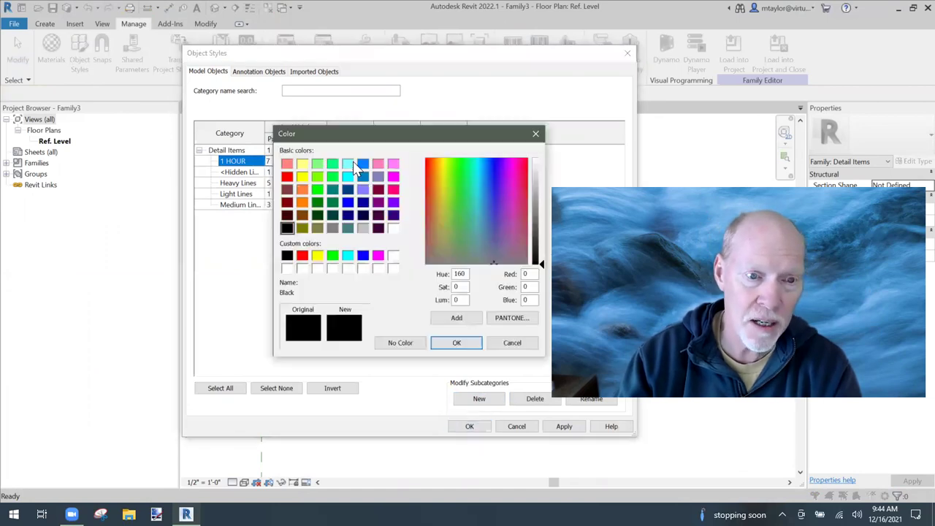
left_click(287, 176)
left_click(454, 343)
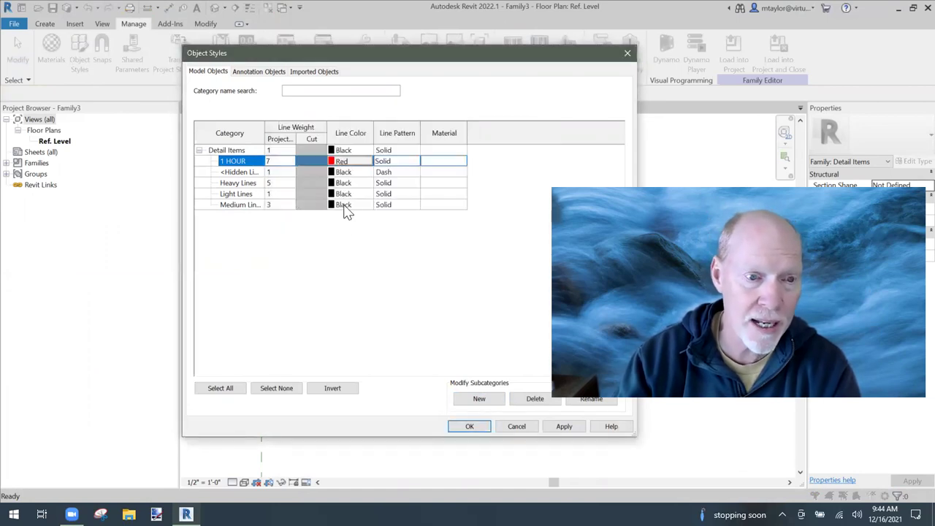
left_click(414, 162)
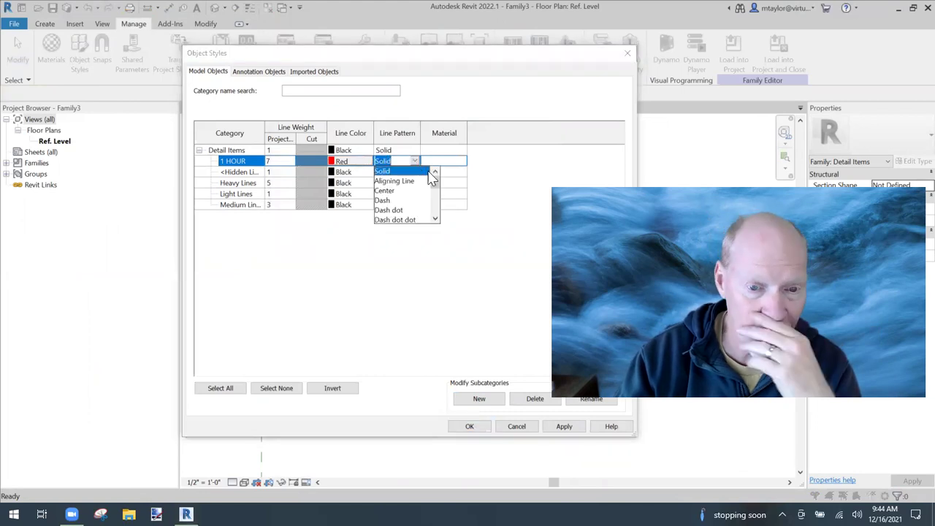
left_click(406, 210)
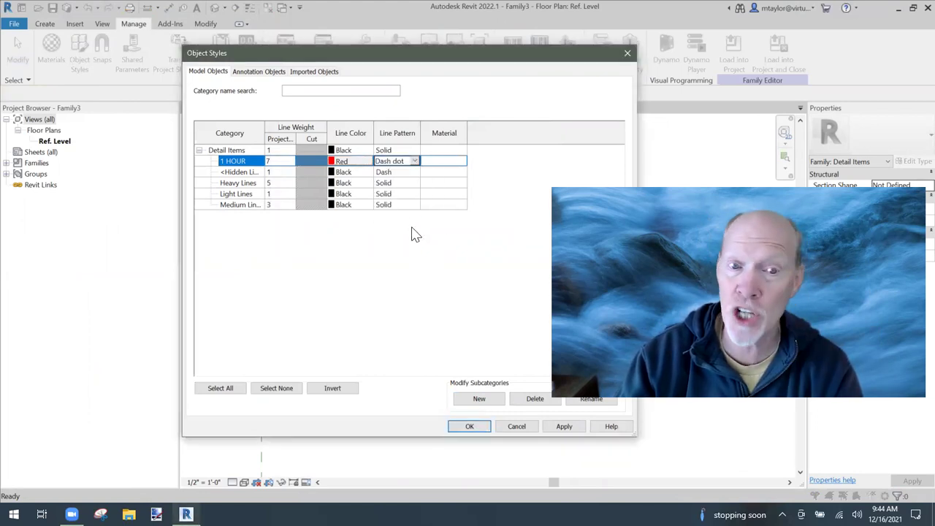
left_click(472, 428)
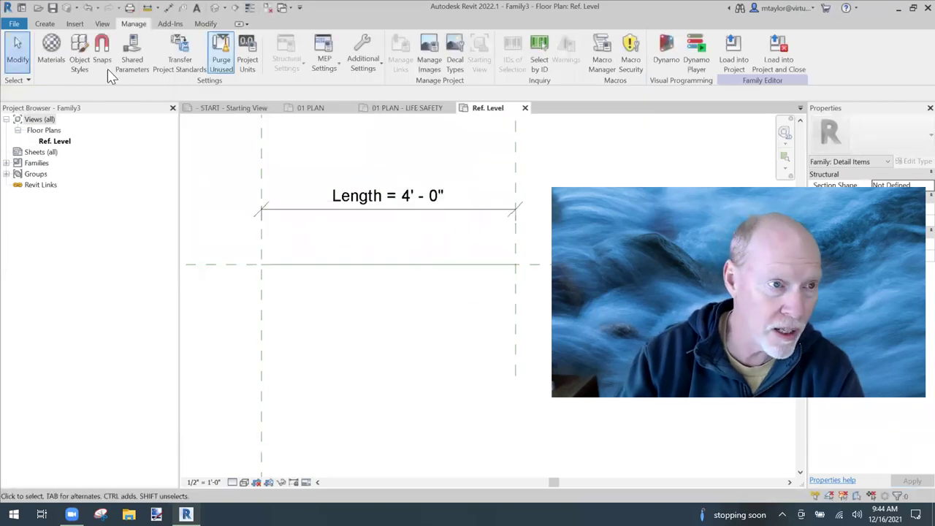
- Draw a 4'-0" line along the horizontal reference line between the two vertical reference planes
left_click(45, 24)
left_click(97, 48)
left_click(263, 265)
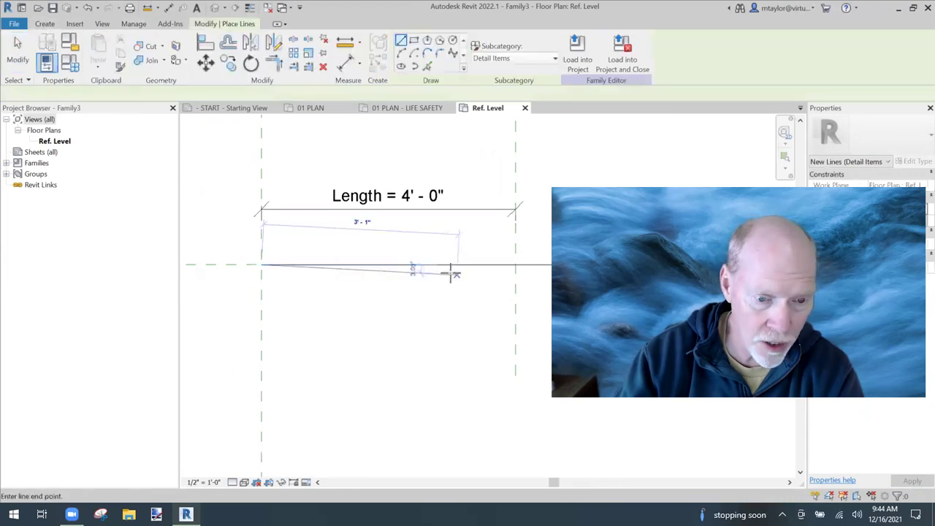
middle_click_drag(496, 271, 358, 271)
left_click(379, 264)
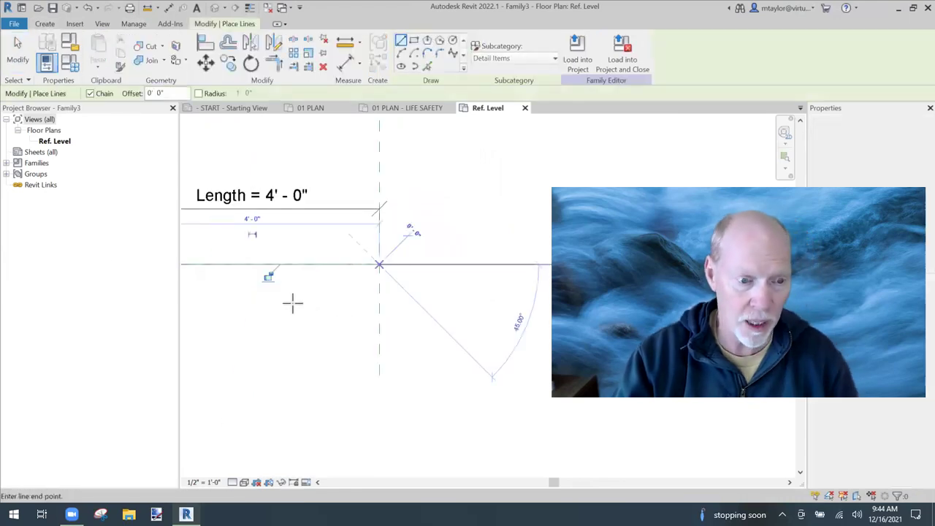
middle_click_drag(292, 303, 384, 324)
scroll(384, 324, "down", 1)
key("Escape")
key("Escape")
- Assign the drawn line to the 1 HOUR subcategory
left_click(356, 285)
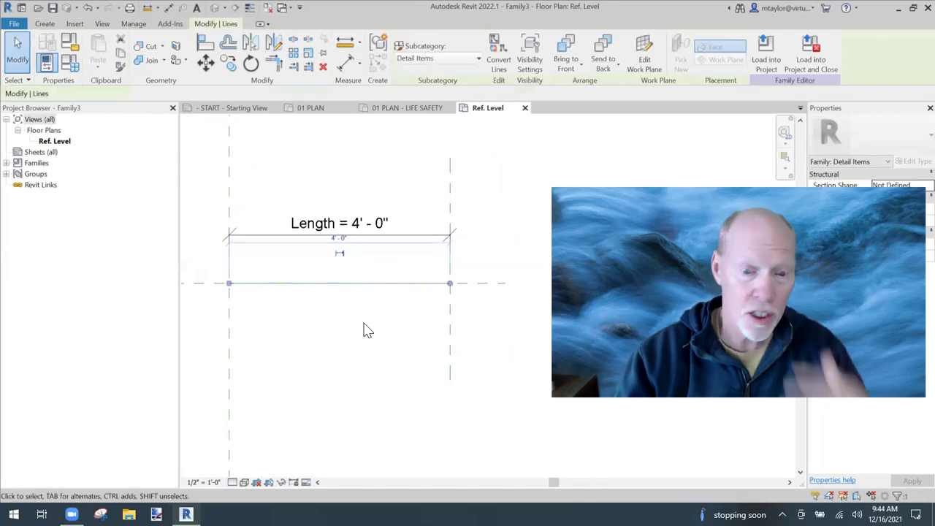
left_click(441, 61)
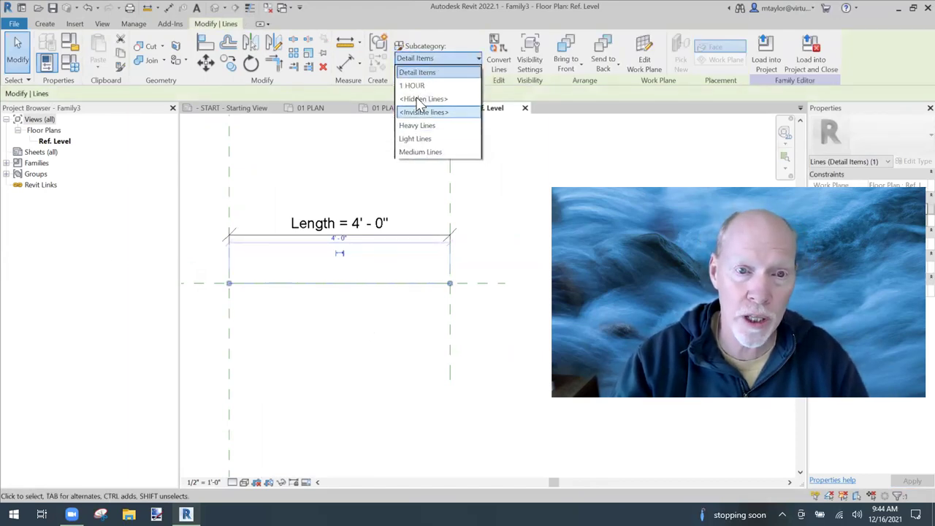
left_click(414, 86)
left_click(364, 333)
middle_click_drag(334, 328, 375, 320)
scroll(365, 317, "up", 1)
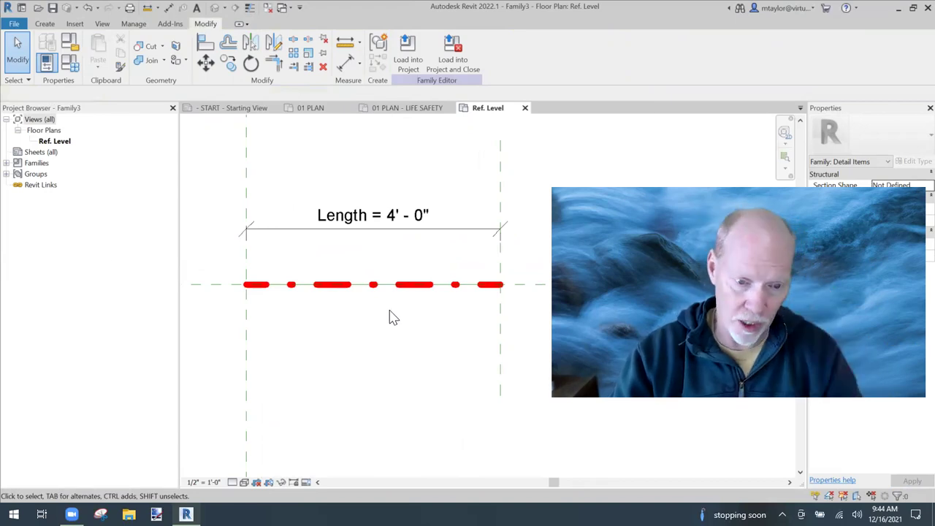
left_click(358, 397)
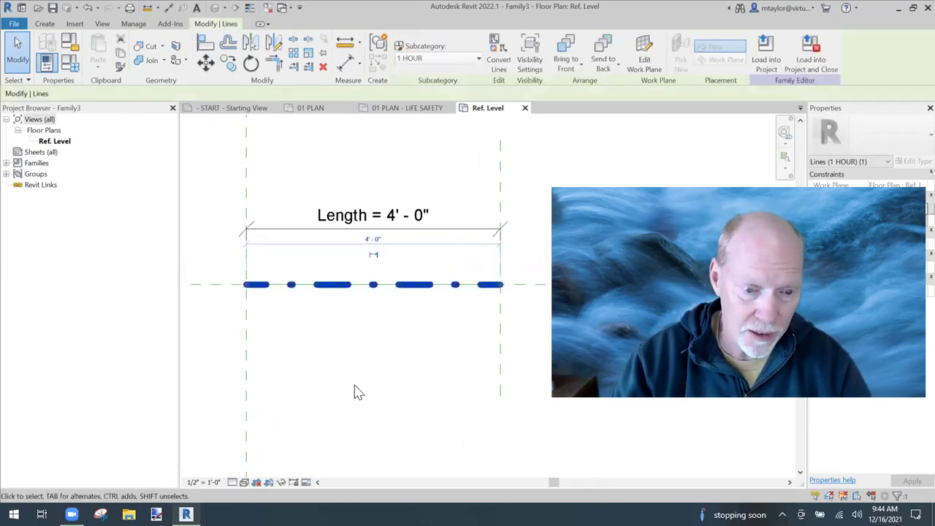
key("Escape")
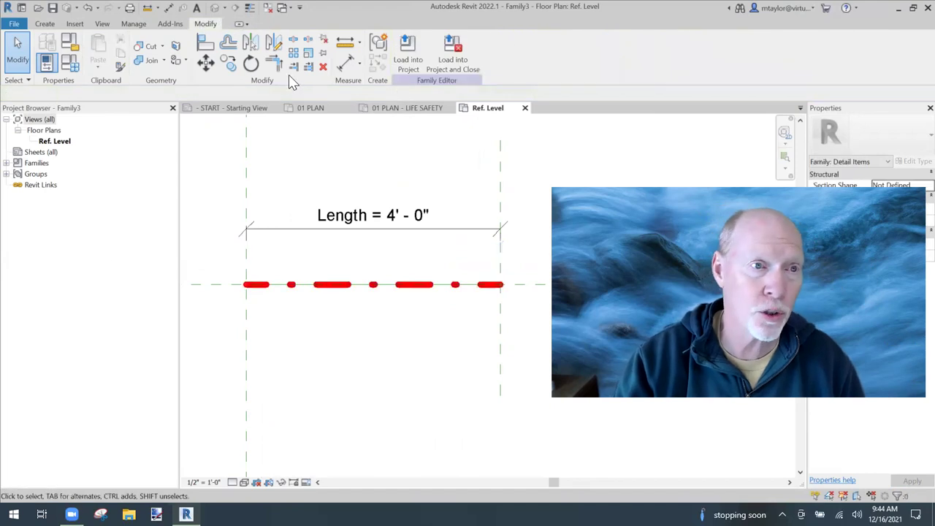
- Edit the Dash dot line pattern: name it Dash dot 1/8, with a 1/8" dash, 1/16" space, dot and 1/16" space
left_click(134, 25)
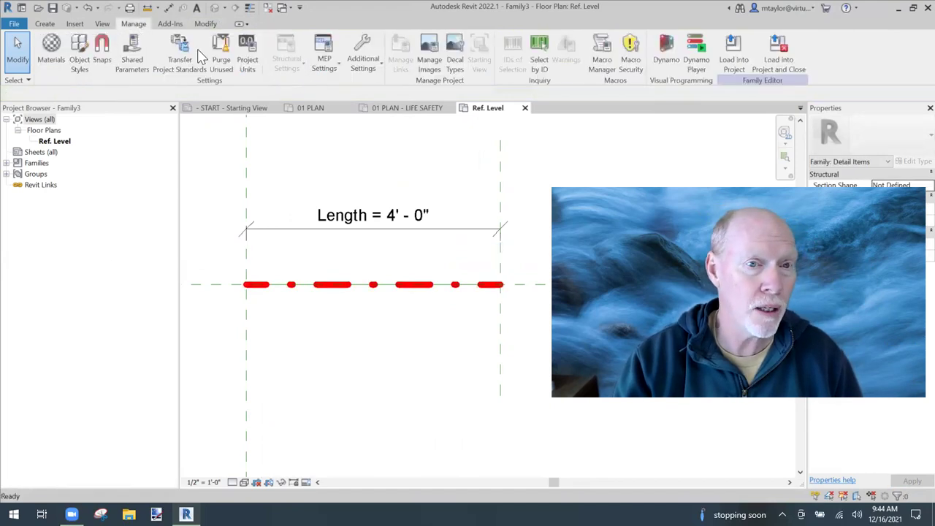
left_click(363, 66)
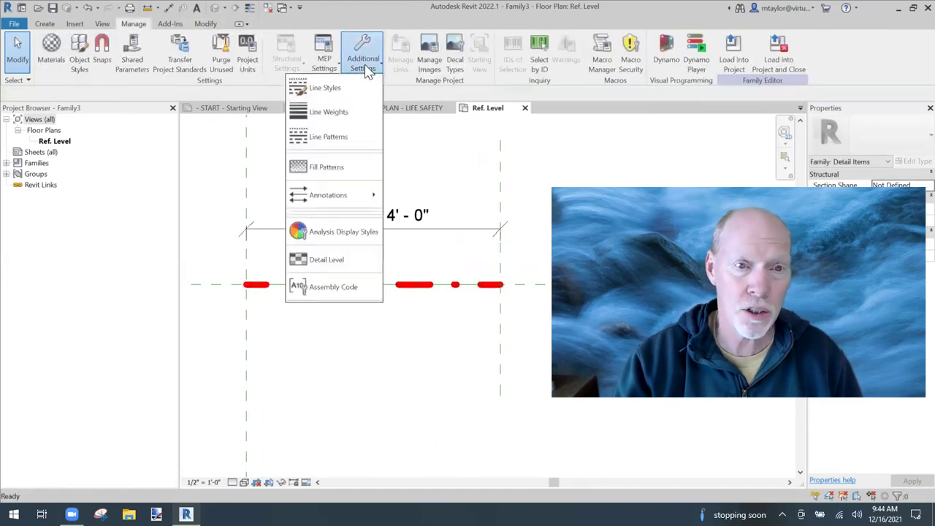
left_click(341, 139)
left_click_drag(472, 173, 351, 140)
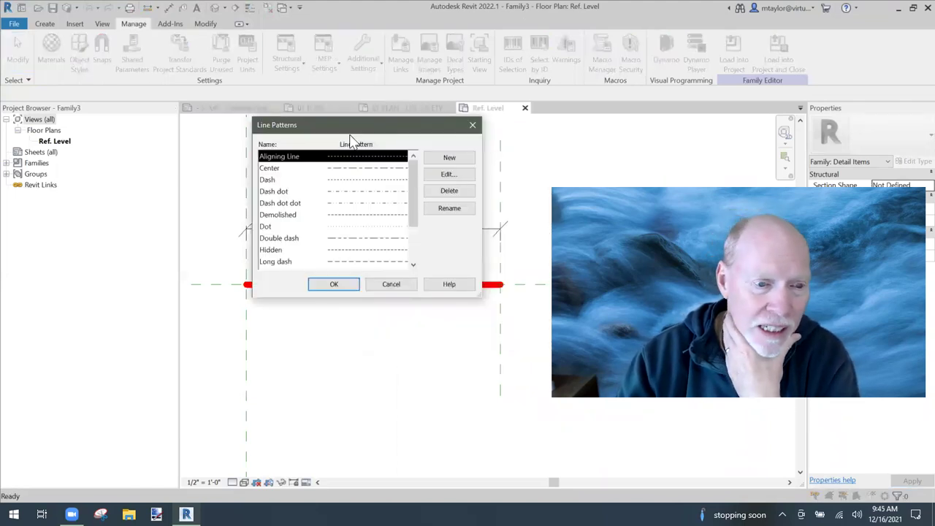
left_click(303, 191)
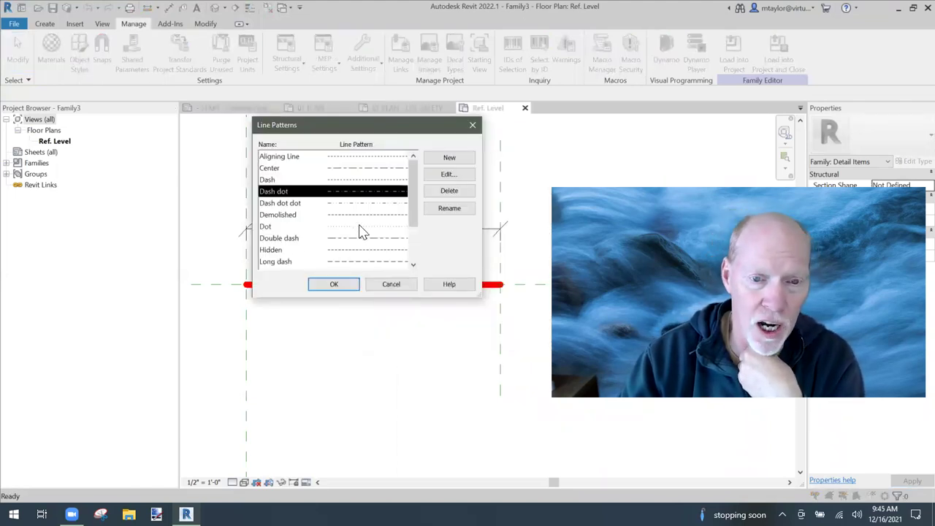
left_click(451, 175)
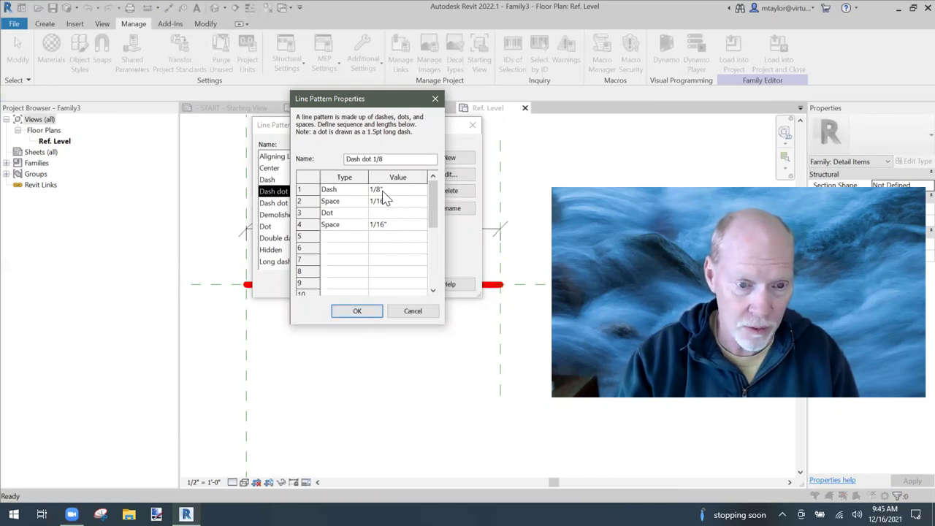
left_click(365, 314)
left_click(348, 288)
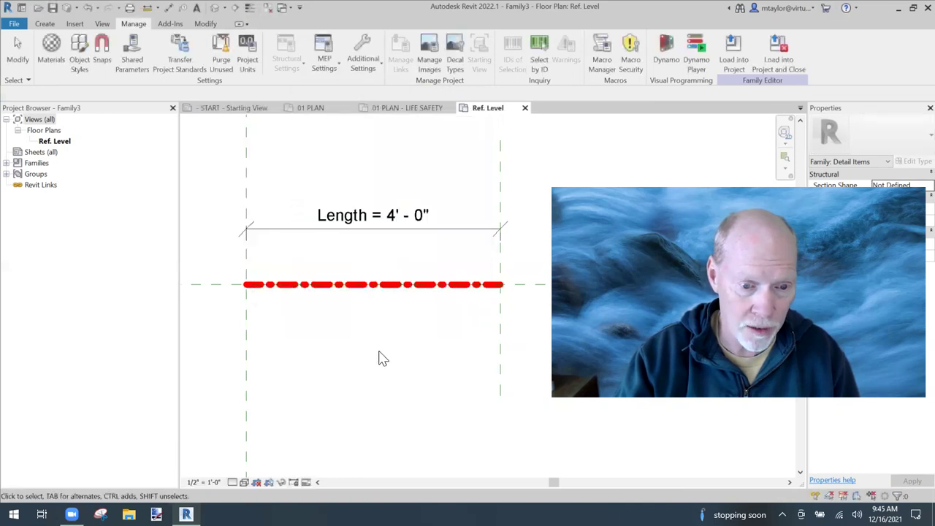
scroll(375, 303, "up", 2)
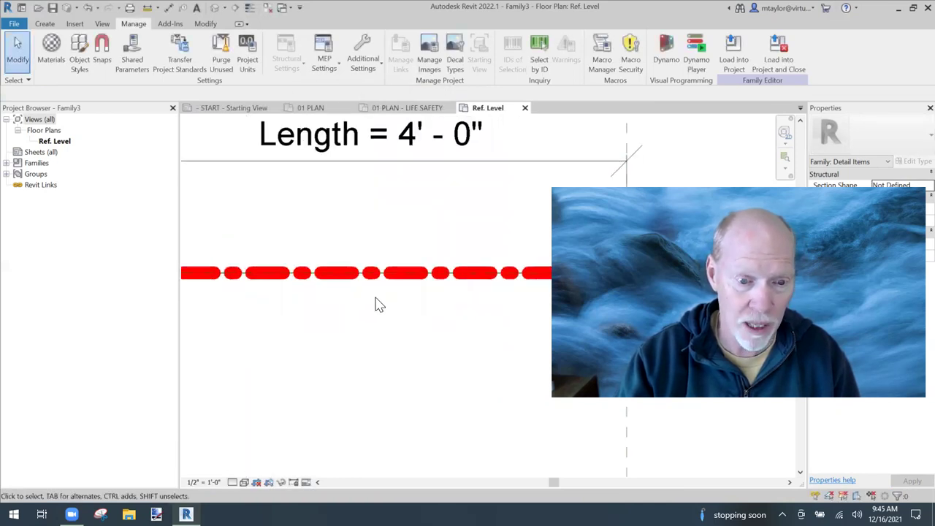
scroll(380, 303, "down", 1)
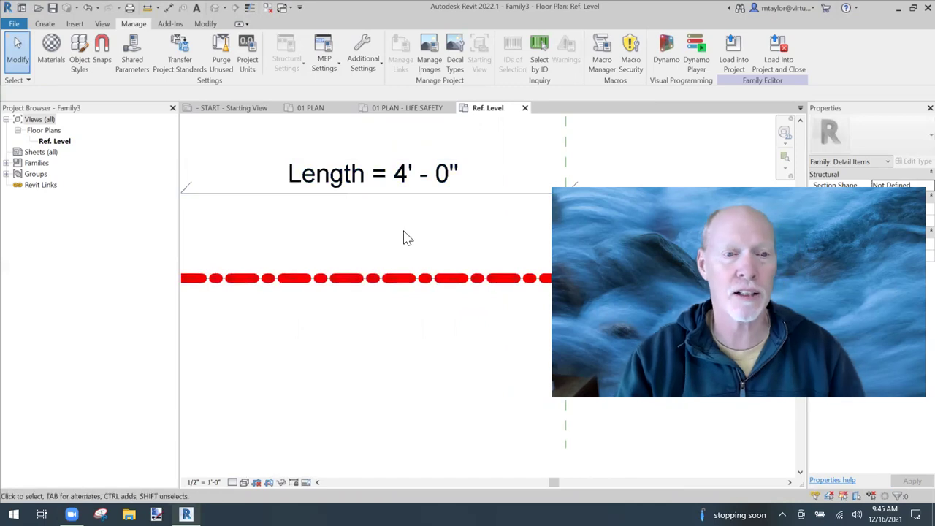
scroll(406, 256, "down", 2)
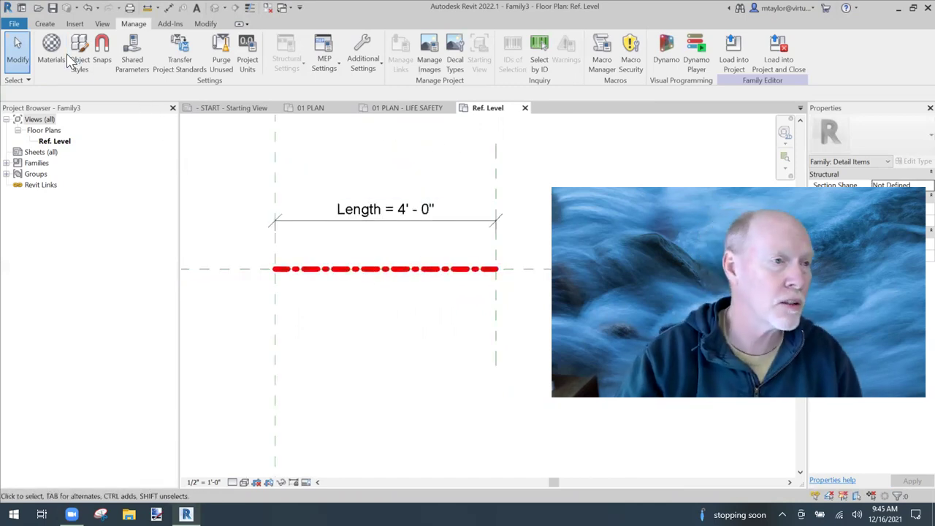
- Start a new generic annotation family from the English-Imperial Annotations templates
left_click(45, 26)
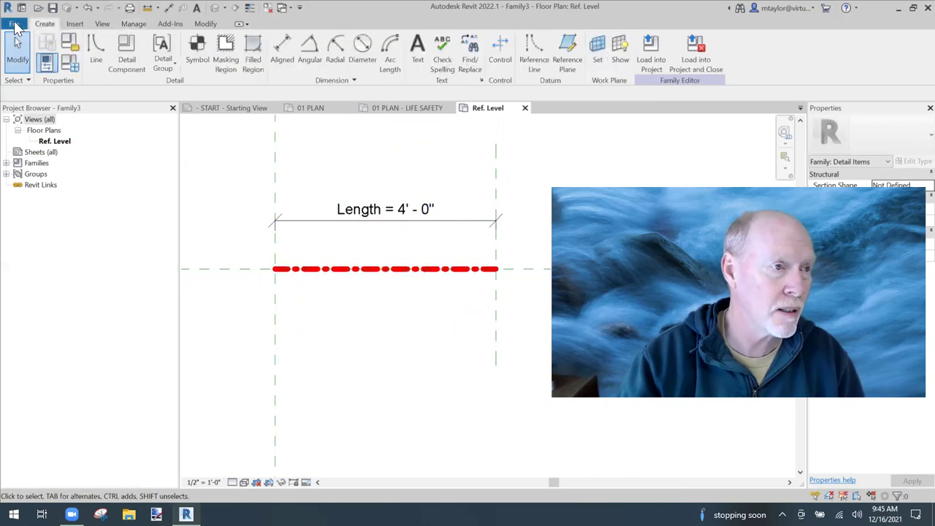
left_click(15, 24)
left_click(49, 25)
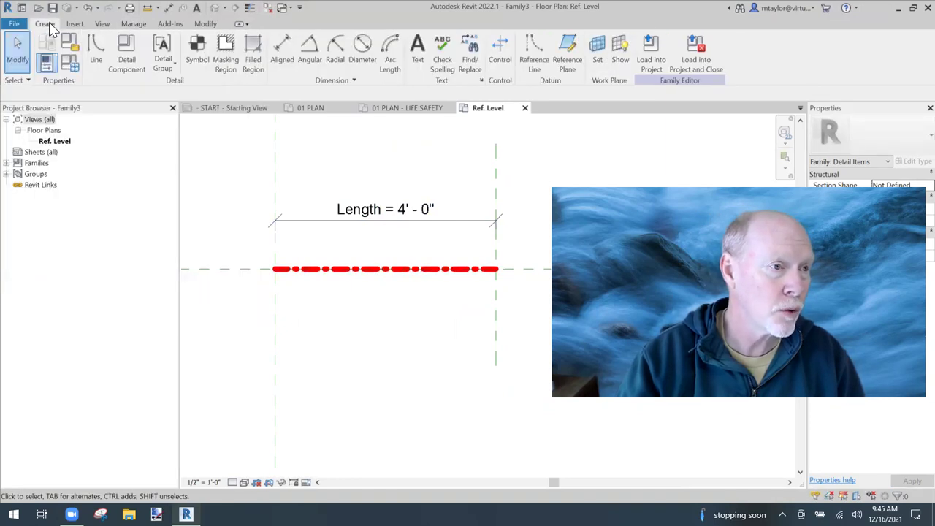
left_click(16, 26)
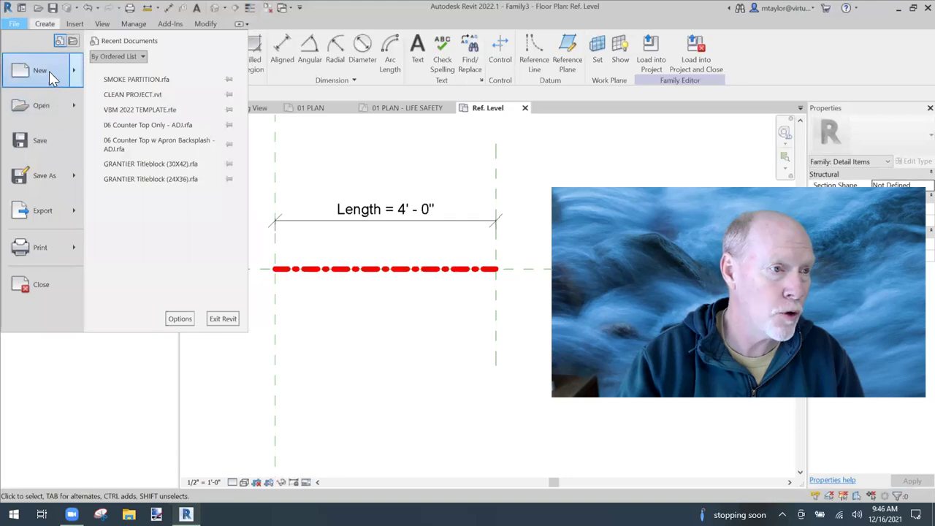
mouse_move(49, 70)
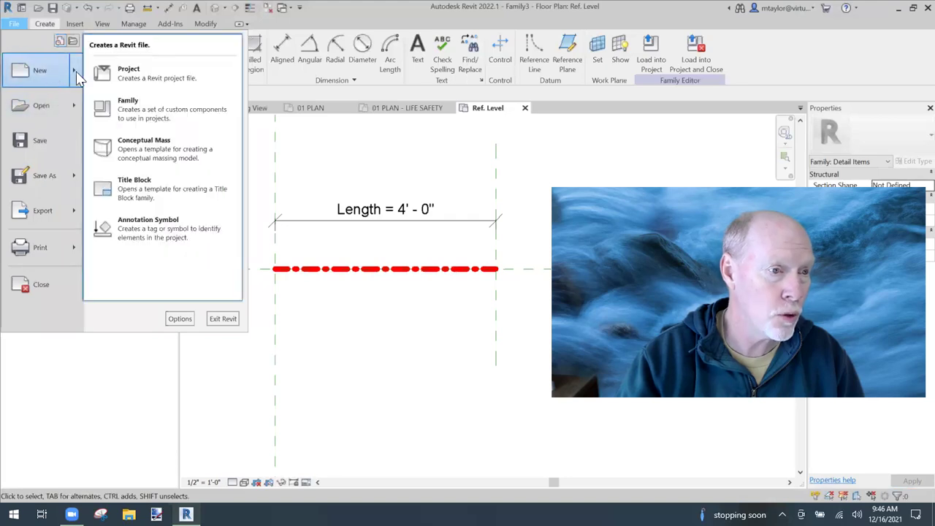
left_click(159, 109)
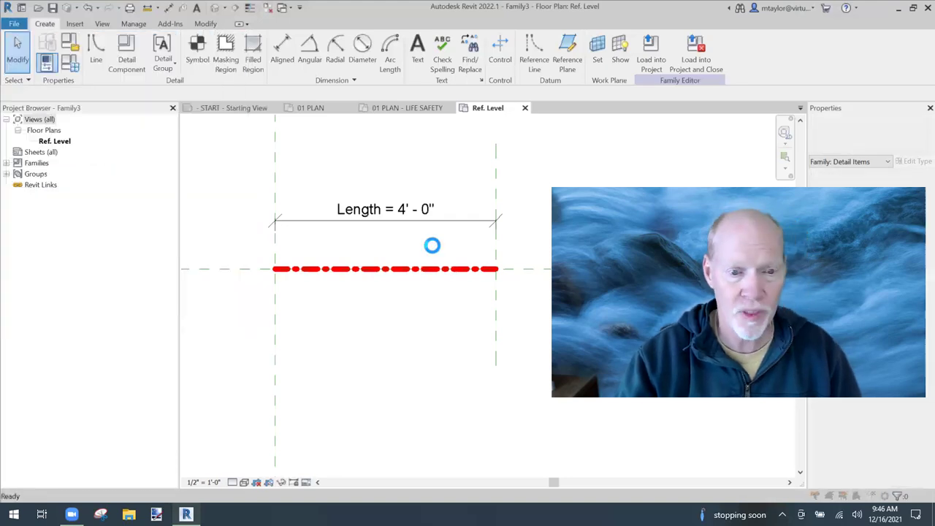
double_click(267, 136)
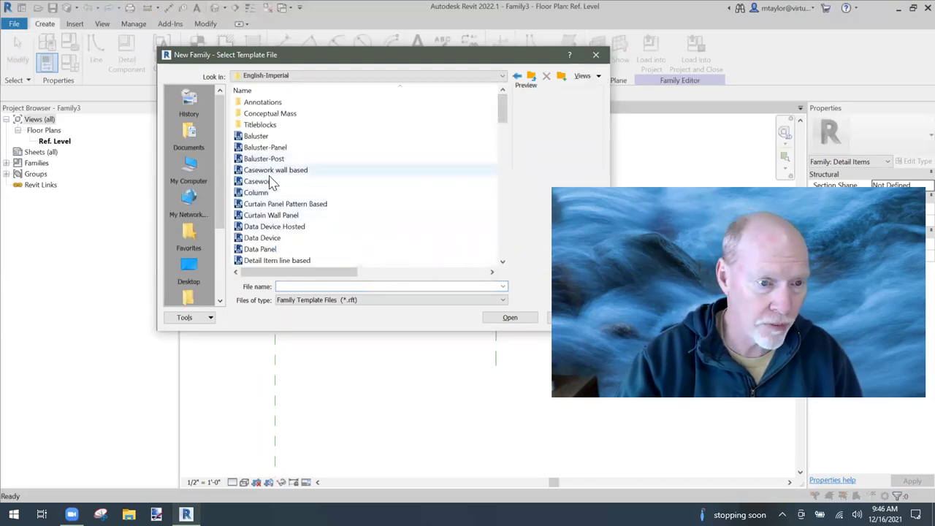
scroll(275, 206, "down", 6)
scroll(272, 210, "up", 6)
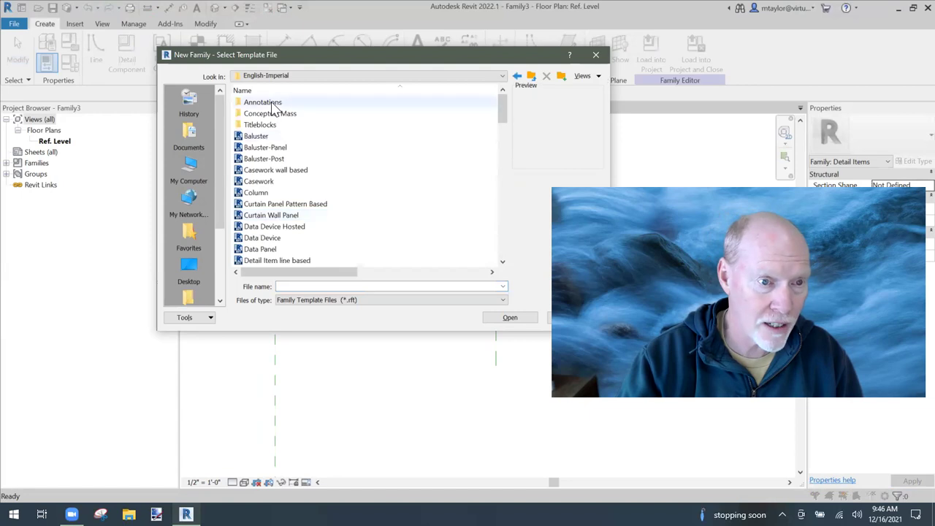
double_click(271, 102)
double_click(274, 194)
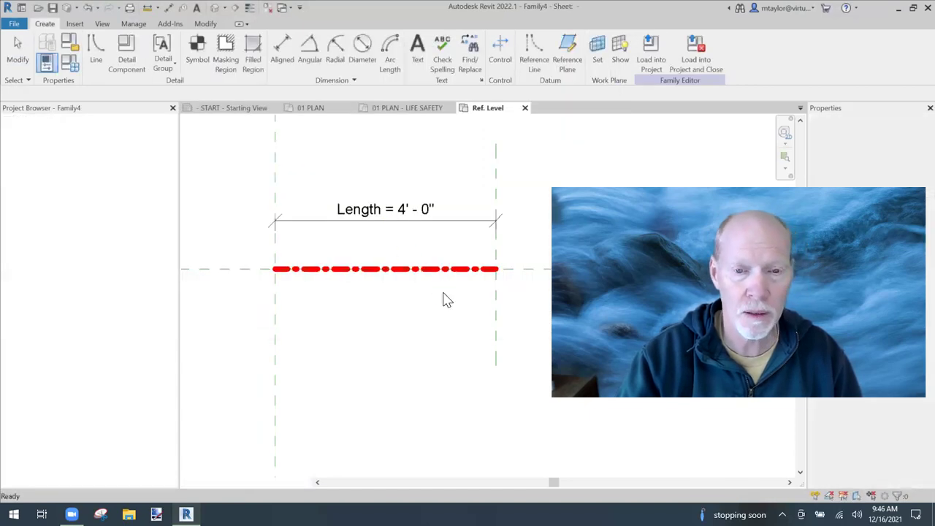
- Delete the template's instruction note and add the text 1HR at the intersection of the reference planes
left_click(517, 275)
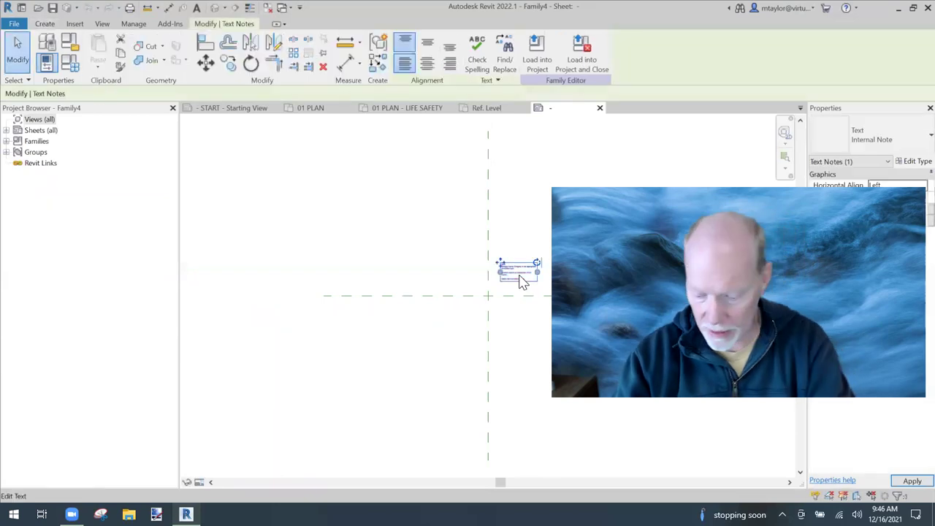
key("Delete")
middle_click_drag(490, 304, 423, 303)
left_click(44, 24)
left_click(431, 48)
left_click(411, 281)
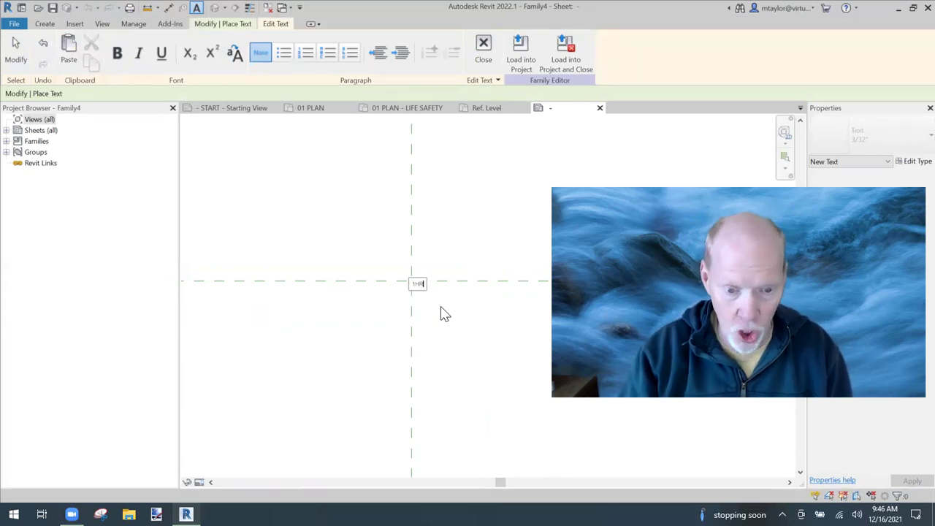
key("Escape")
scroll(420, 306, "up", 3)
key("Escape")
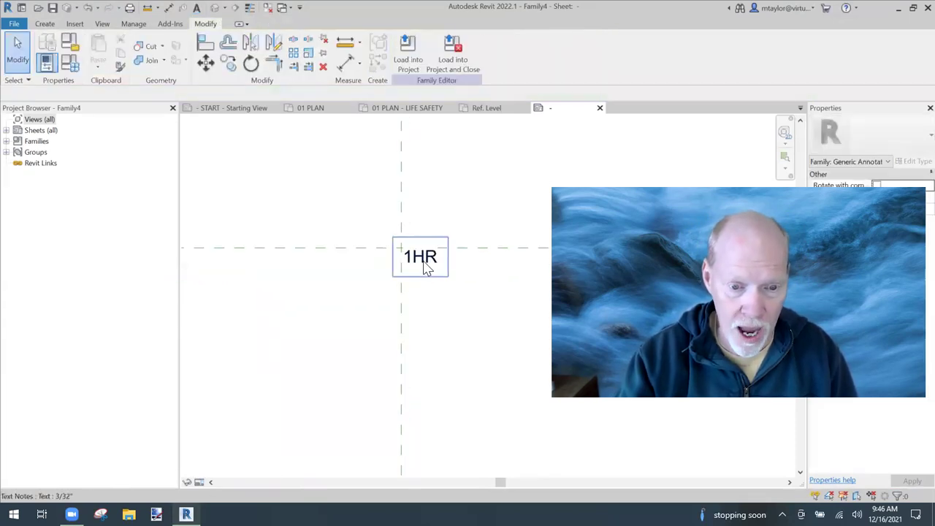
- Nudge the 1HR text so it is centred on the intersection of the reference planes
left_click(427, 268)
key("Up")
key("Up")
key("Left")
key("Left")
key("Left")
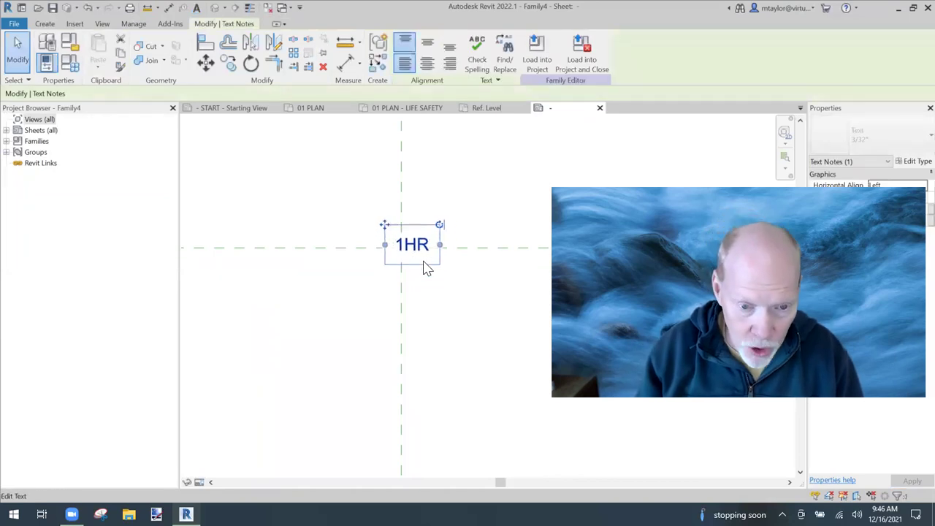
key("Down")
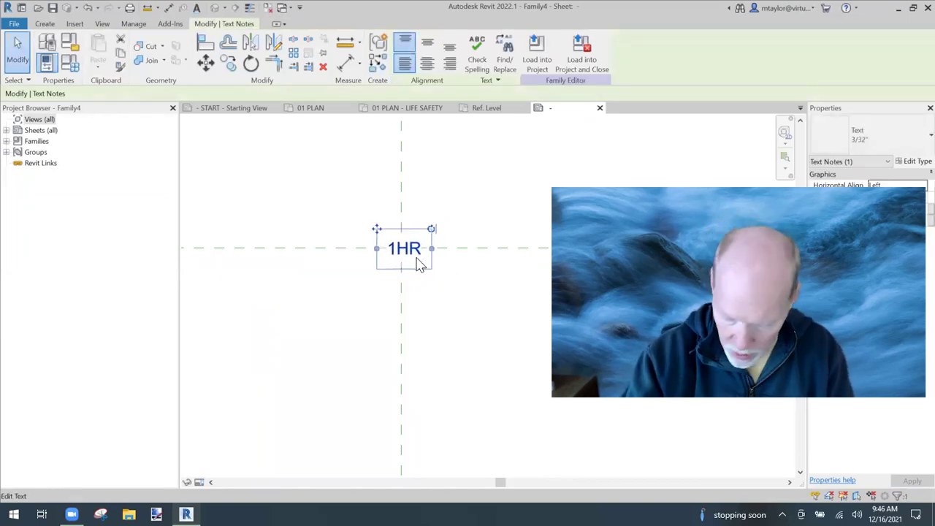
scroll(422, 264, "up", 2)
left_click(433, 315)
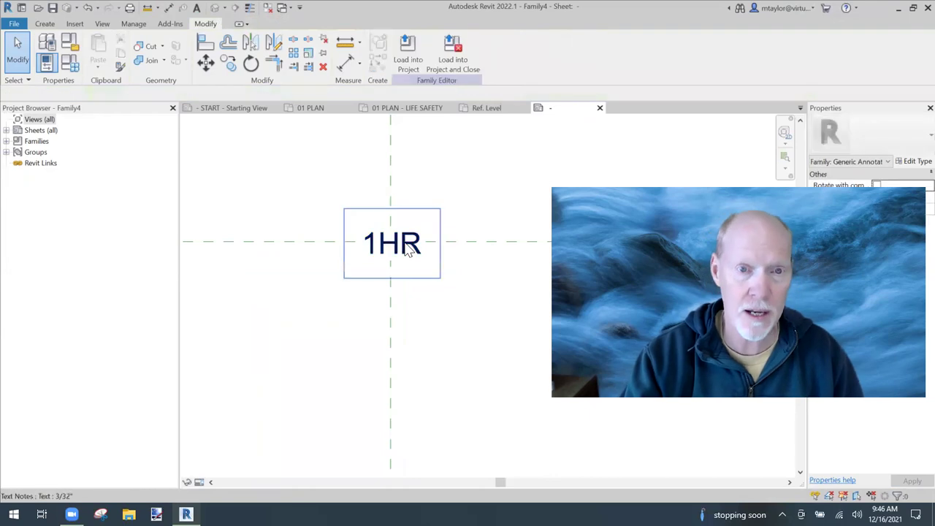
- Load the annotation family into Family3 only, not Project1, and close it without saving
left_click(453, 51)
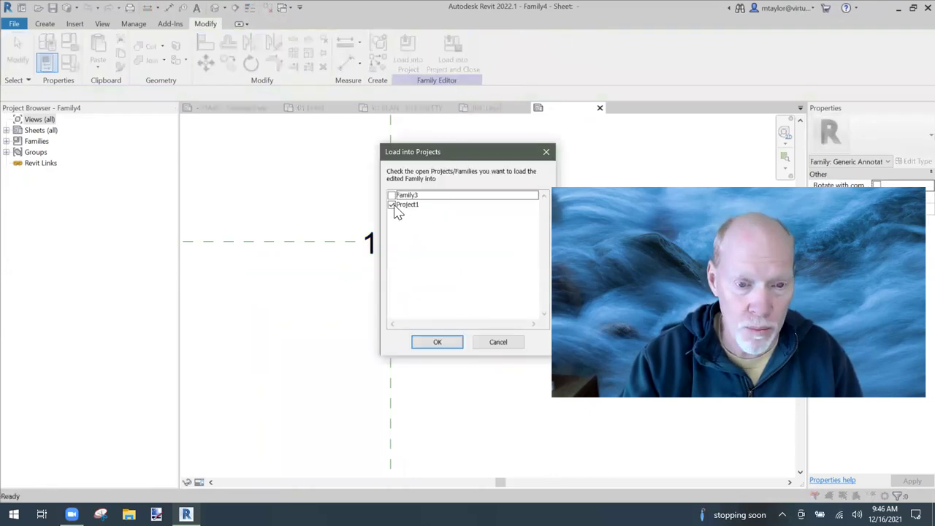
left_click(393, 196)
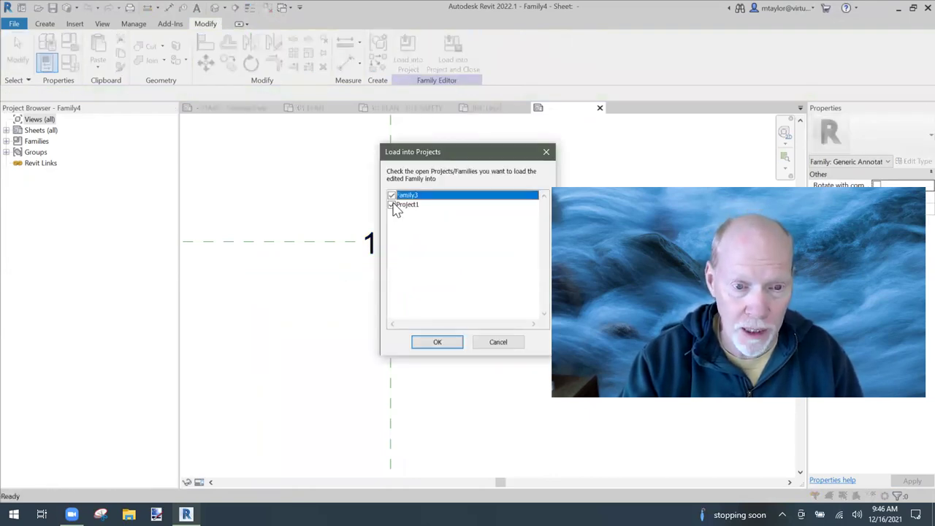
left_click(393, 206)
left_click(437, 344)
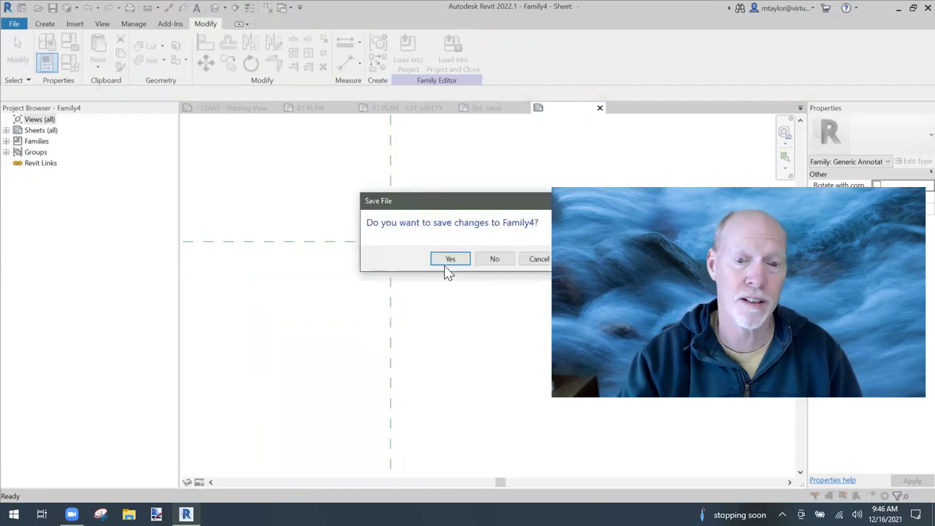
left_click(495, 260)
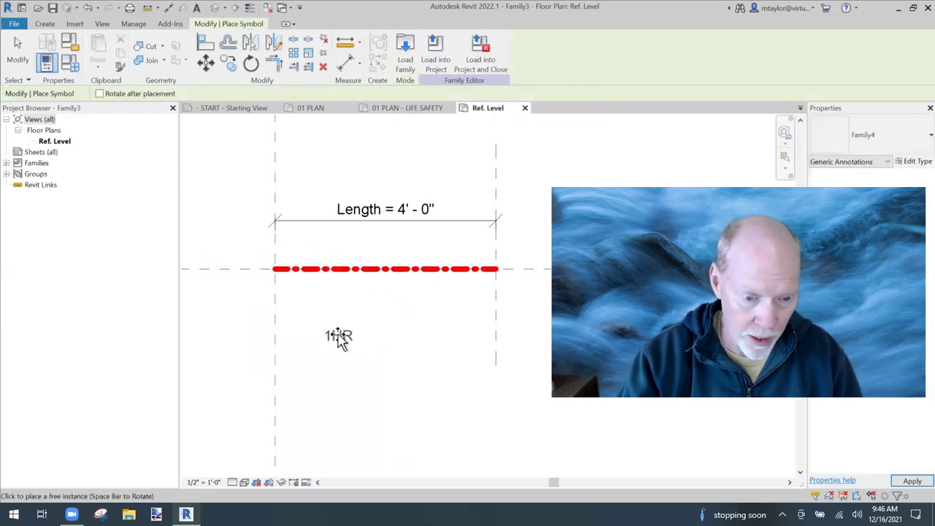
- Place the 1HR symbol below the red line and centre it between the vertical reference planes with an equality dimension
left_click(336, 328)
key("Escape")
key("d")
key("i")
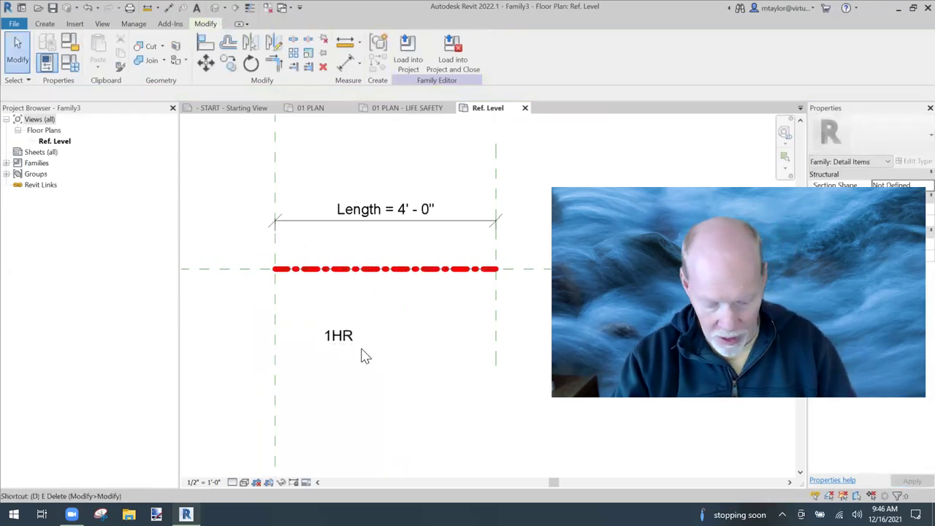
left_click(275, 369)
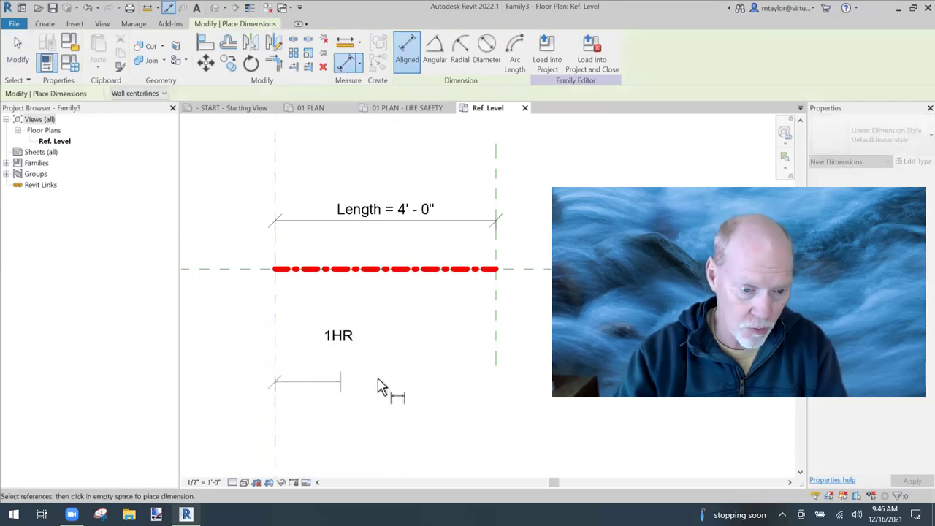
left_click(495, 361)
left_click(339, 340)
left_click(380, 398)
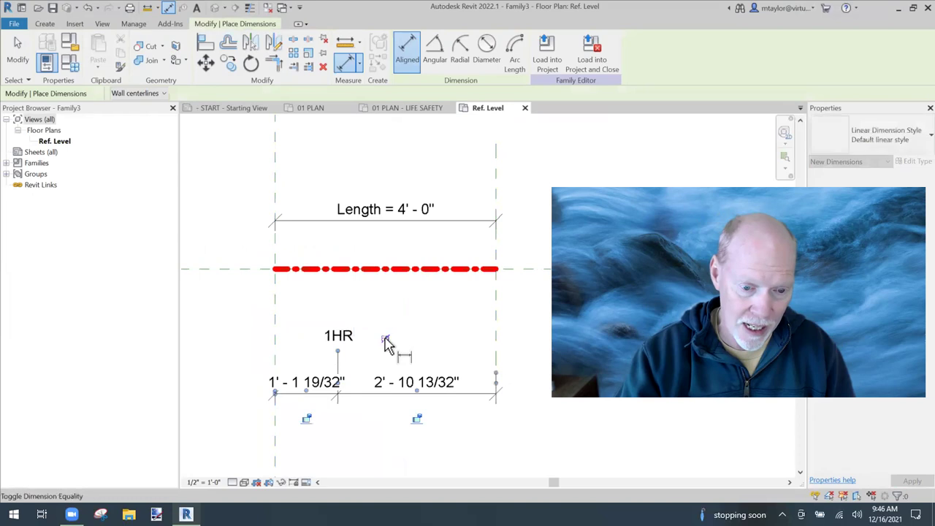
left_click(387, 342)
key("Escape")
key("Escape")
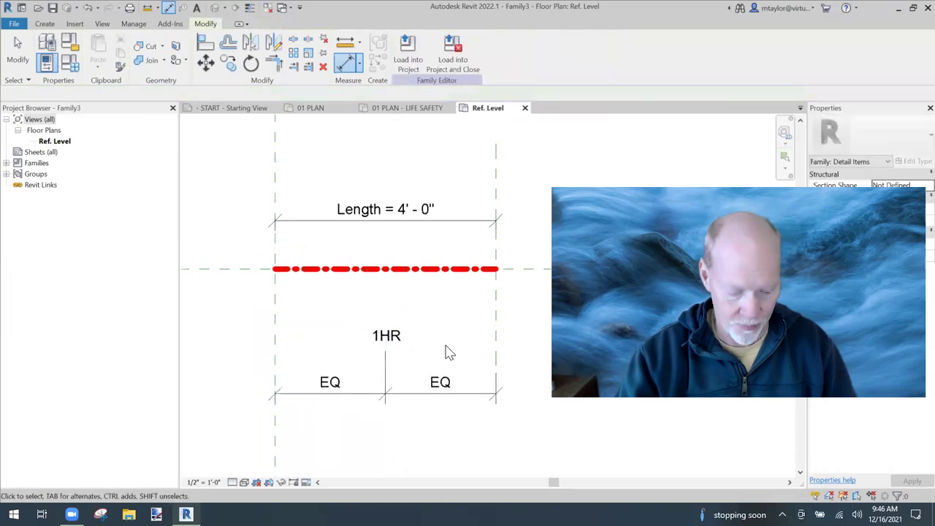
- Align the 1HR symbol to the horizontal reference line so it sits on the red dash-dot line
key("a")
key("l")
left_click(236, 271)
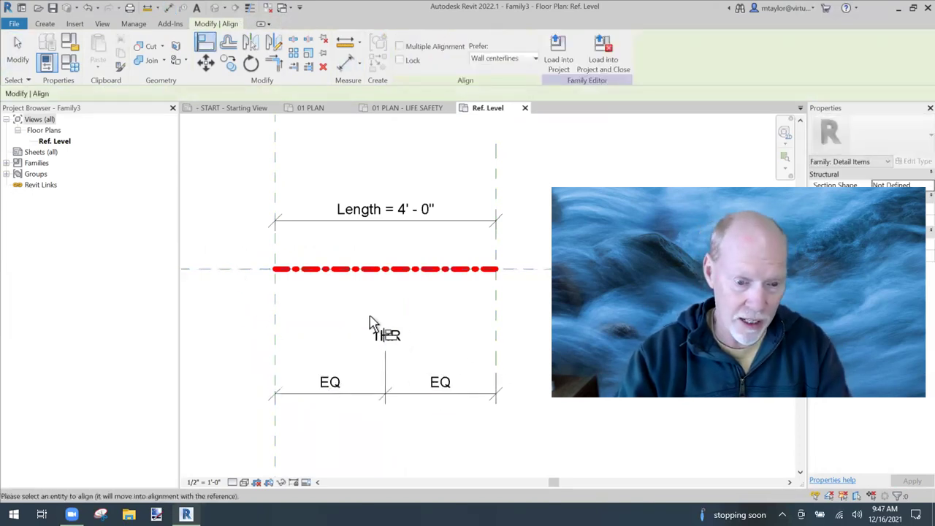
left_click(388, 342)
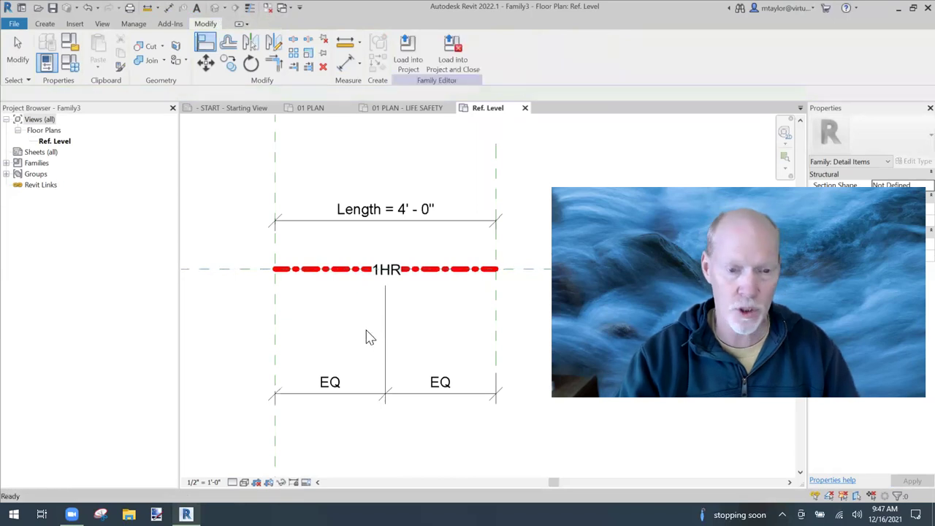
key("Escape")
key("Escape")
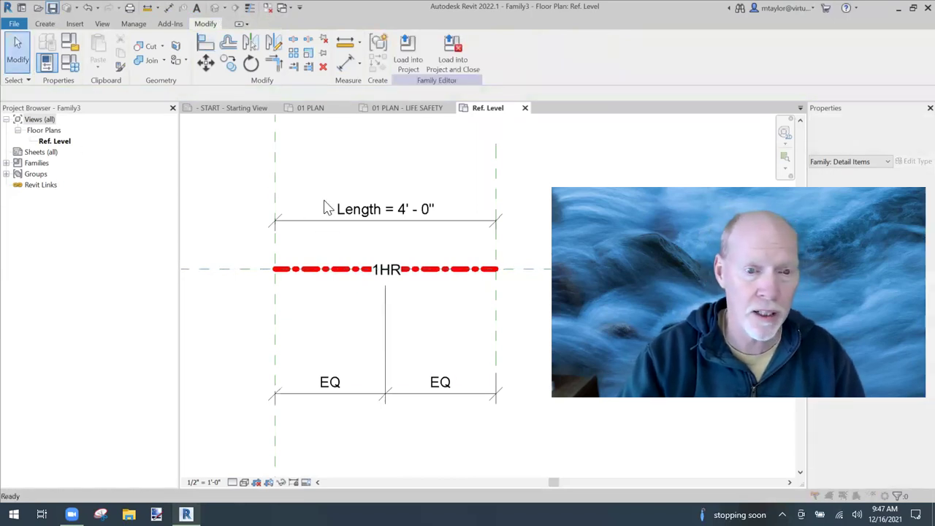
- Save the detail item family as 1 HOUR RATING, then load it into the project and close it
key("ctrl+s")
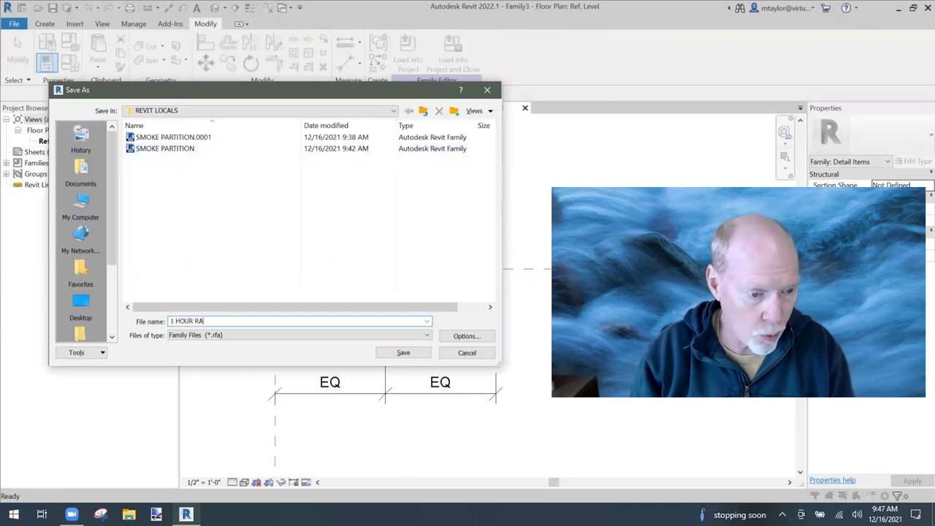
left_click(406, 353)
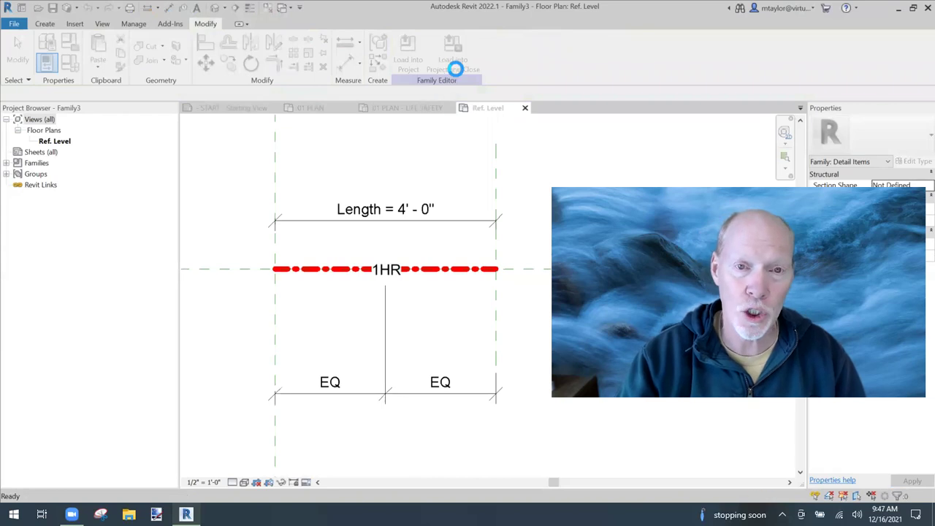
left_click(454, 62)
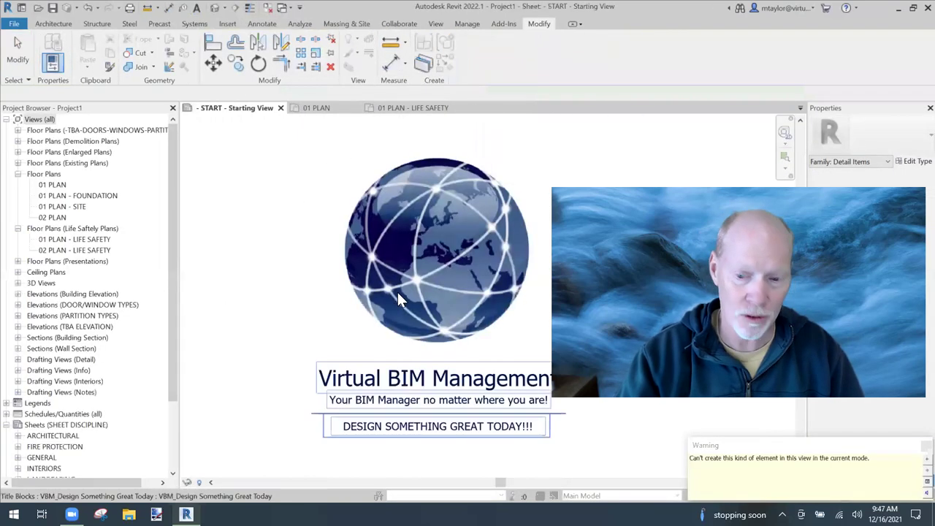
- Open the 01 PLAN floor plan and close the 01 PLAN - LIFE SAFETY view
key("Escape")
double_click(57, 187)
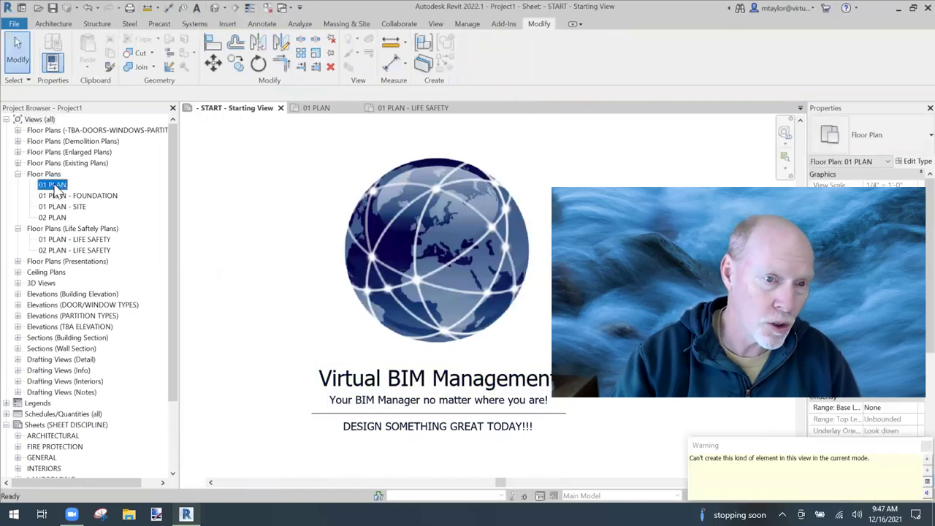
left_click(449, 108)
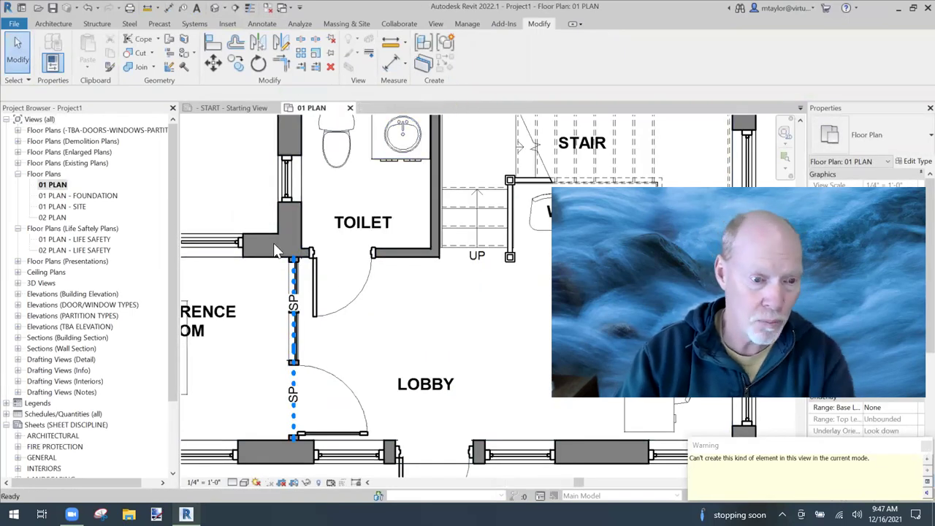
- Place a 1 HOUR RATING detail component along the wall between TOILET and LOBBY, across the door opening to the wall corner
left_click(263, 24)
left_click(273, 66)
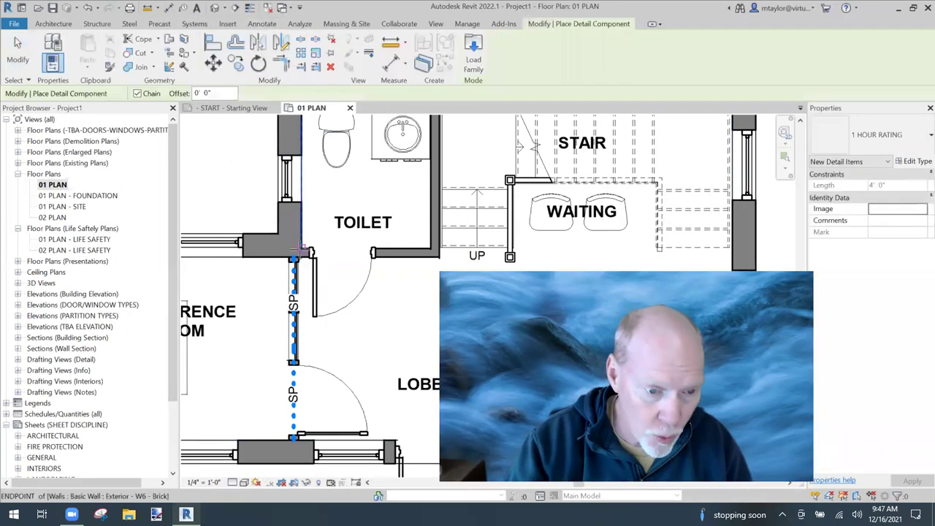
scroll(301, 251, "up", 3)
left_click(295, 252)
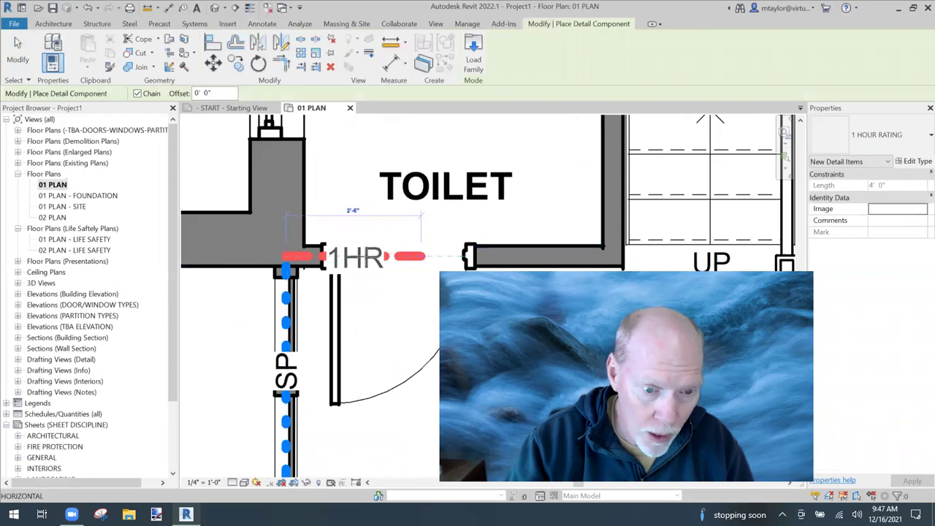
middle_click_drag(422, 256, 214, 258)
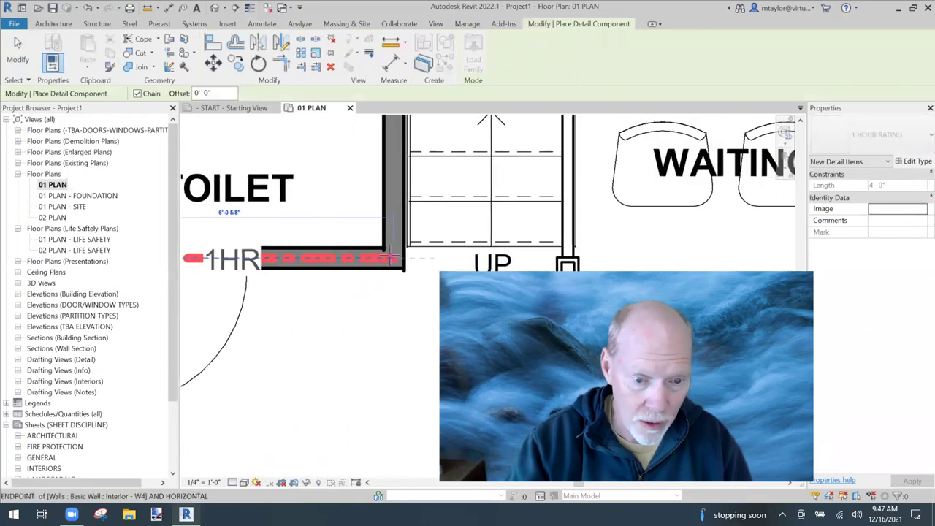
left_click(393, 257)
- Continue the 1 HOUR RATING component up the wall between TOILET and STAIR to the exterior wall, and finish placement
scroll(392, 257, "down", 3)
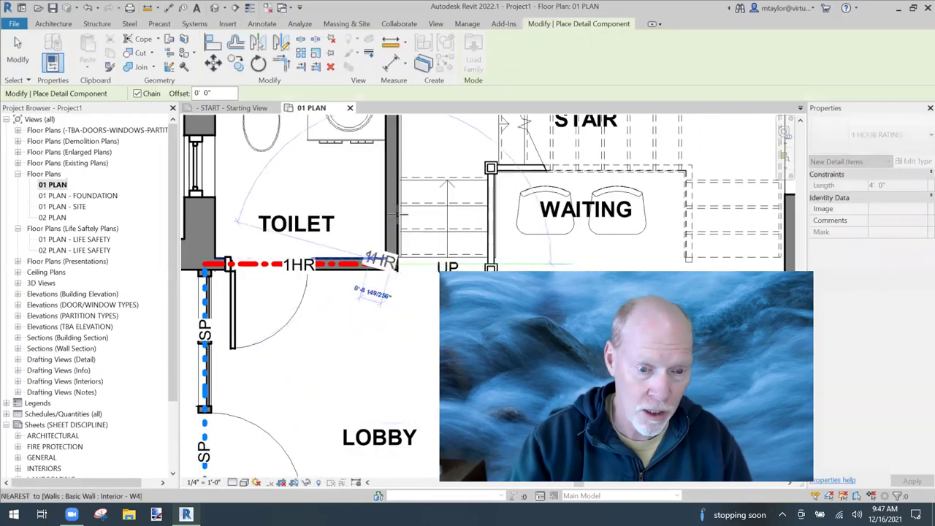
middle_click_drag(393, 135, 387, 228)
left_click(386, 166)
key("Escape")
scroll(388, 264, "down", 3)
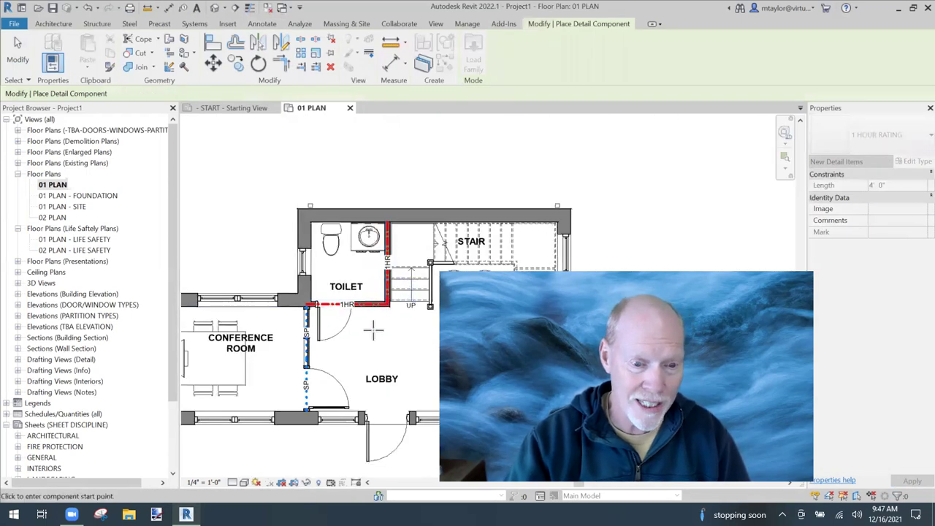
scroll(373, 331, "up", 2)
key("Escape")
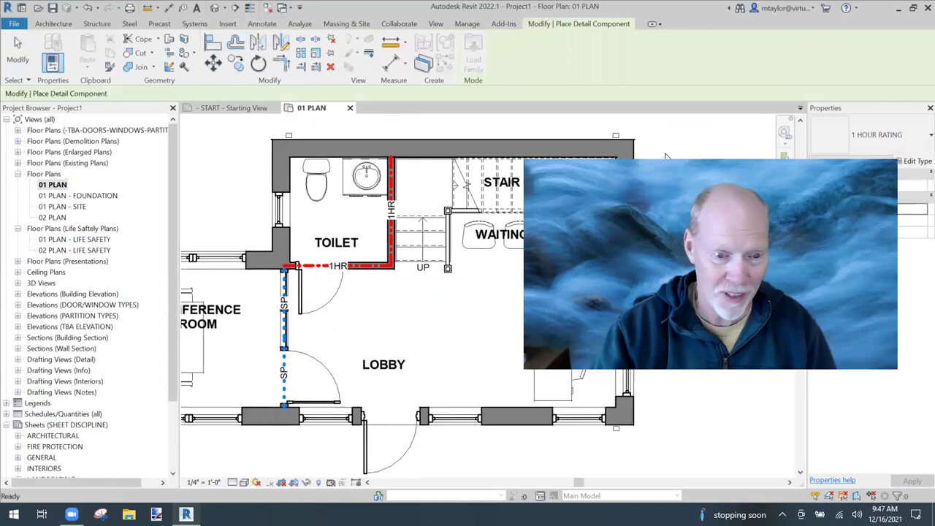
key("Escape")
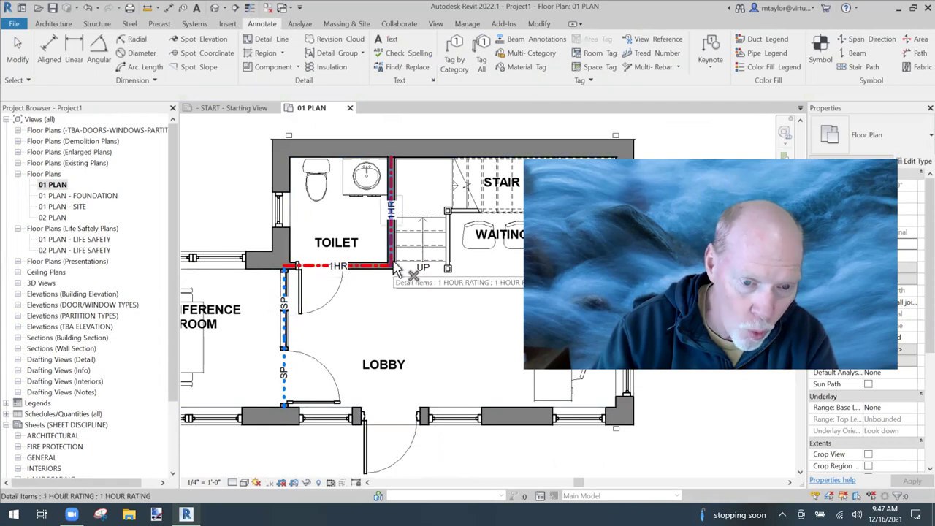
scroll(382, 329, "up", 2)
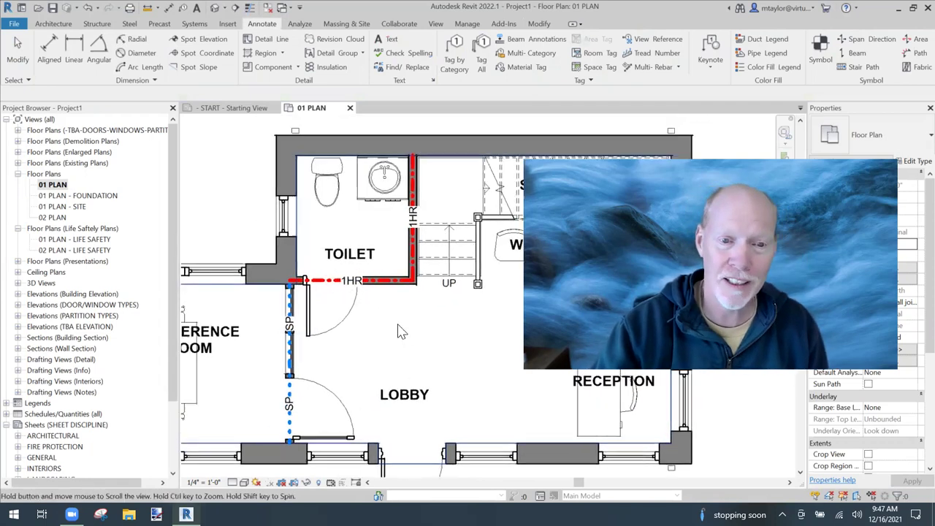